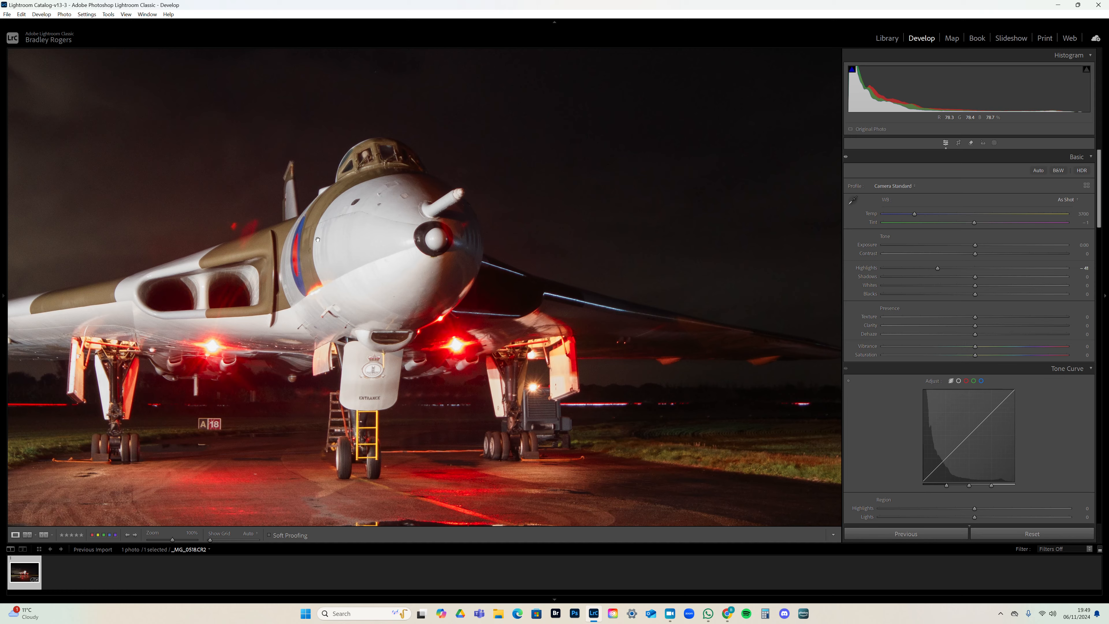
- Reset the Highlights adjustment to 0 and switch the screen mode to Full Screen
left_click(349, 311)
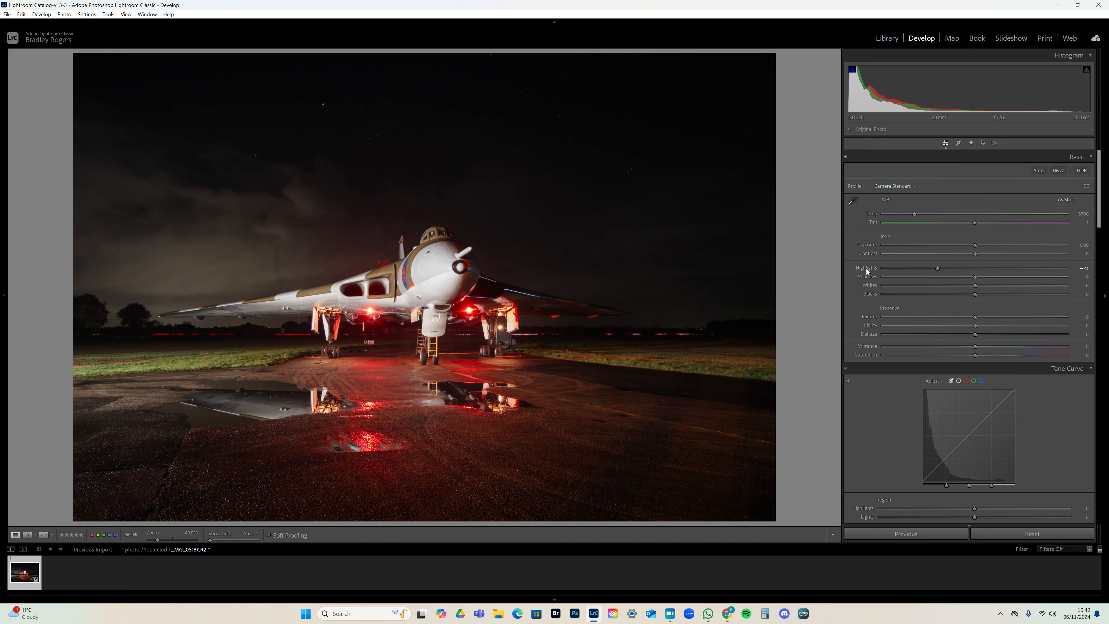
double_click(866, 269)
left_click(147, 15)
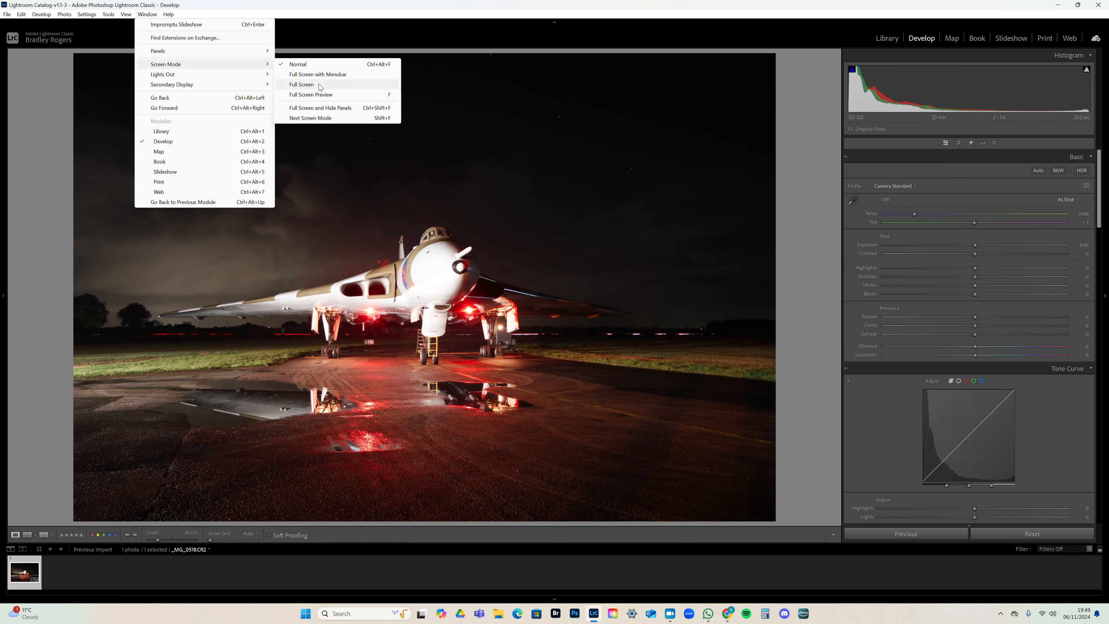
left_click(319, 84)
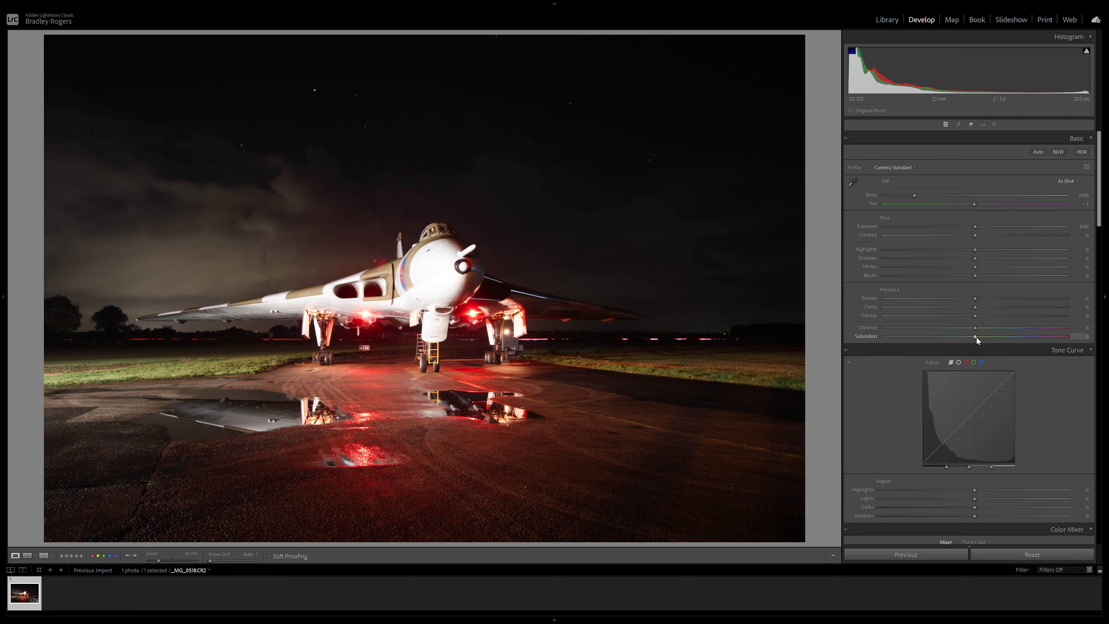
- Set the crop aspect ratio to 21 x 9, straighten the photo slightly and trim the crop's right side
left_click(959, 124)
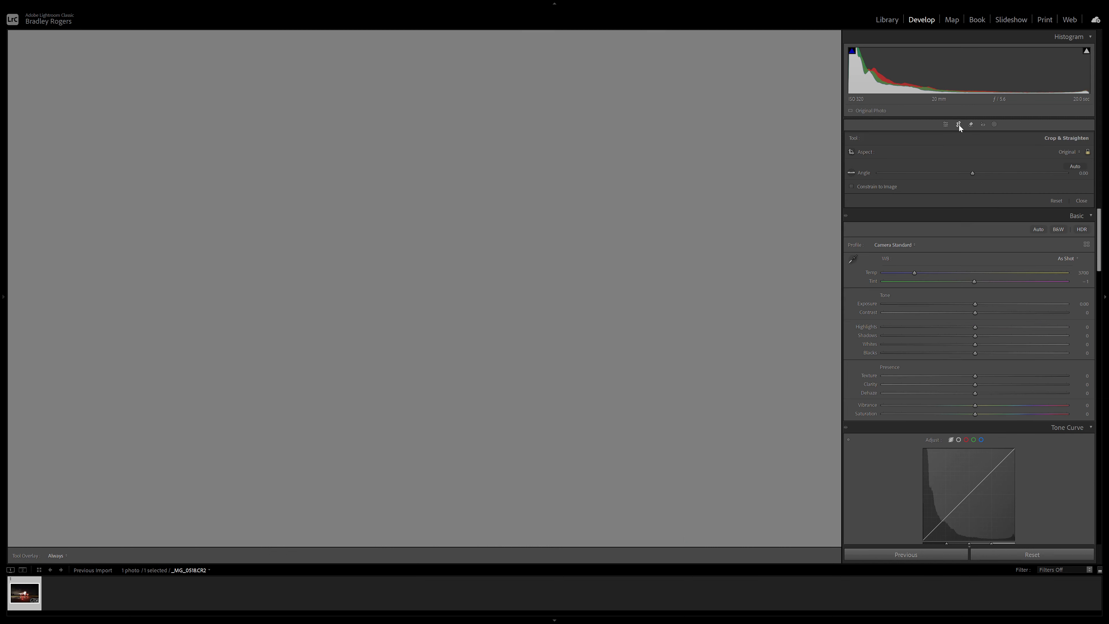
left_click(1068, 151)
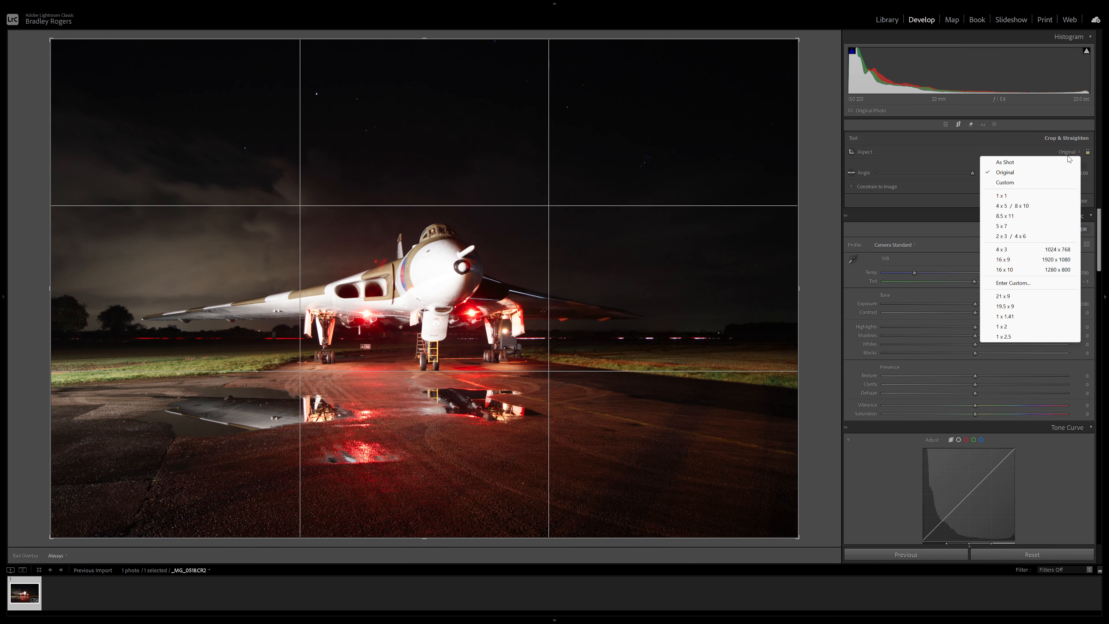
left_click(1020, 298)
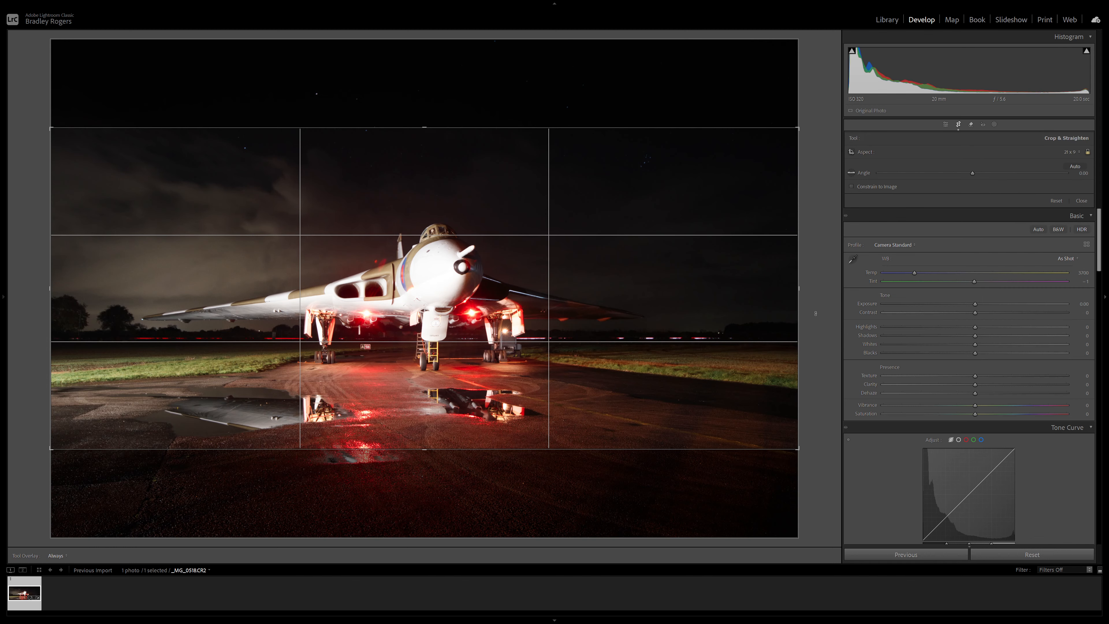
left_click_drag(815, 313, 817, 331)
mouse_move(599, 311)
left_mouse_down()
mouse_move(598, 286)
mouse_move(602, 314)
left_mouse_up()
left_click_drag(797, 331, 774, 334)
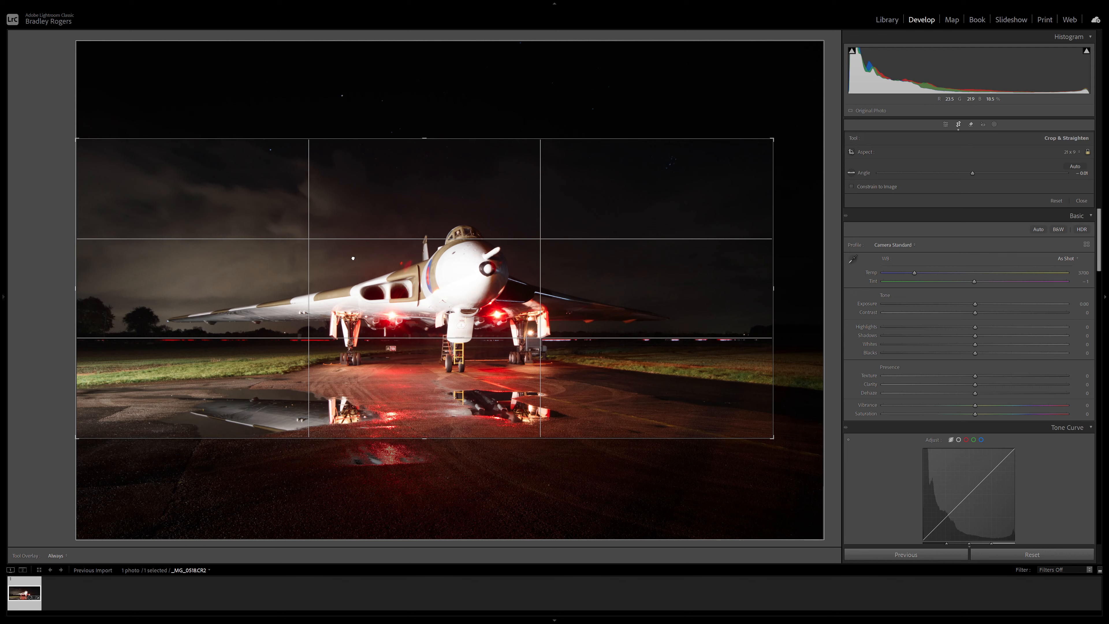
- Widen the 21 x 9 crop slightly around the aircraft, level the horizon, and apply the crop
left_click_drag(352, 258, 351, 257)
left_click_drag(772, 161, 782, 166)
left_click_drag(767, 236, 770, 238)
mouse_move(767, 345)
left_mouse_down()
mouse_move(791, 336)
mouse_move(779, 335)
left_mouse_up()
left_click_drag(637, 335, 639, 335)
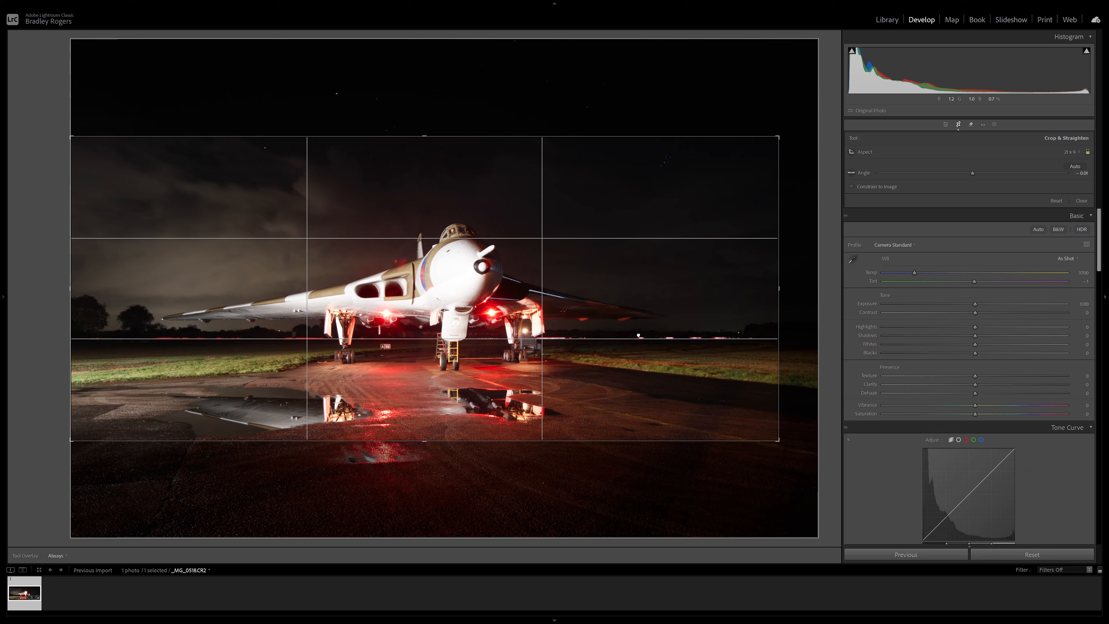
key("Return")
left_click(630, 336)
left_click(631, 336)
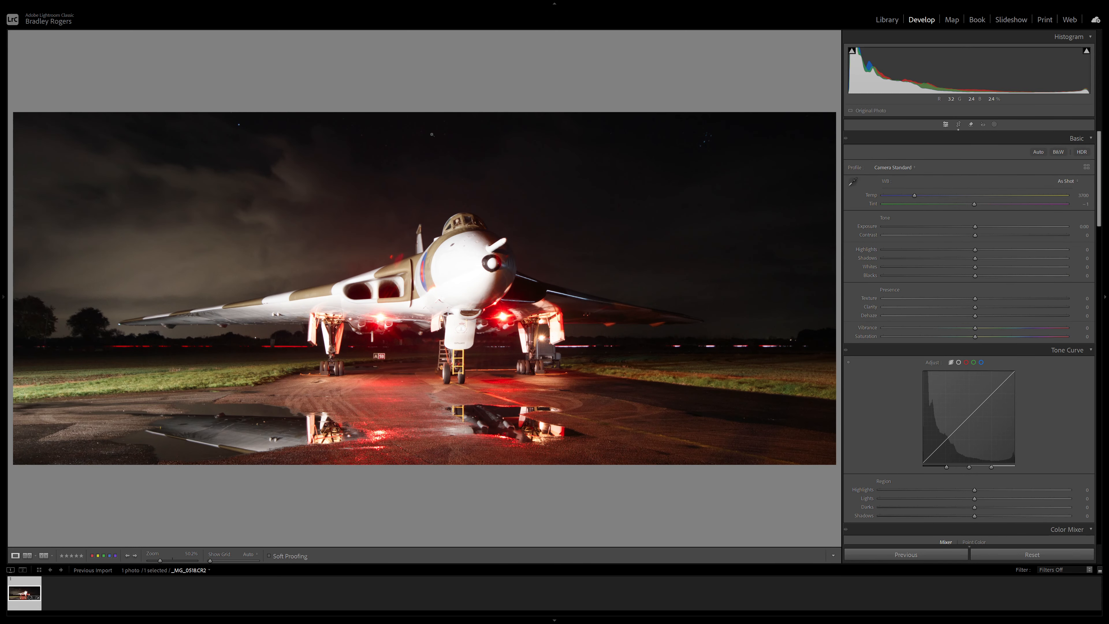
- Change the crop to 16 x 9 and tighten it around the aircraft, placing the horizon near the lower third
left_click(958, 125)
left_click(1071, 153)
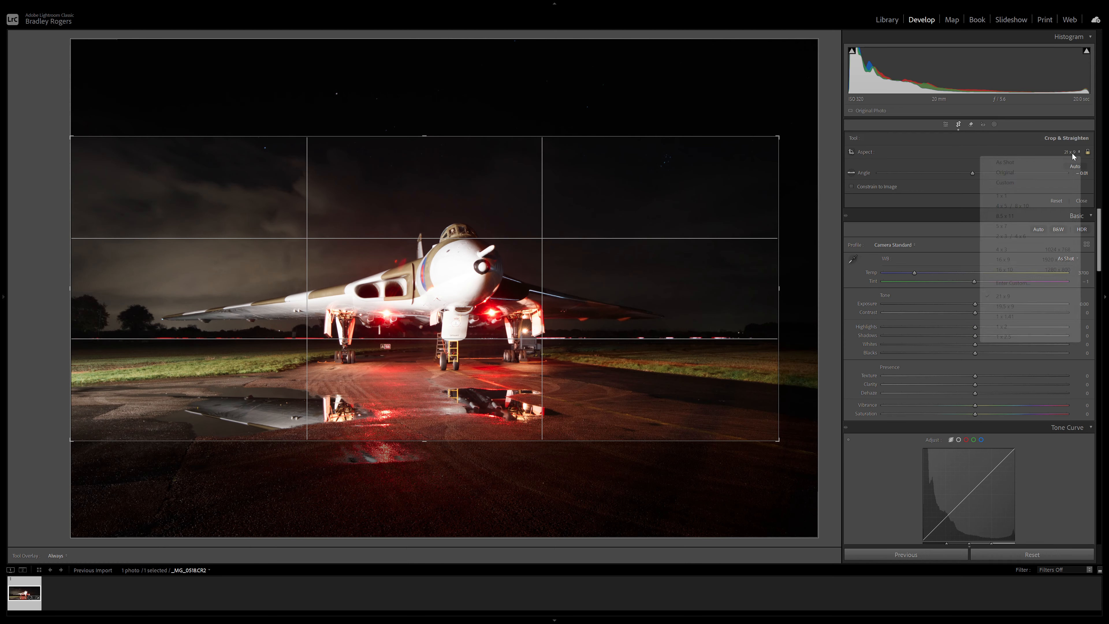
left_click(1021, 261)
left_click_drag(696, 302, 723, 300)
left_click_drag(128, 287, 90, 288)
left_click_drag(295, 317, 300, 346)
left_click_drag(426, 103, 466, 112)
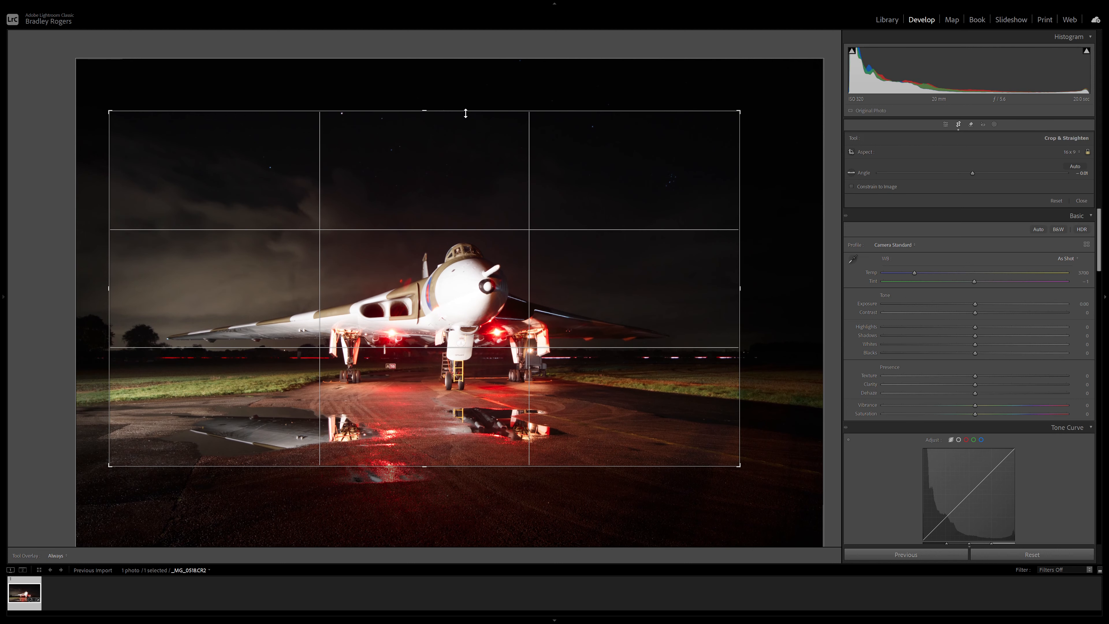
left_click_drag(466, 215, 466, 218)
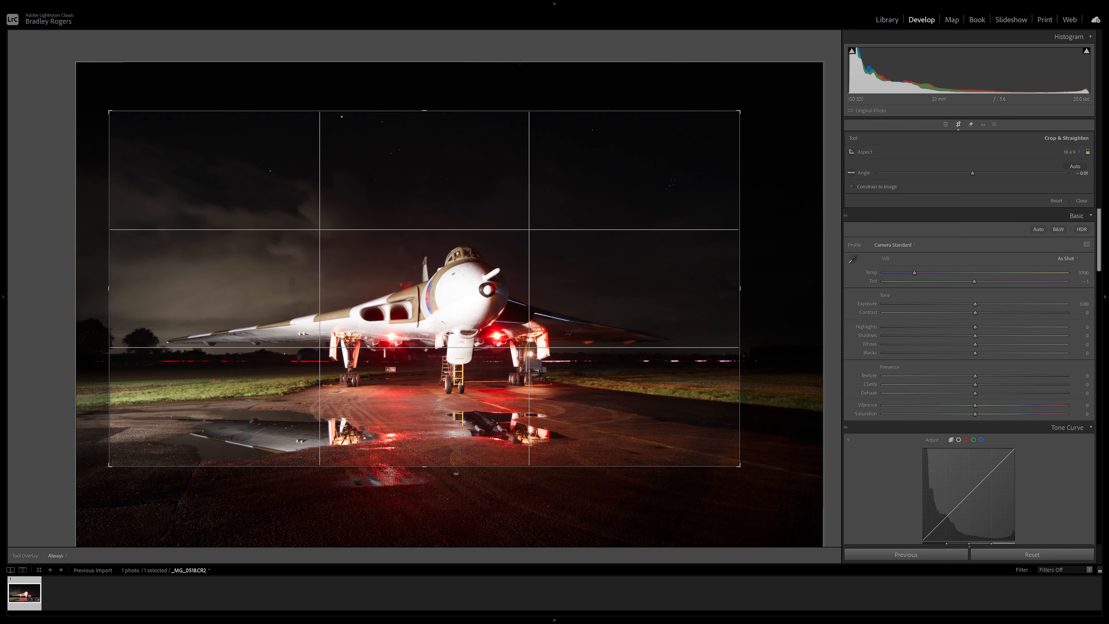
left_click_drag(455, 469, 455, 472)
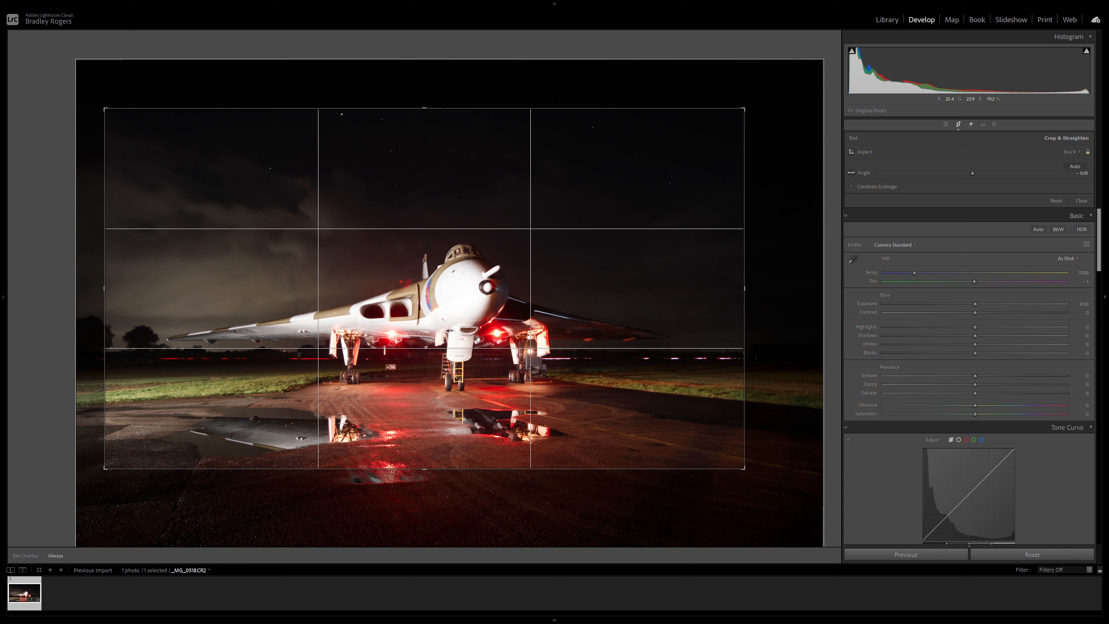
- Cycle through the crop guide overlays to examine the composition against the thirds, centre and golden ratio lines
key("o")
key("o")
key("o")
key("o")
key("o")
key("o")
key("o")
key("o")
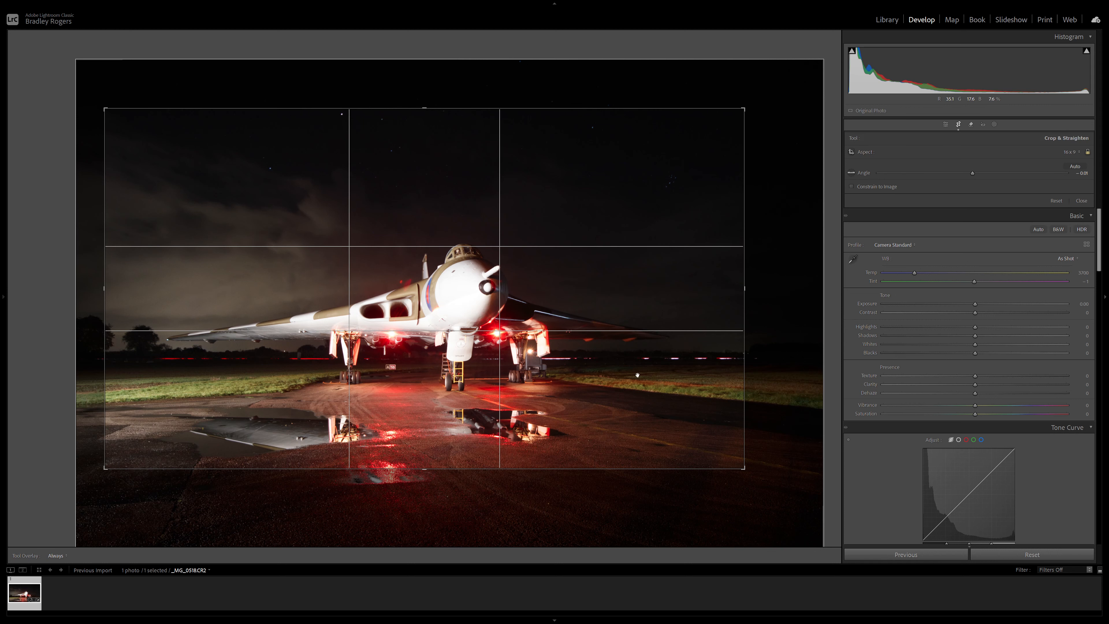
key("o")
key("o")
key("o")
key("o")
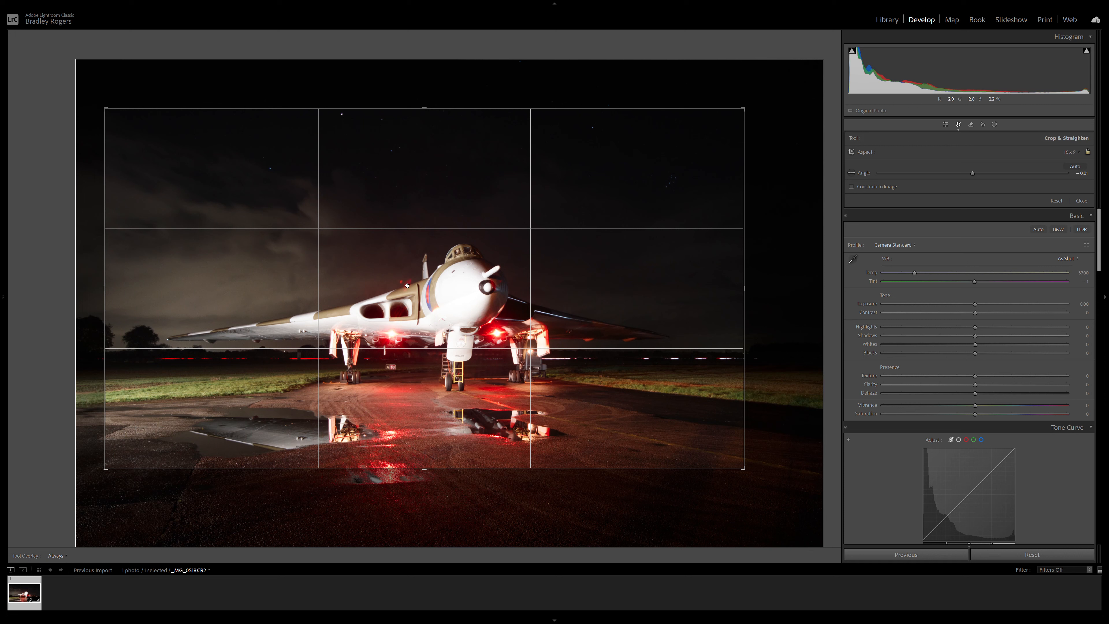
key("o")
key("o")
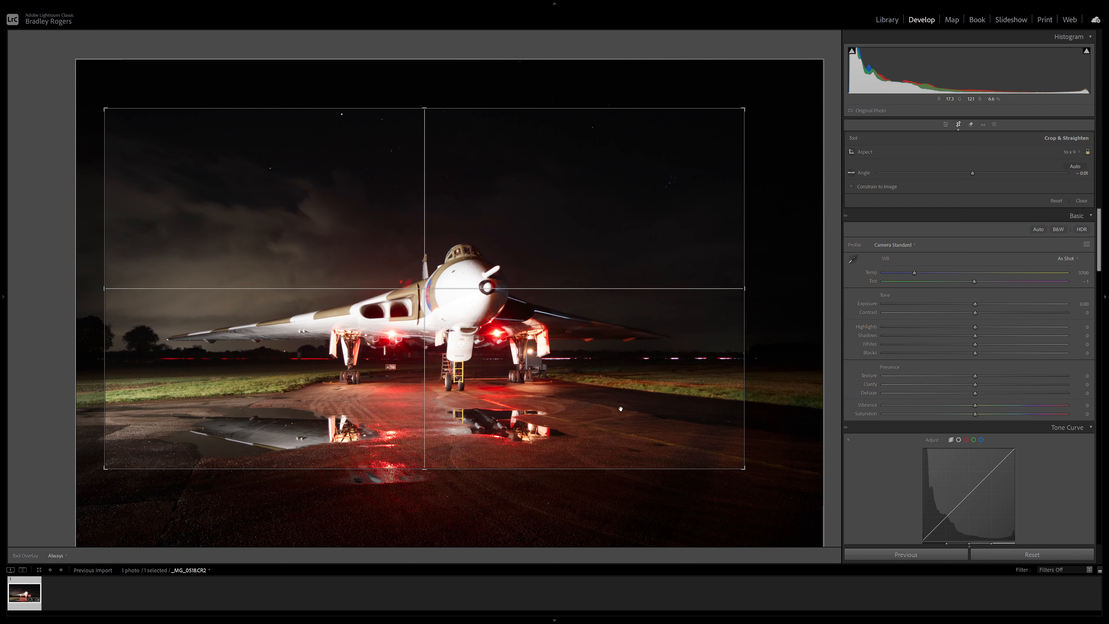
key("o")
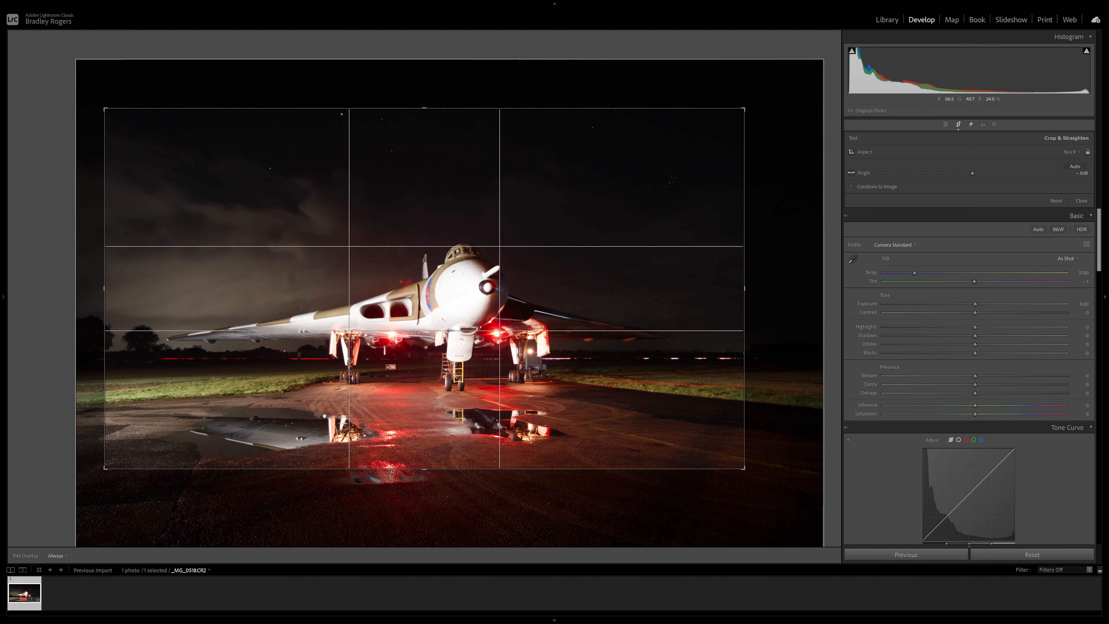
- Shift the photo slightly upward inside the crop frame and return the guide overlay to the rule of thirds
left_click_drag(538, 315, 539, 306)
key("o")
- Straighten the photo to an angle of -0.05 using the golden ratio overlay, and apply the crop
key("o")
key("o")
key("o")
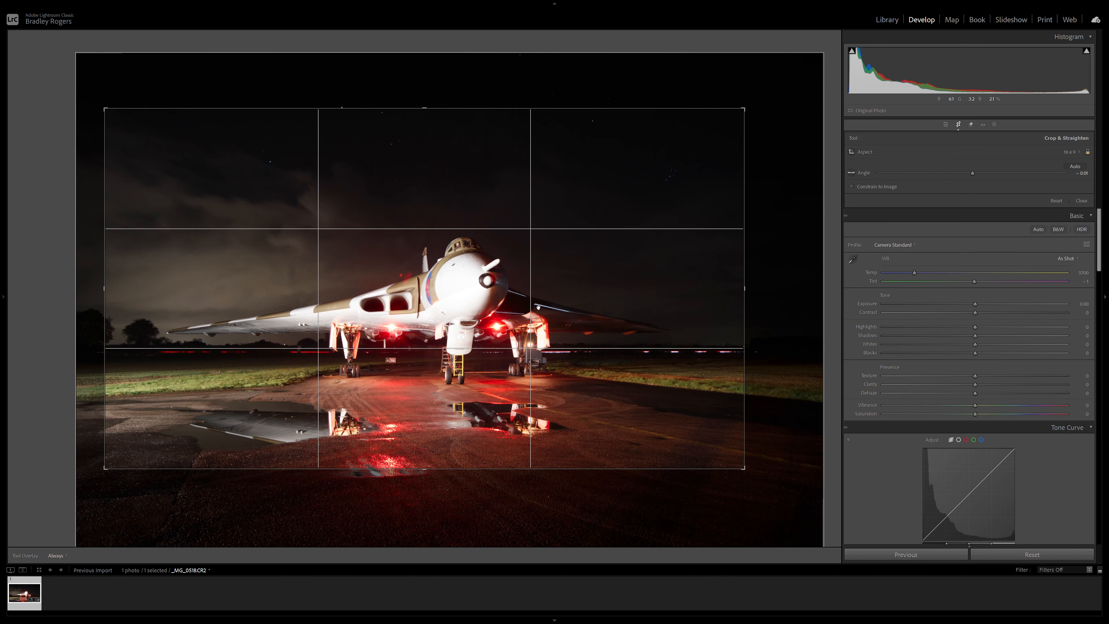
left_click_drag(779, 334, 782, 332)
key("o")
key("o")
key("o")
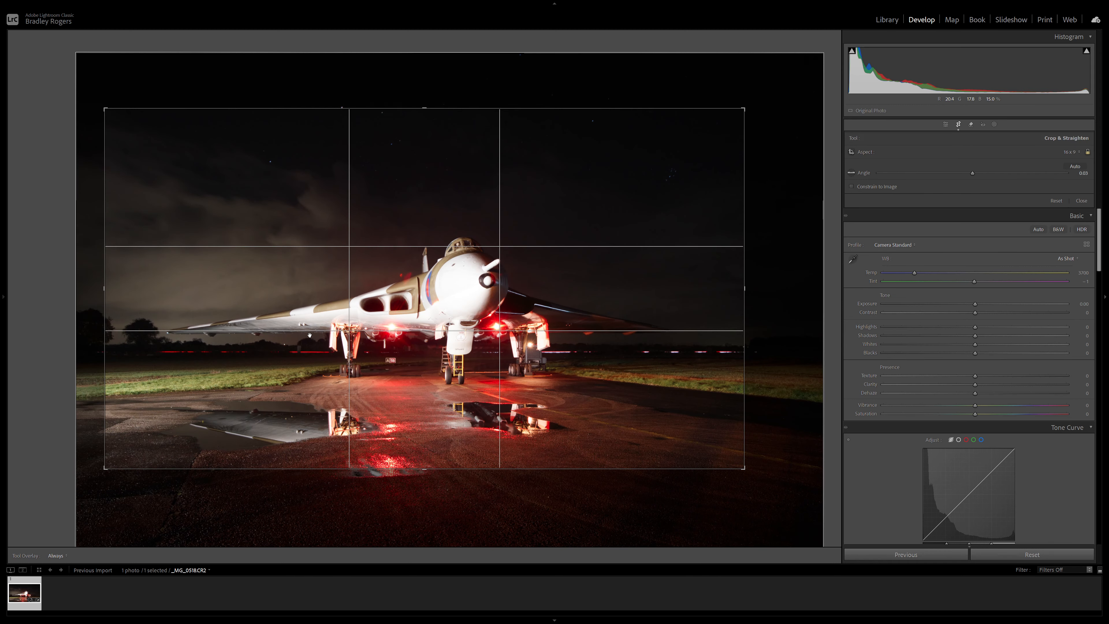
left_click_drag(527, 290, 527, 289)
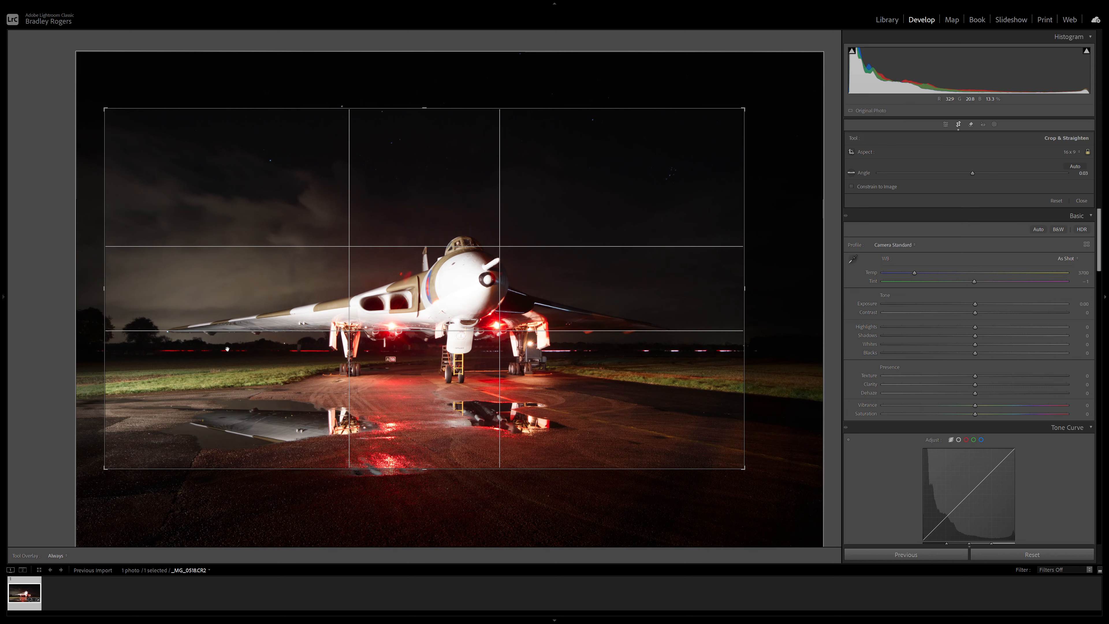
left_click_drag(792, 329, 793, 328)
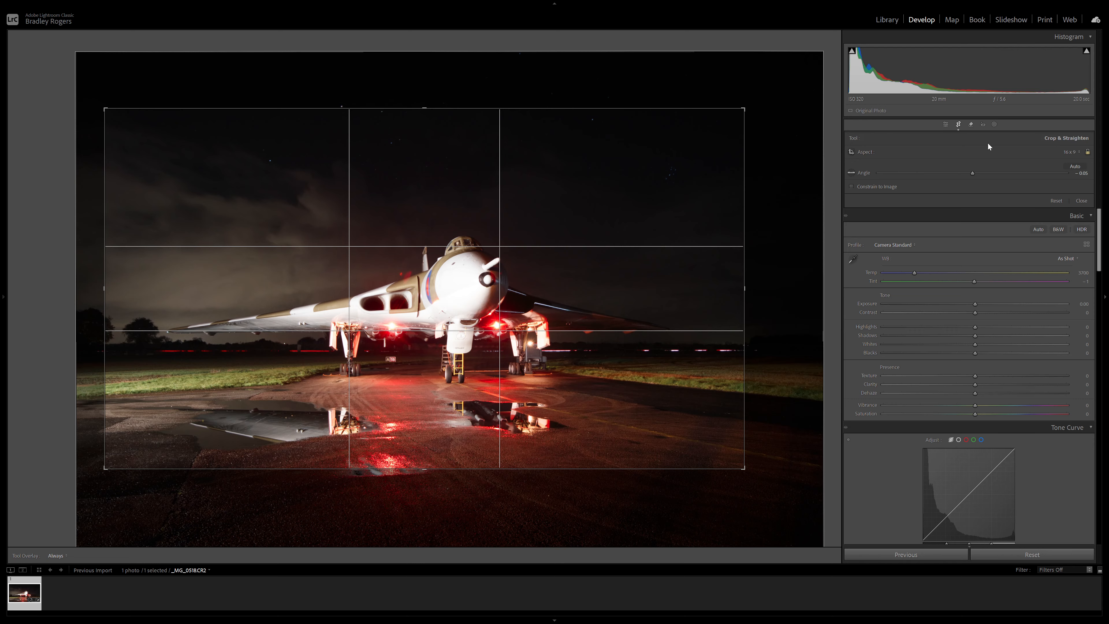
left_click(958, 124)
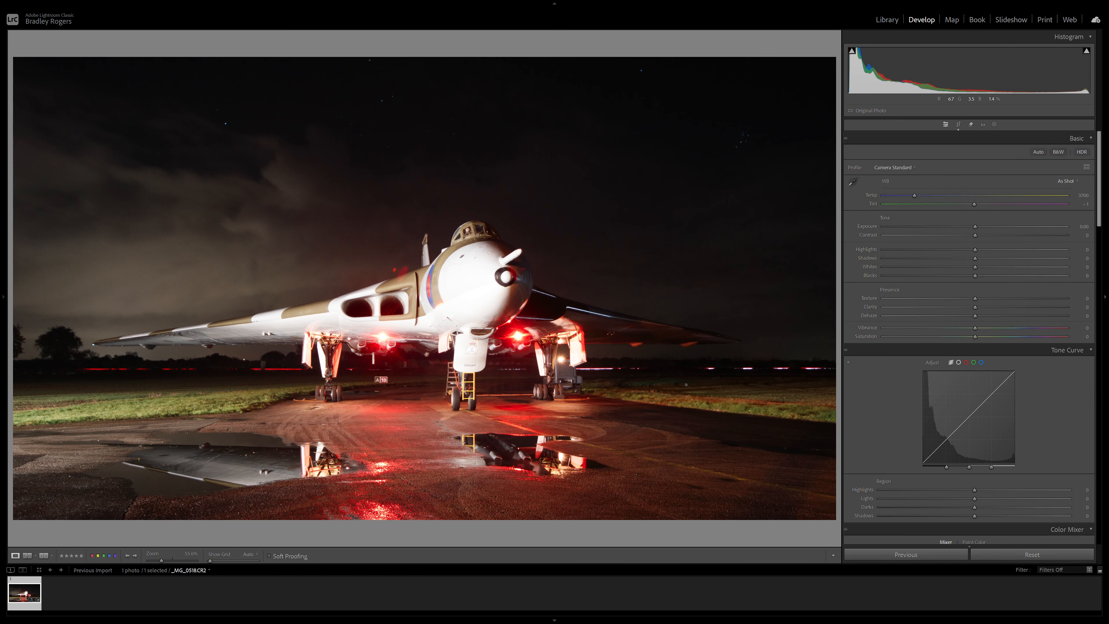
- Nudge the photo slightly higher within the crop, fine-tune its angle to 0.04, and apply the crop
left_click(958, 124)
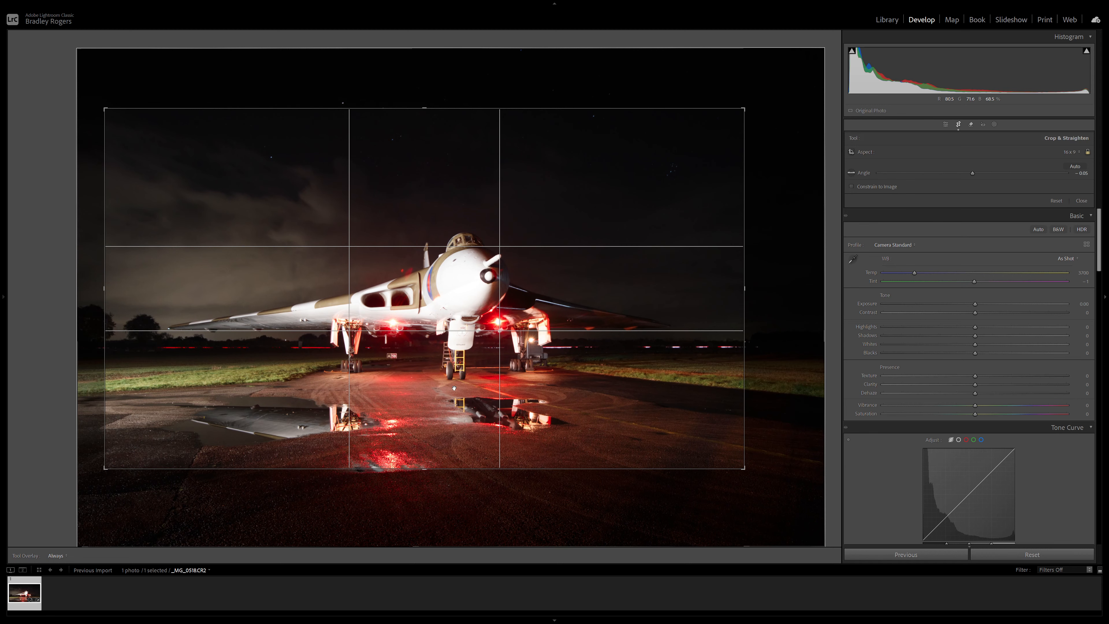
left_click(958, 124)
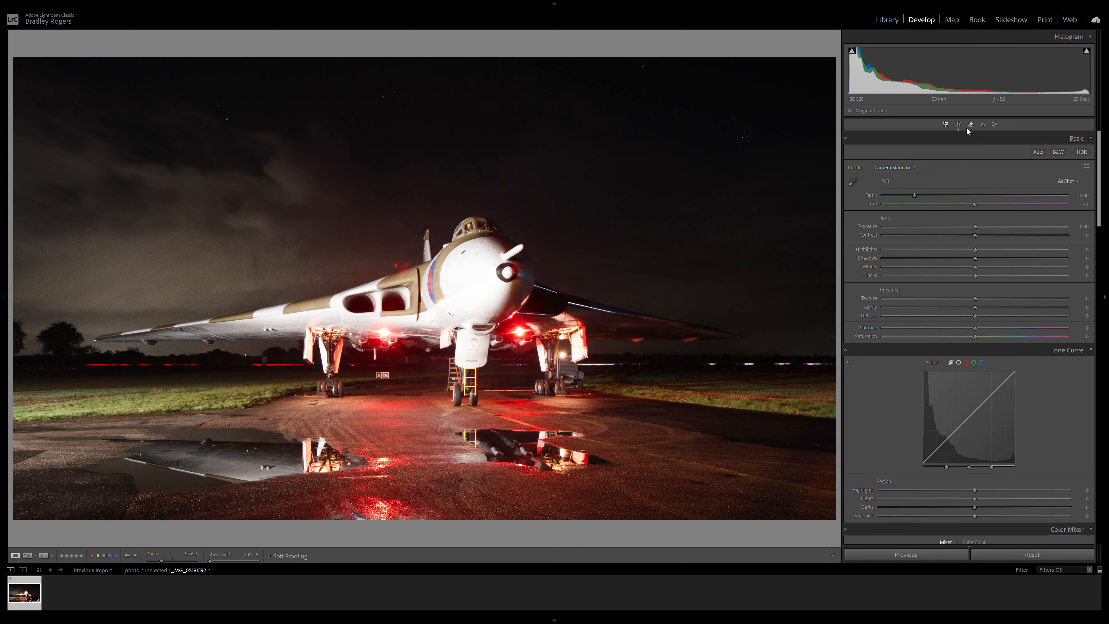
left_click(958, 124)
left_click_drag(768, 350, 769, 350)
left_click(959, 125)
- Enable Profile Corrections and Remove Chromatic Aberration in the lens corrections
scroll(1011, 361, "down", 10)
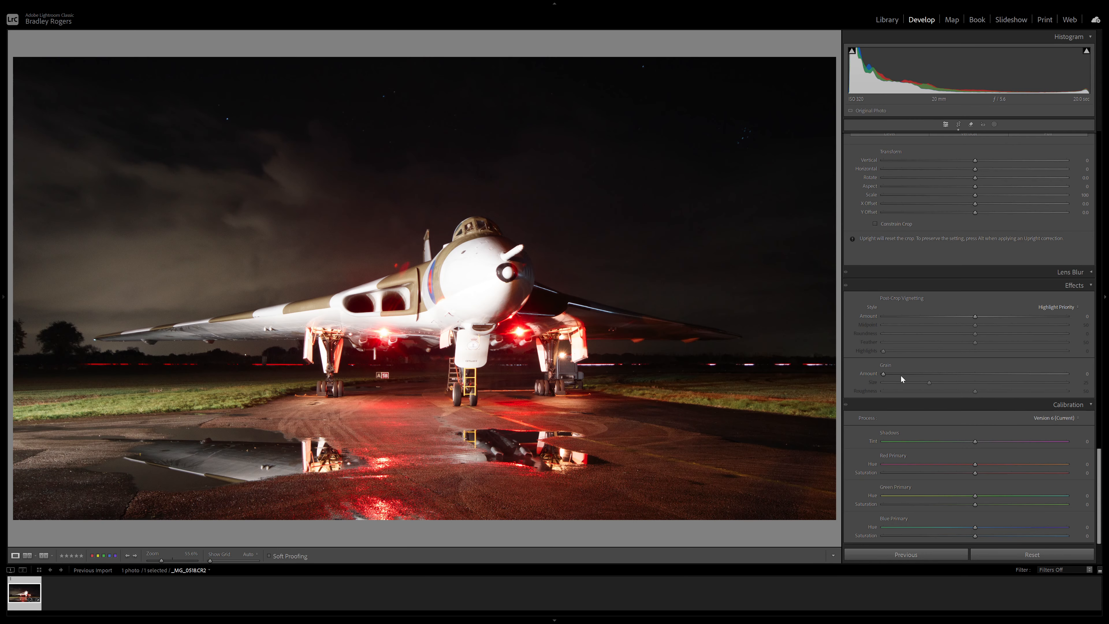
scroll(898, 166, "up", 5)
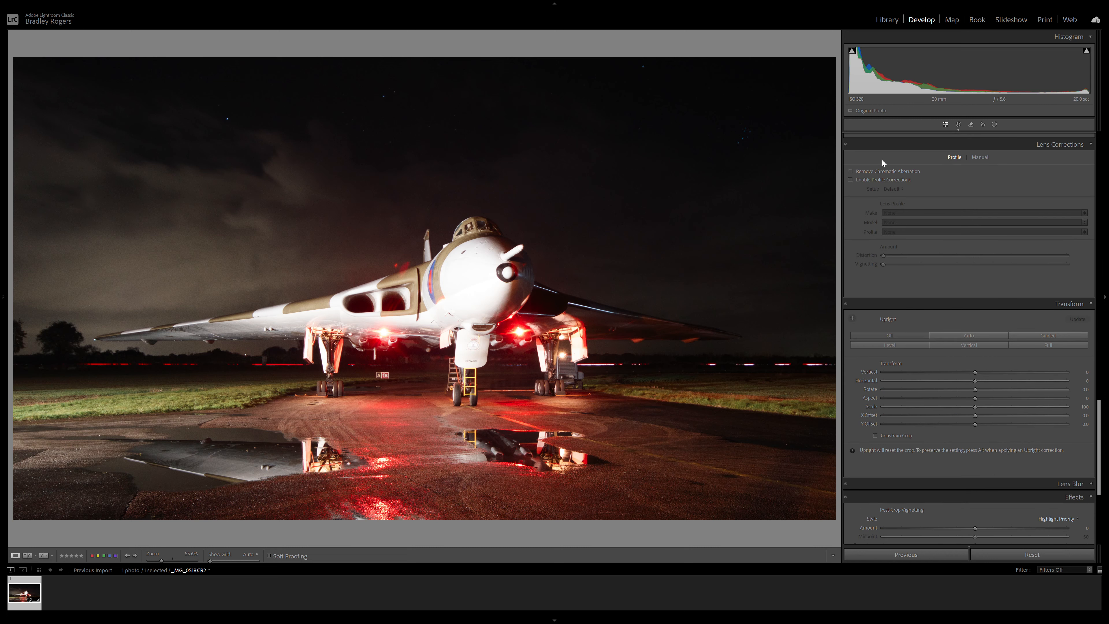
left_click(867, 179)
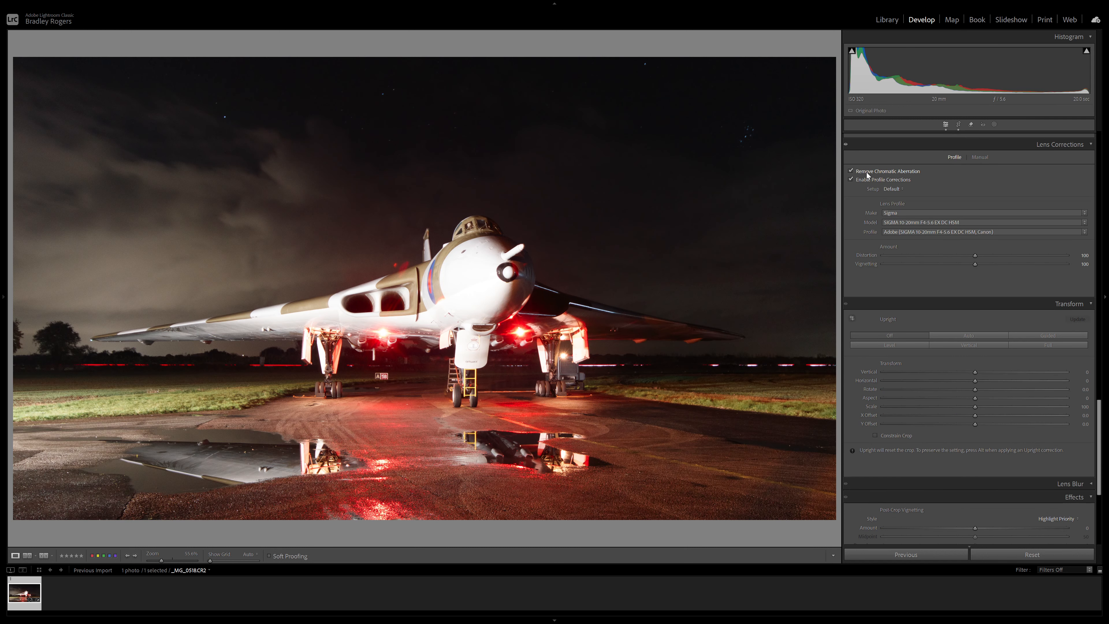
- Check the crop framing with the lens corrections applied
scroll(1021, 209, "up", 5)
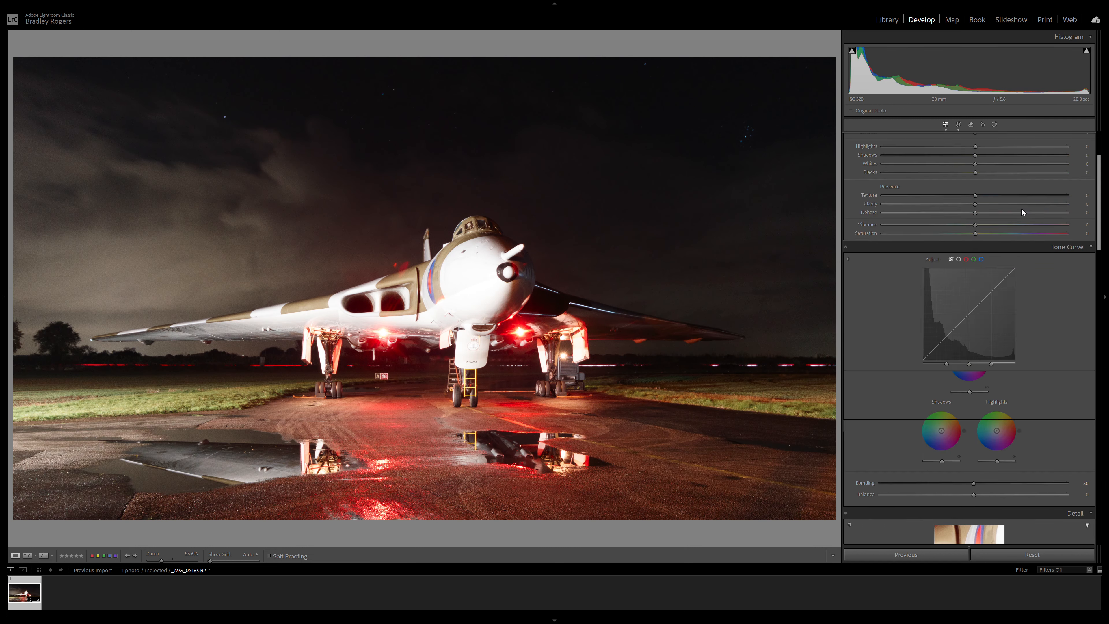
scroll(1021, 209, "up", 3)
left_click(958, 125)
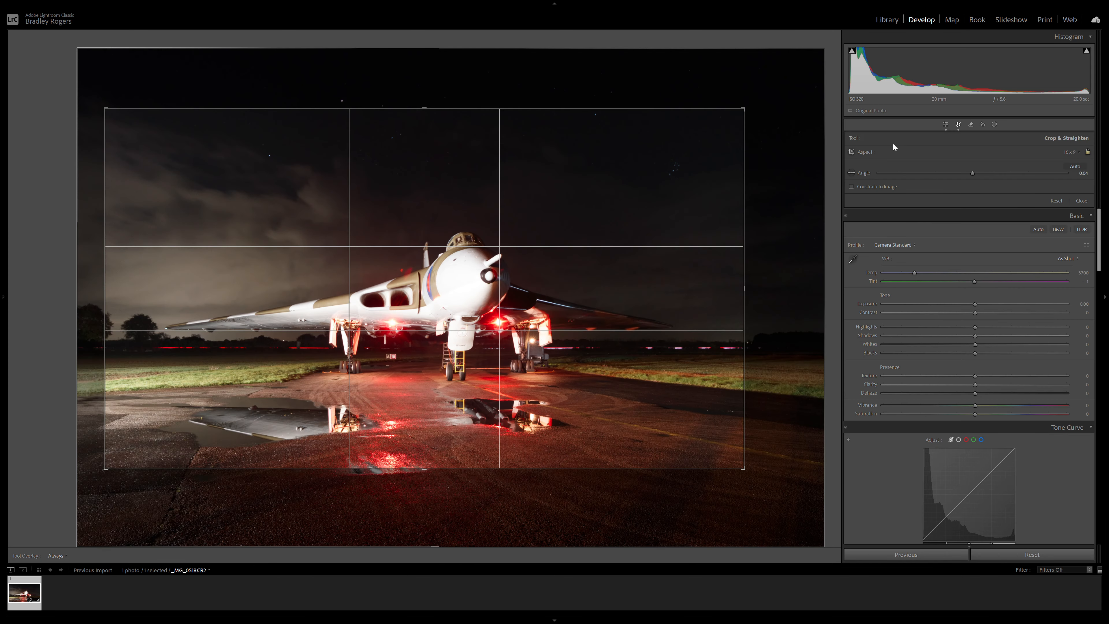
left_click(958, 124)
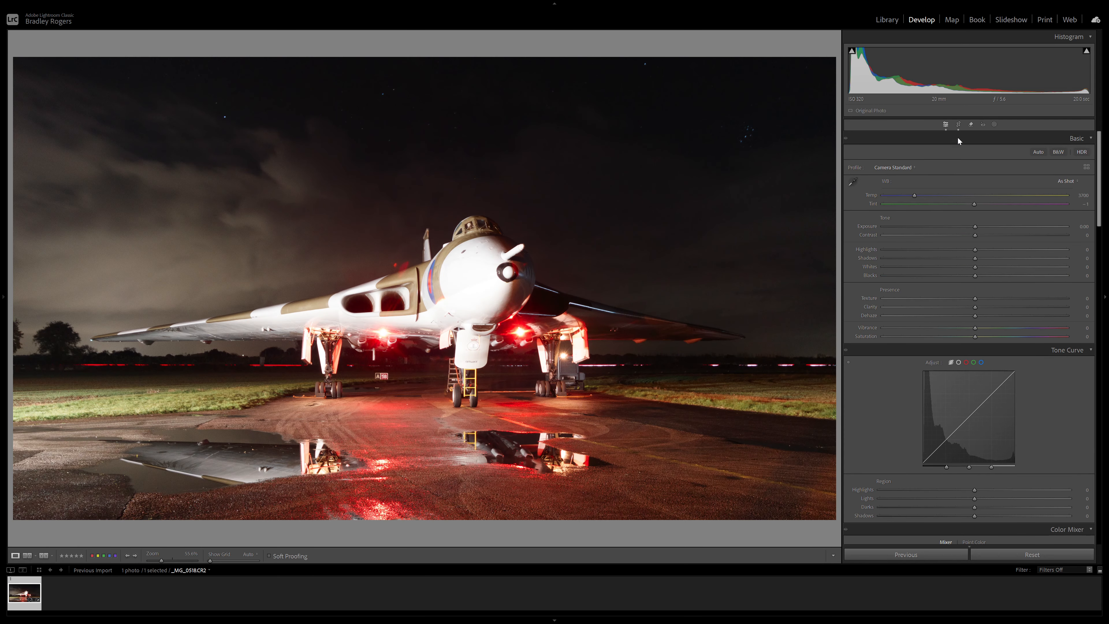
- Turn the lens profile corrections off and on to compare their effect on the full uncropped frame
left_click(958, 125)
scroll(906, 377, "down", 15)
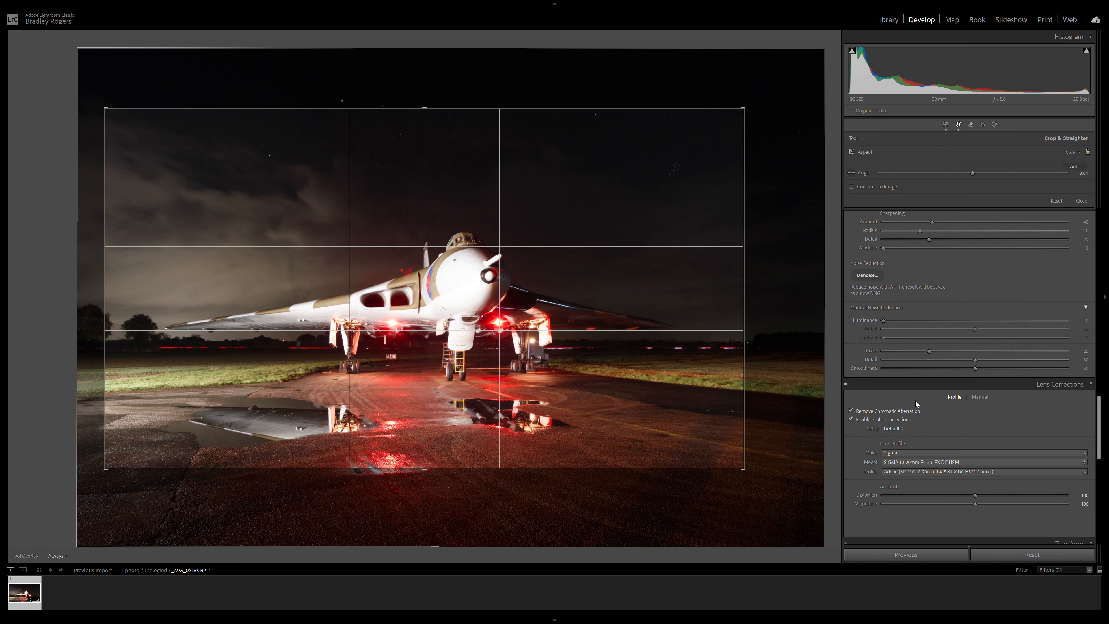
left_click(877, 420)
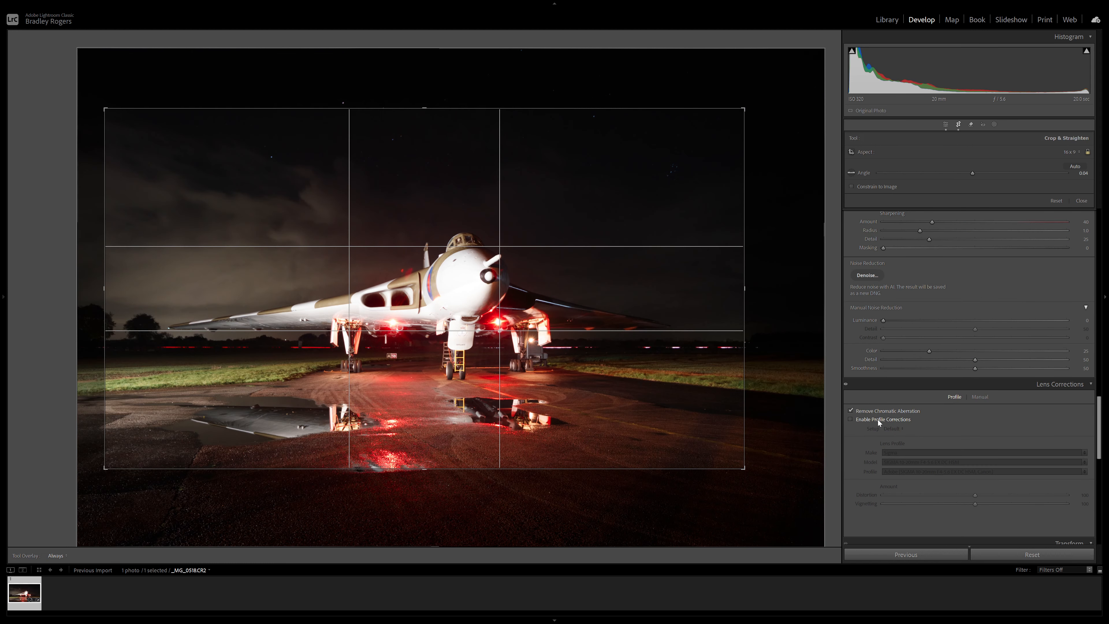
left_click(878, 419)
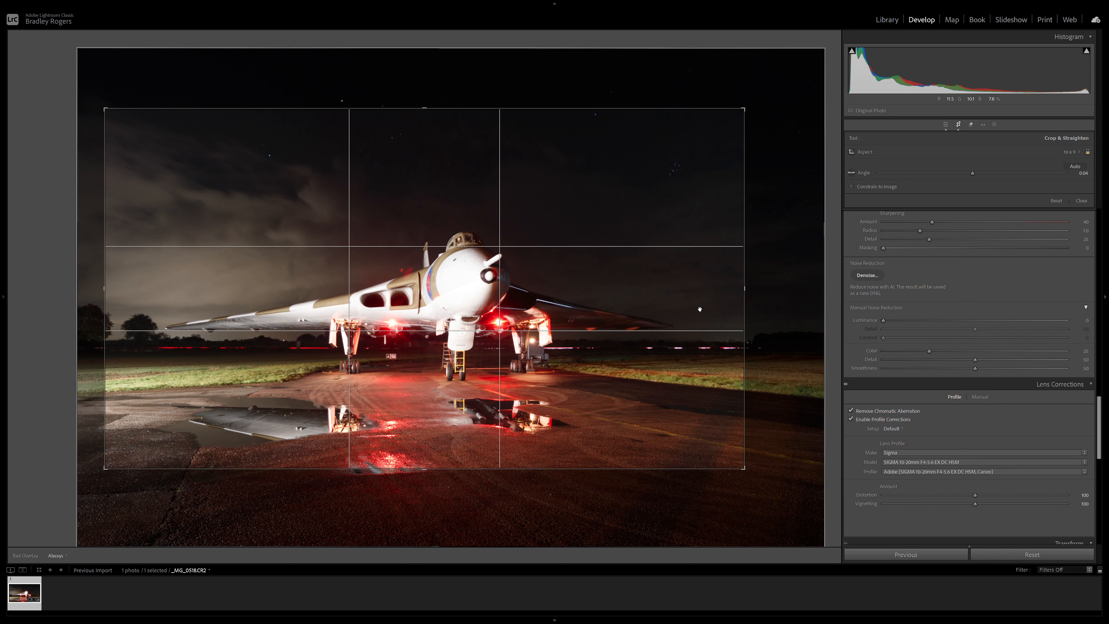
left_click(858, 421)
left_click(858, 420)
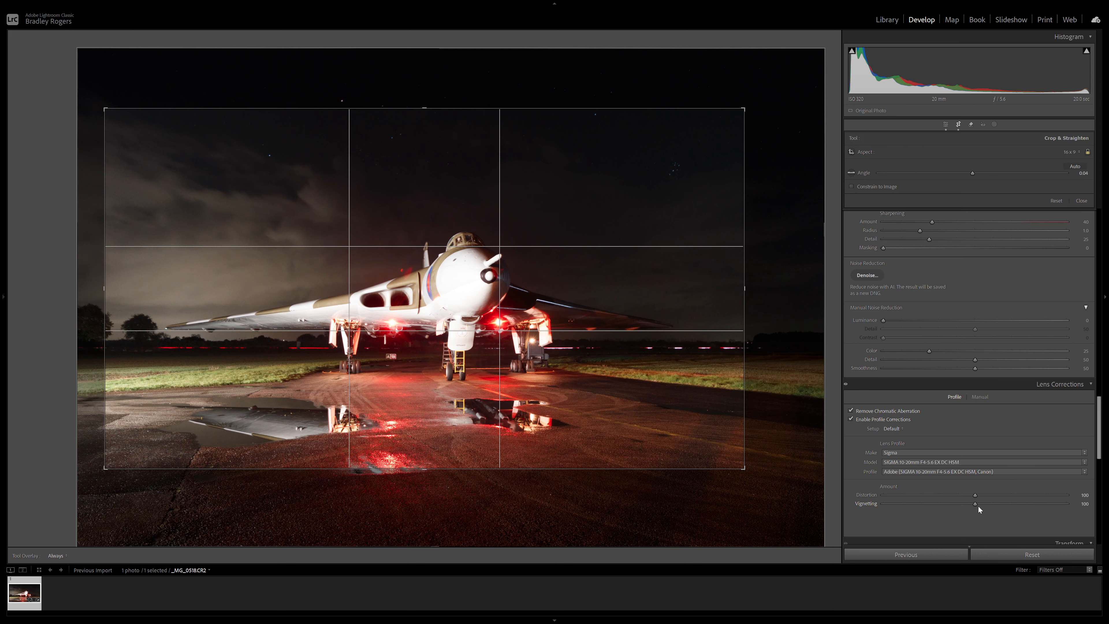
- Set the lens profile's vignetting correction amount to 0 and close the crop view
left_click_drag(972, 503, 1010, 495)
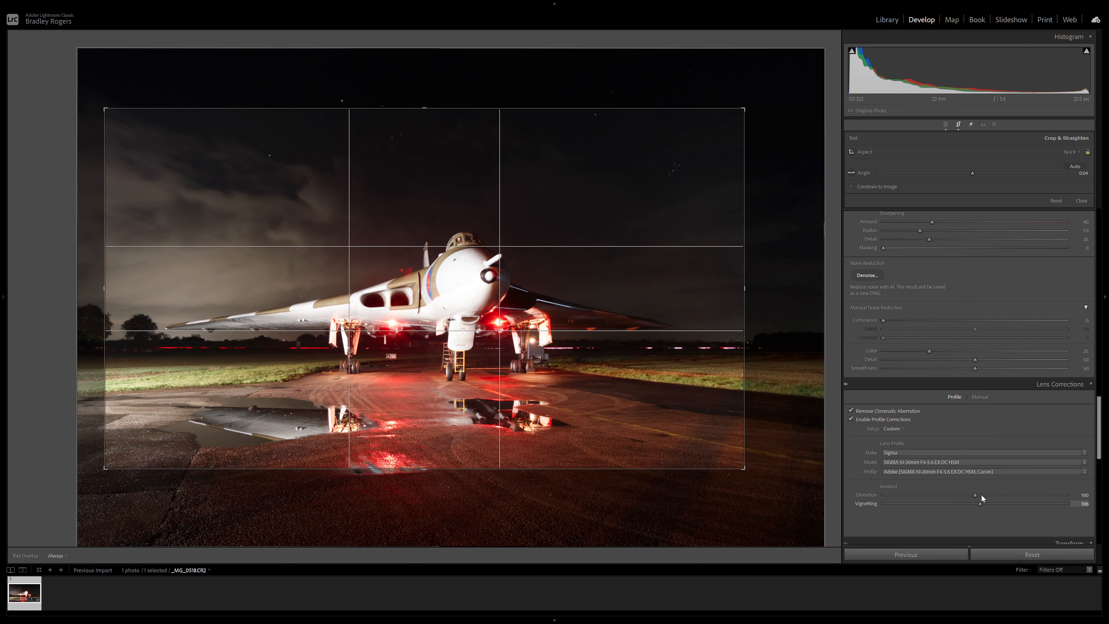
double_click(876, 498)
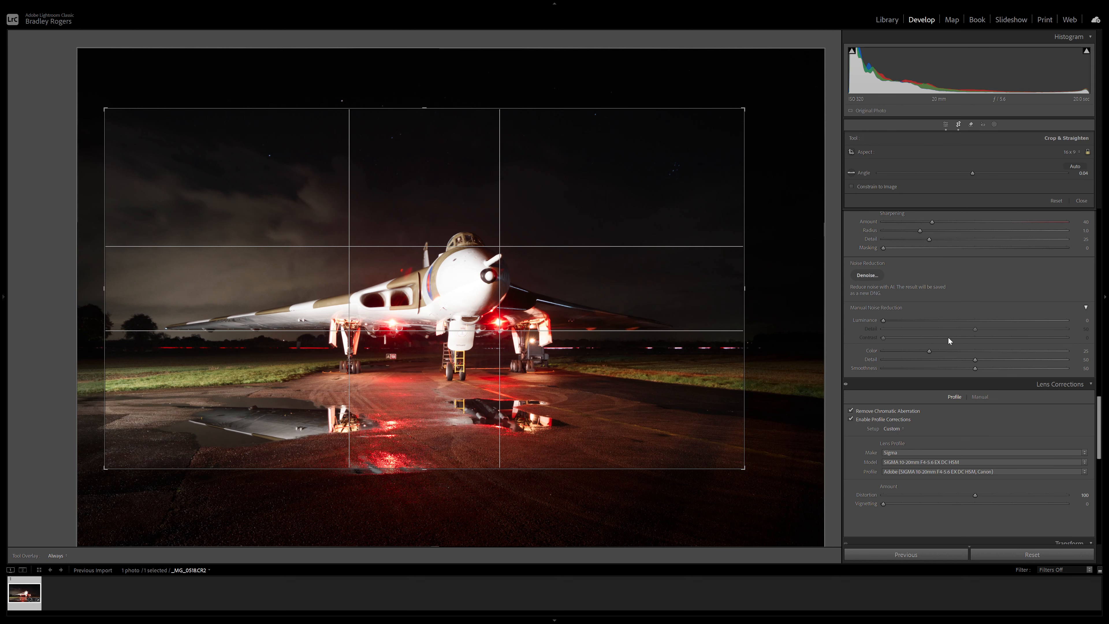
scroll(969, 340, "up", 10)
left_click(959, 125)
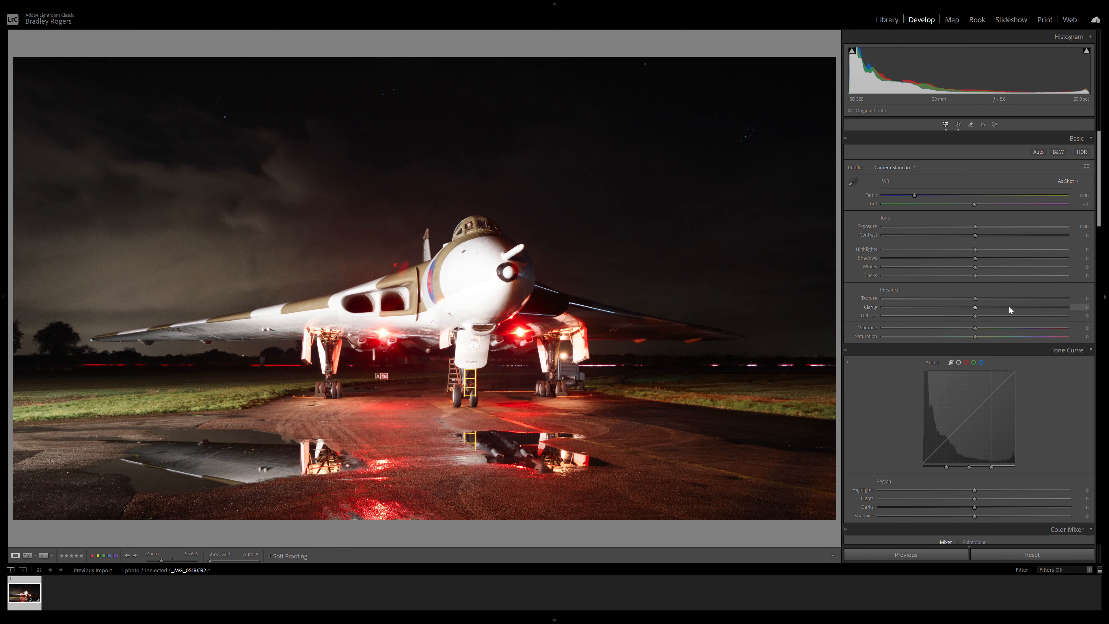
- Nudge the photo slightly to the left within the crop frame and apply the crop
left_click(958, 124)
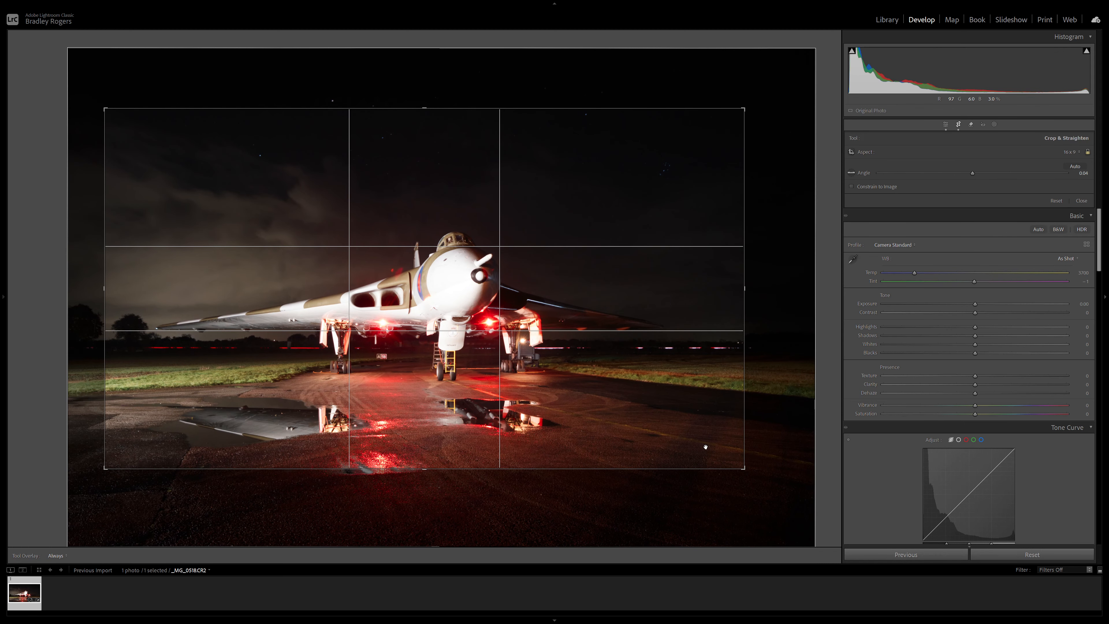
key("Left")
key("Left")
key("Right")
key("Right")
key("Left")
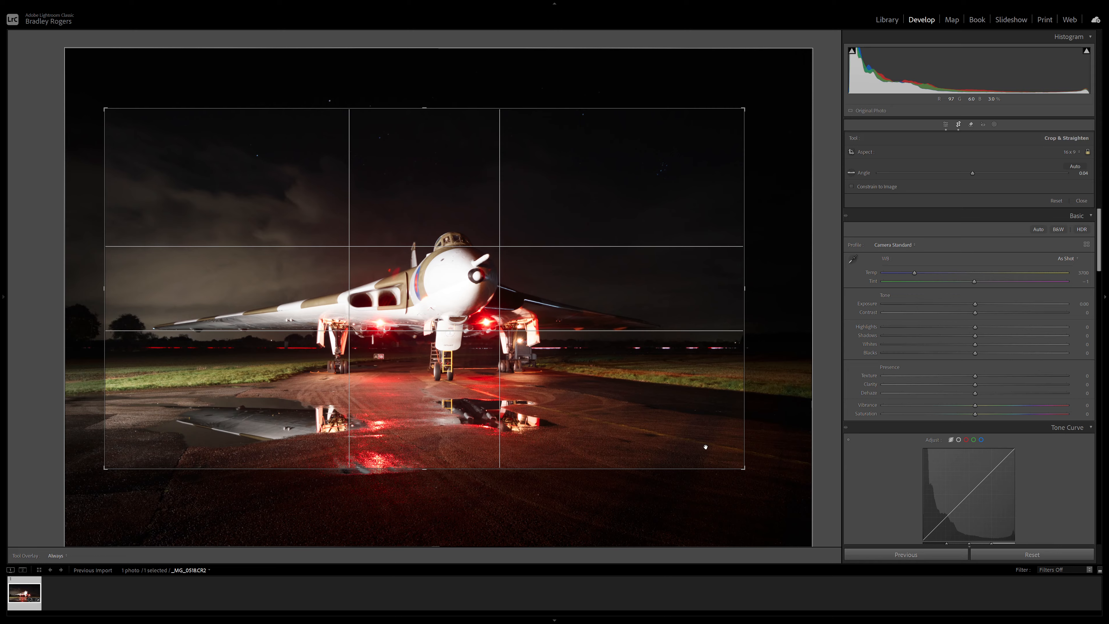
key("Return")
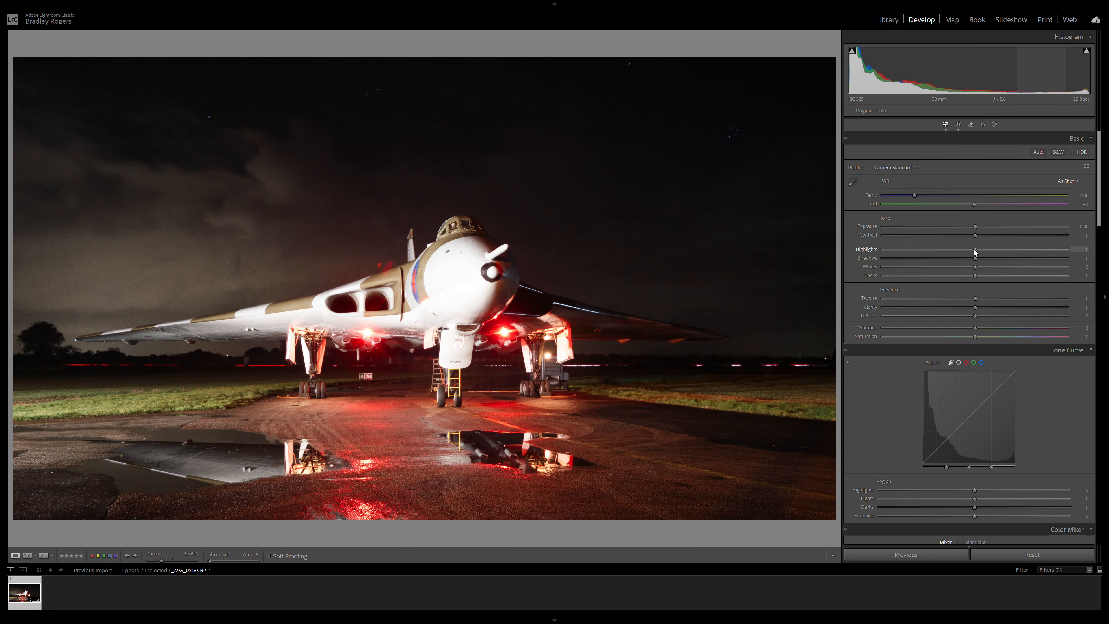
- Try positioning the photo slightly higher within the crop, and undo that shift
left_click(959, 125)
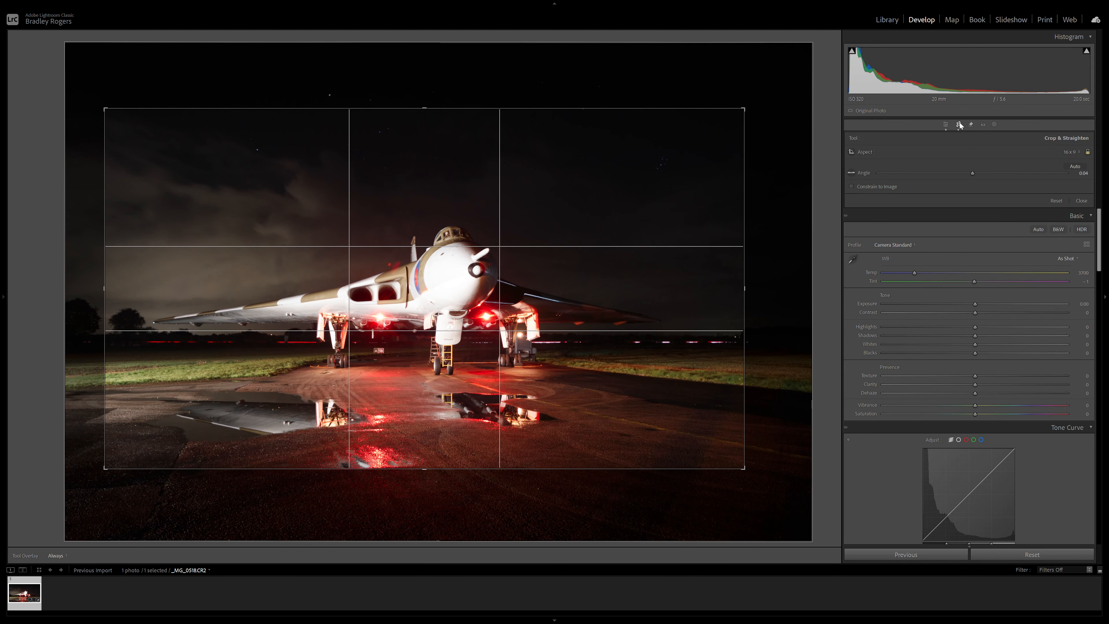
left_click(959, 125)
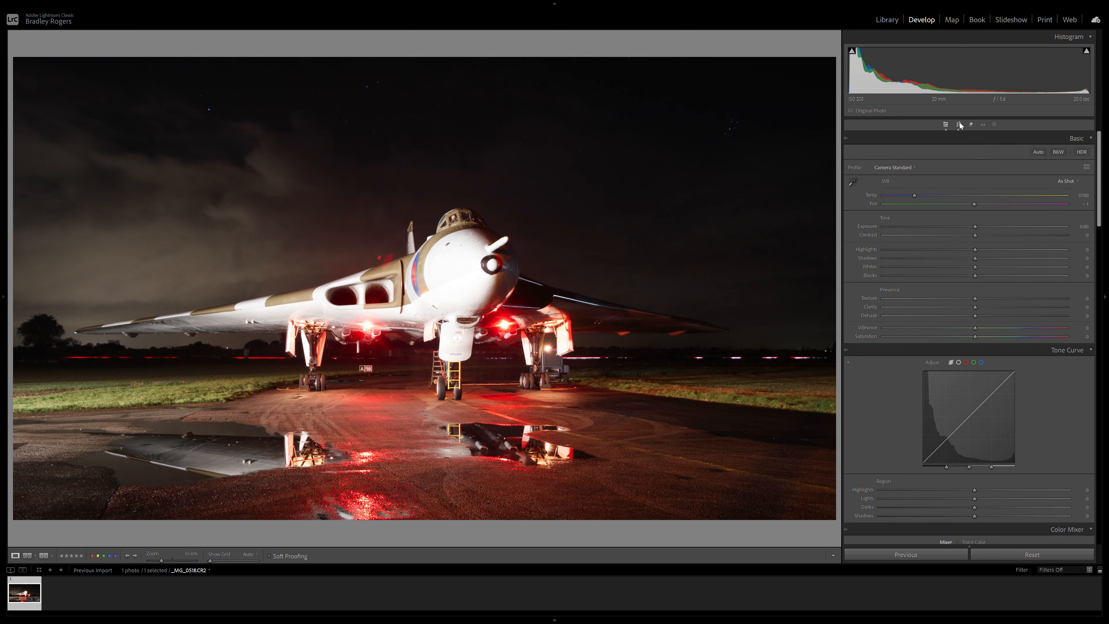
key("ctrl+s")
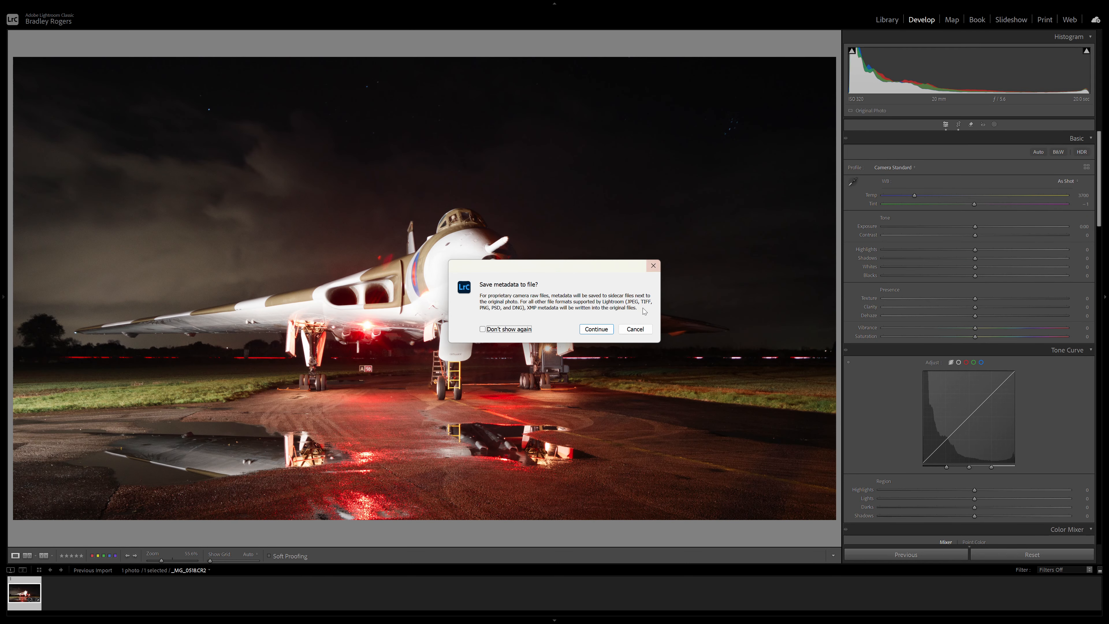
left_click(636, 329)
key("ctrl+z")
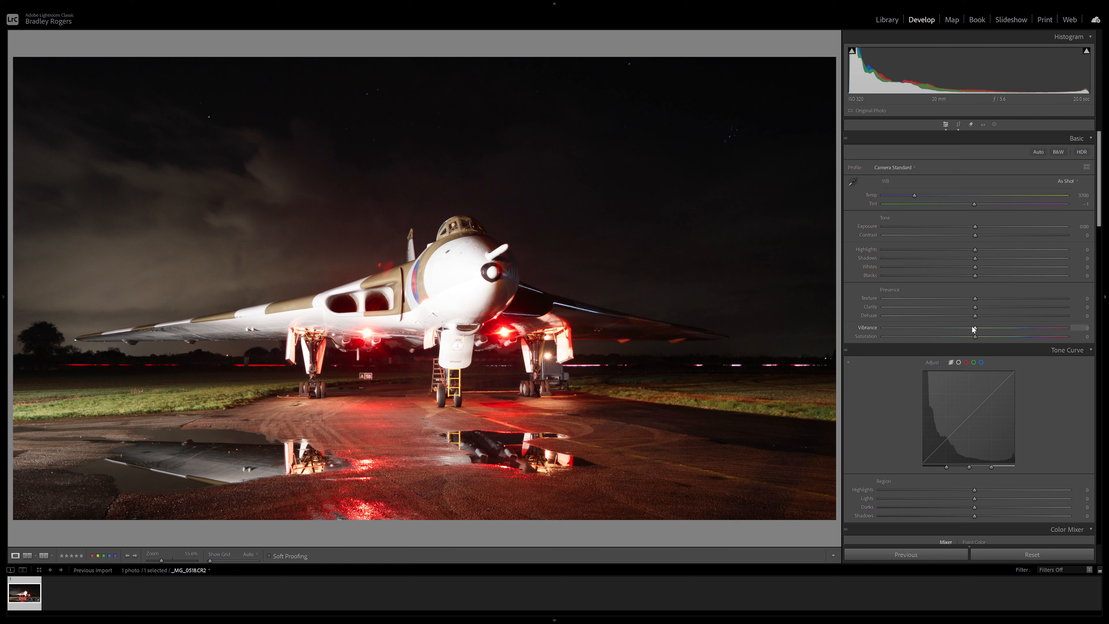
- Set Exposure to -0.20 while judging the tones with Saturation at -100, and reset Saturation to 0
left_click_drag(975, 337, 747, 342)
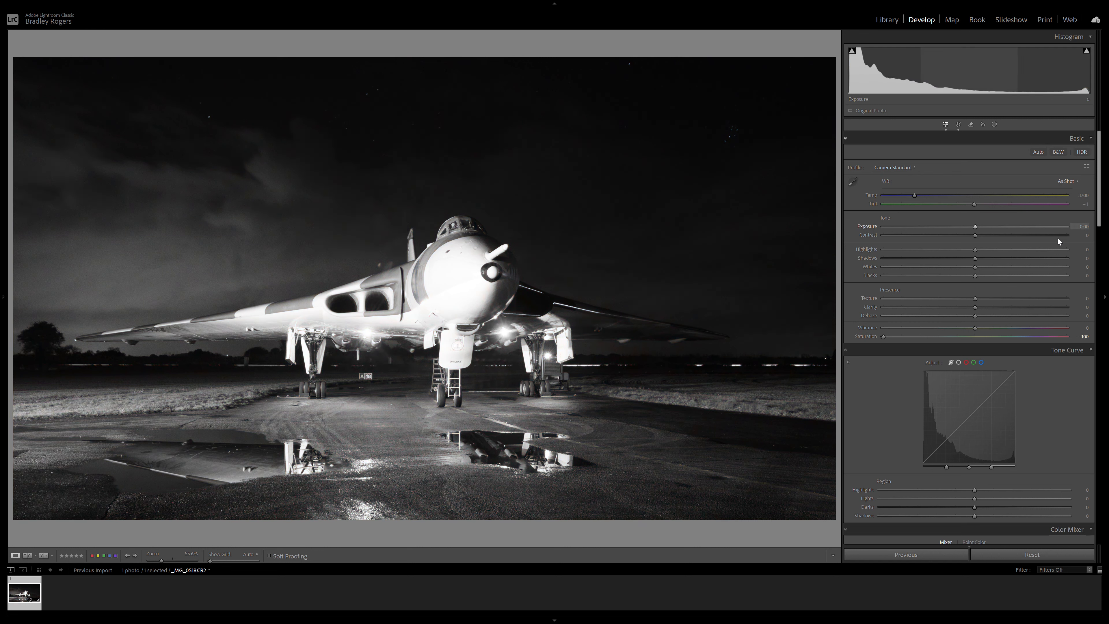
left_click(1080, 227)
key("Down")
key("Down")
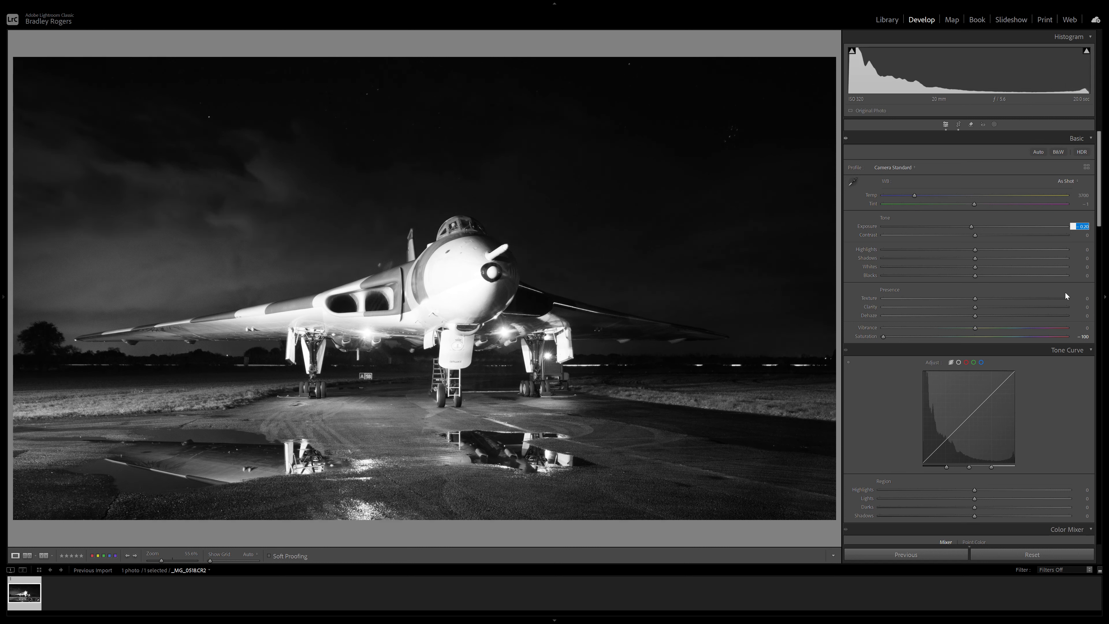
key("Return")
double_click(867, 338)
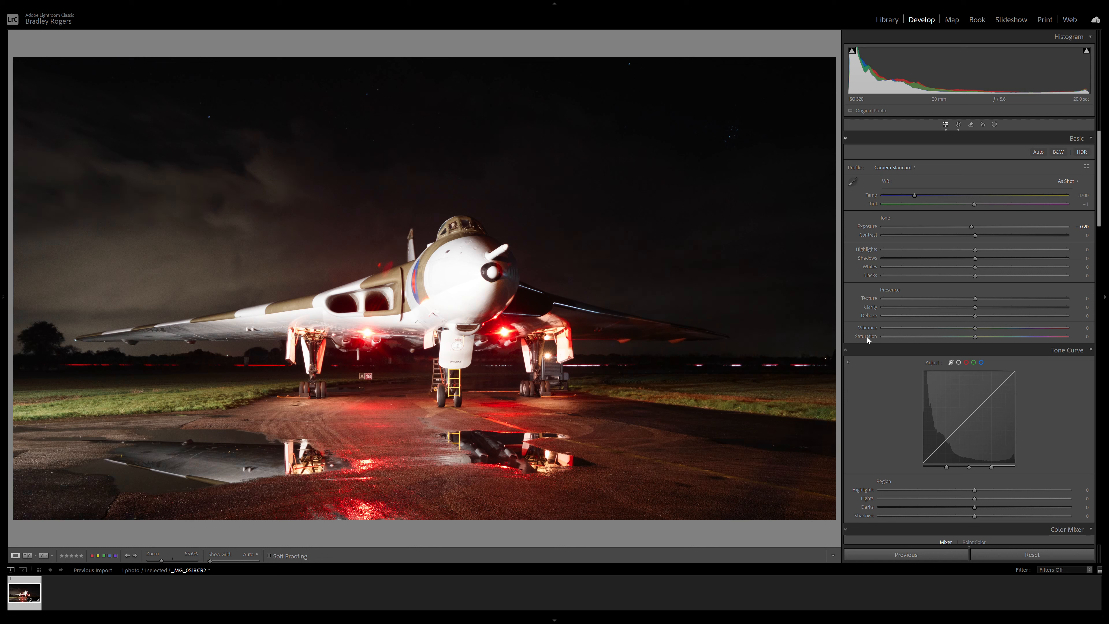
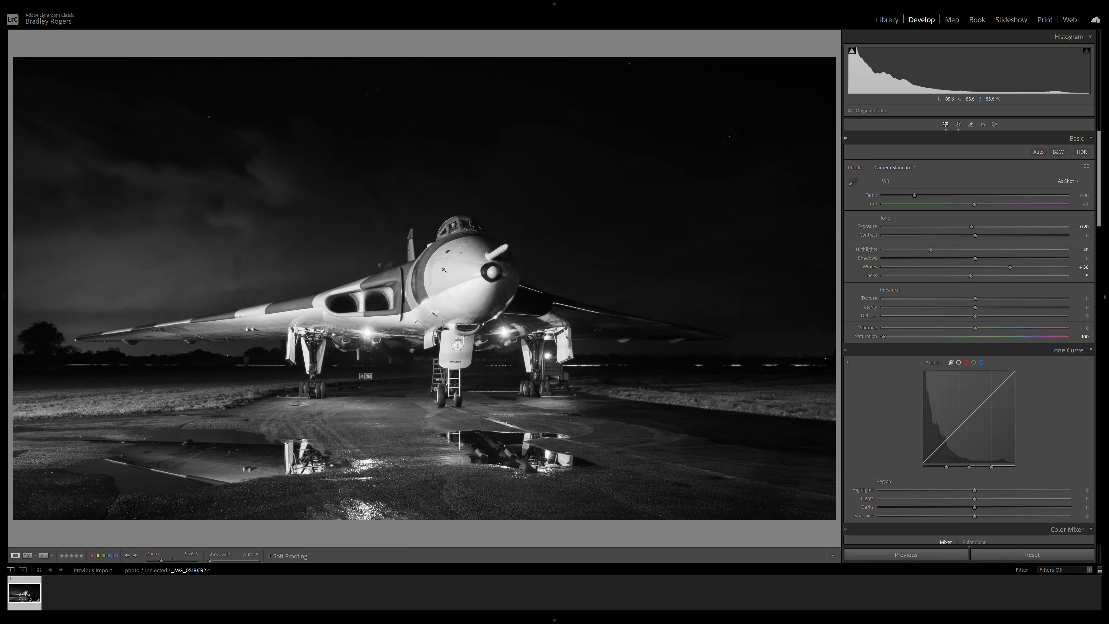
- Set Highlights to -44 and Shadows to +20 while viewing the photo desaturated, and reset Saturation to 0
left_click(477, 275)
left_click(478, 276)
left_click_drag(934, 250, 938, 250)
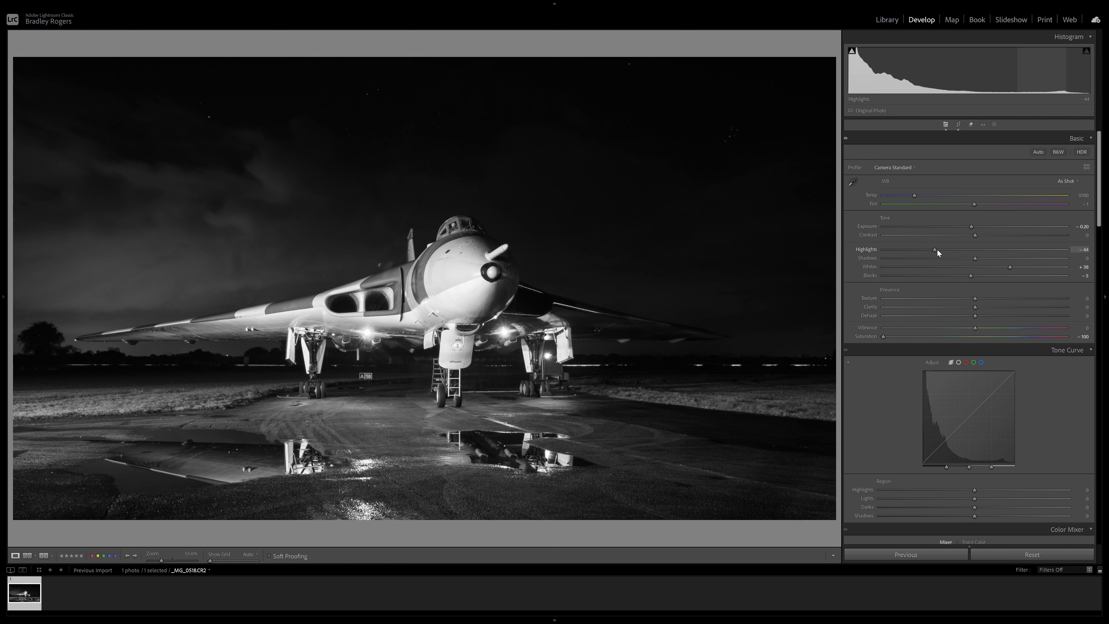
mouse_move(983, 257)
left_mouse_down()
mouse_move(1007, 256)
mouse_move(983, 259)
mouse_move(997, 261)
left_mouse_up()
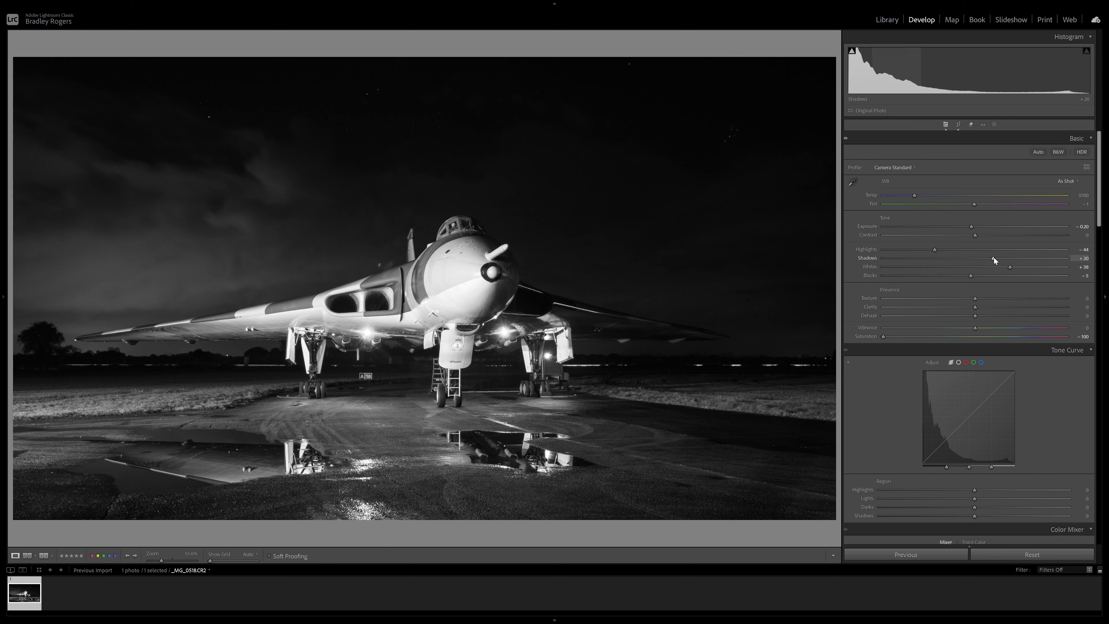
double_click(866, 336)
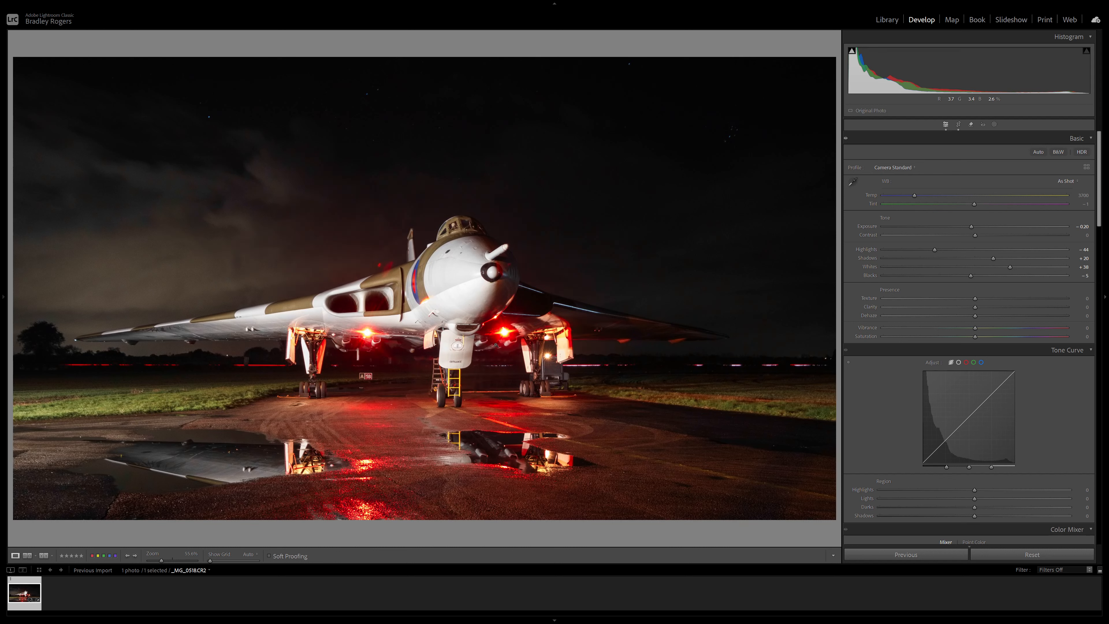
- Compare the before and after versions side by side, hide the filmstrip, and return to the single-photo view
left_click(515, 332)
left_click(514, 332)
left_click(44, 556)
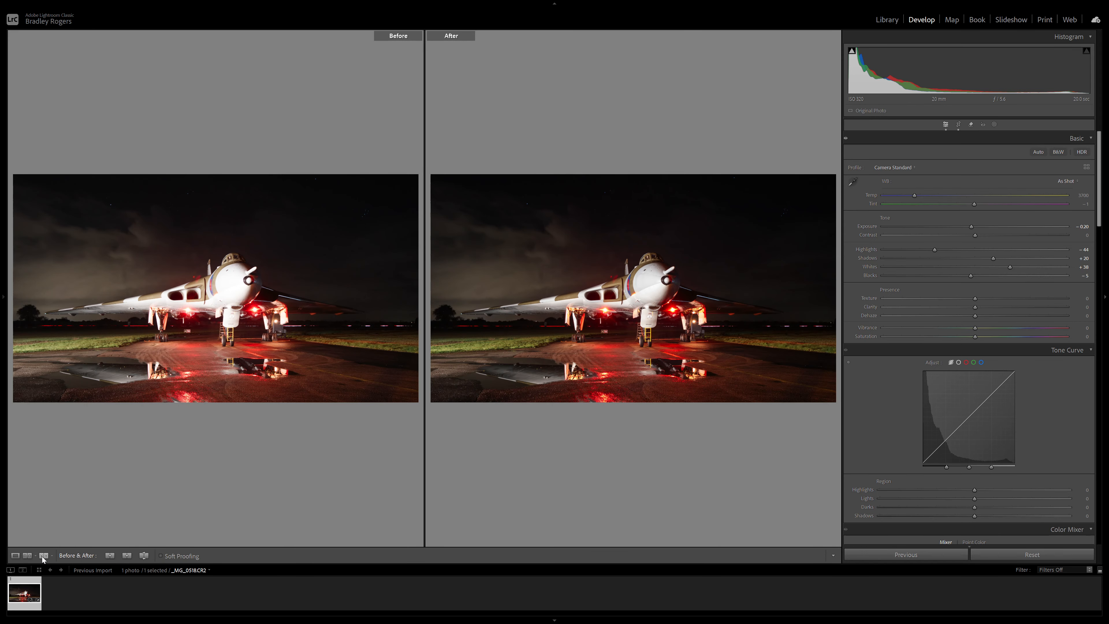
key("F6")
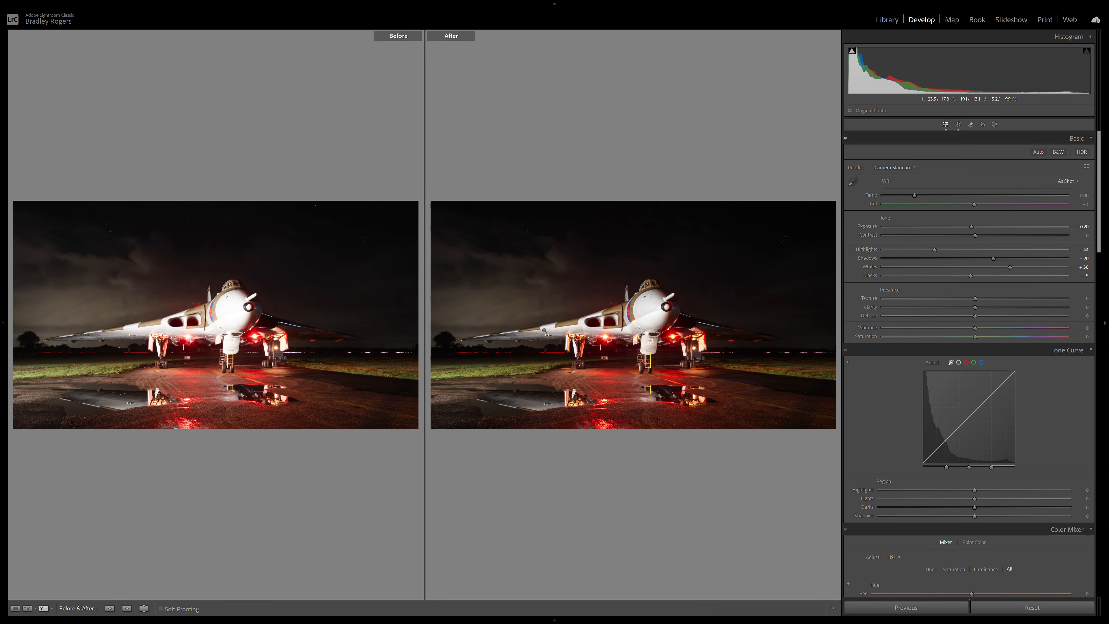
left_click(15, 608)
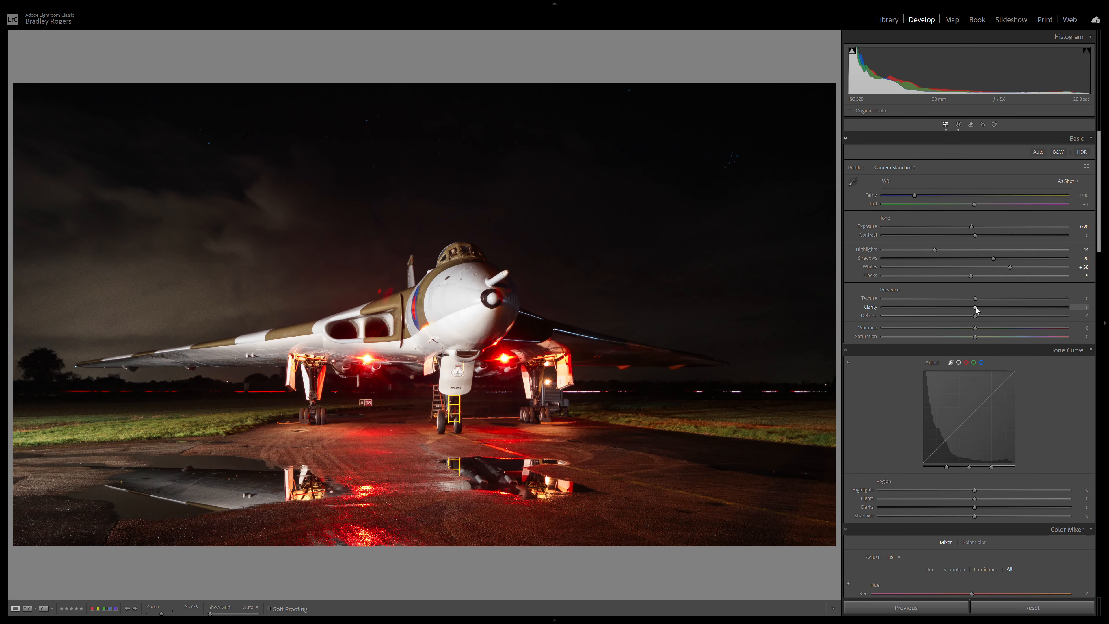
- Set Contrast to +7 and inspect the aircraft and its puddle reflections close up
mouse_move(975, 235)
left_mouse_down()
mouse_move(988, 239)
mouse_move(977, 239)
left_mouse_up()
left_click(421, 335)
left_click(617, 330)
left_click(379, 282)
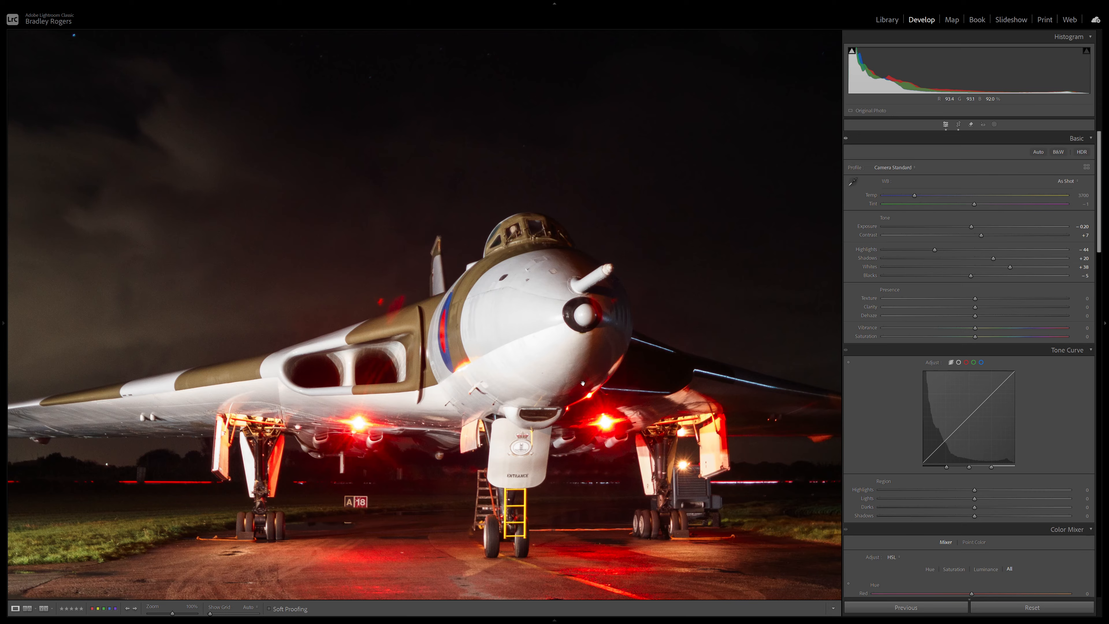
left_click(532, 378)
left_click(323, 495)
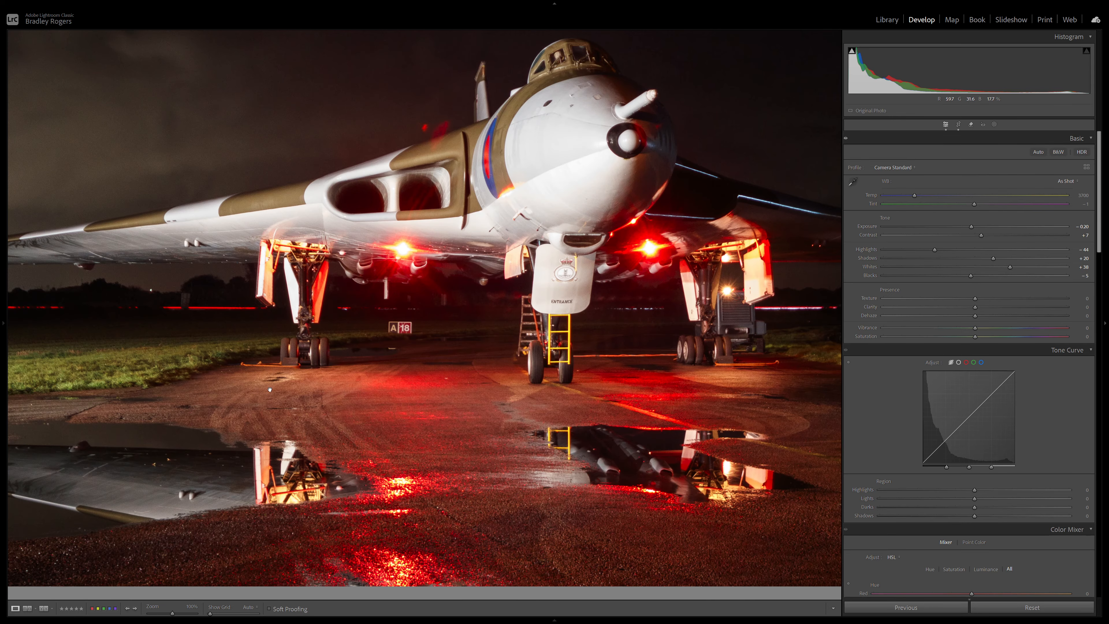
left_click(425, 376)
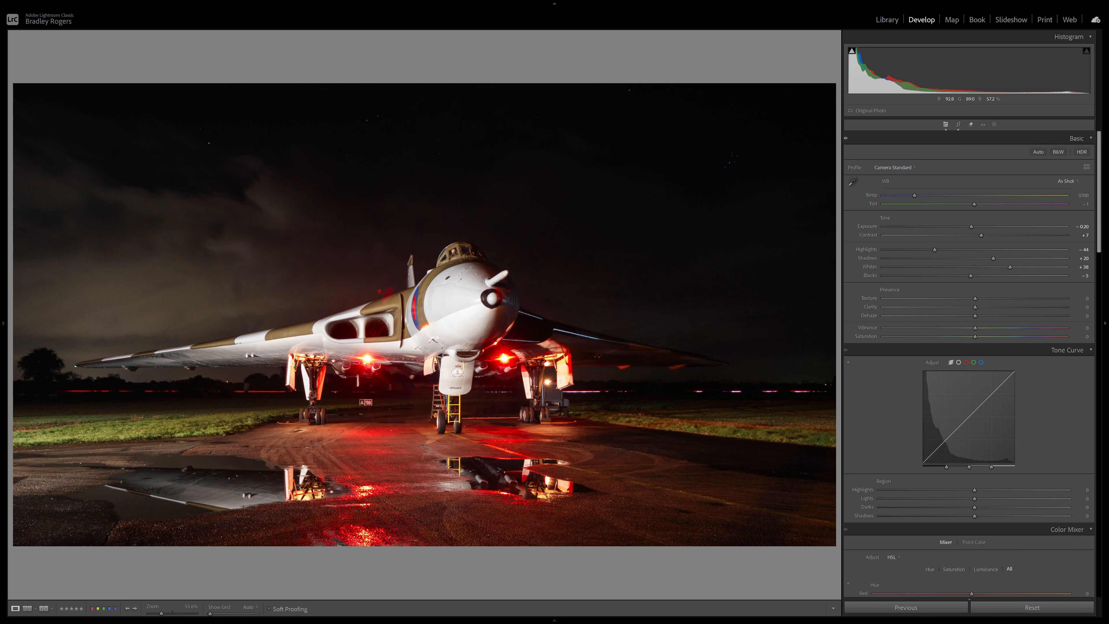
- Examine the red light trails along the horizon behind the aircraft close up
left_click(211, 405)
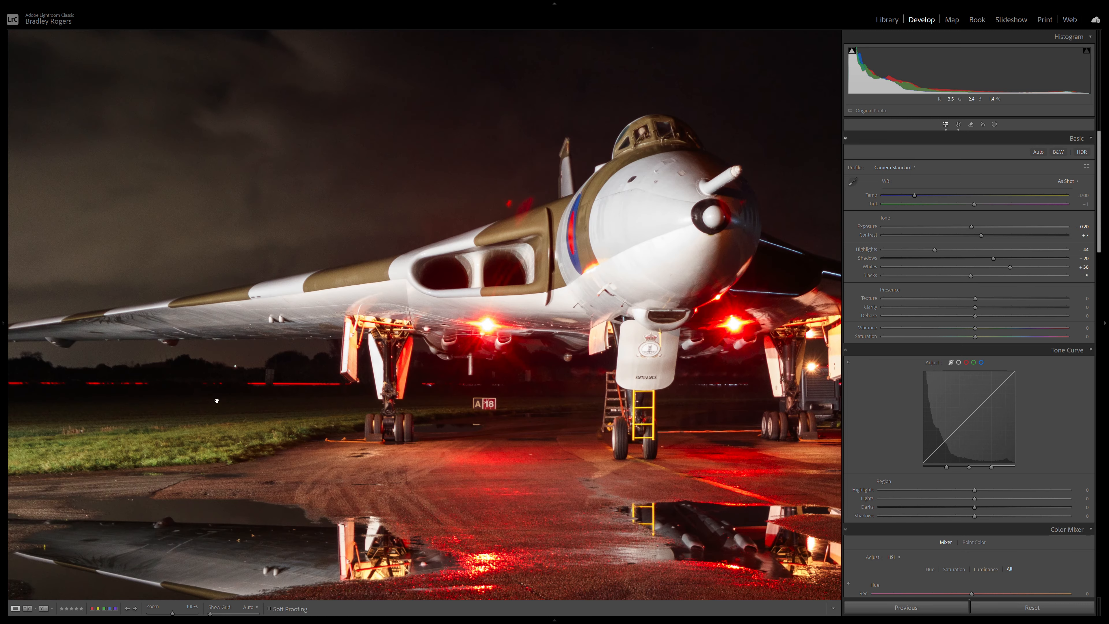
left_click(554, 405)
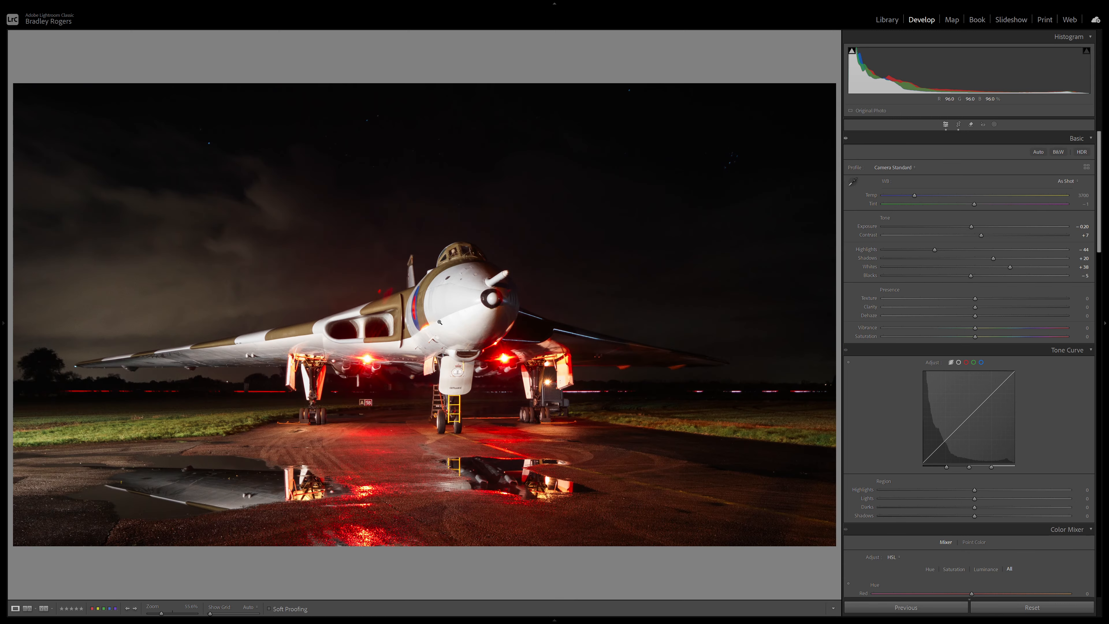
left_click(68, 396)
left_click_drag(114, 394, 237, 404)
left_click_drag(442, 403, 114, 409)
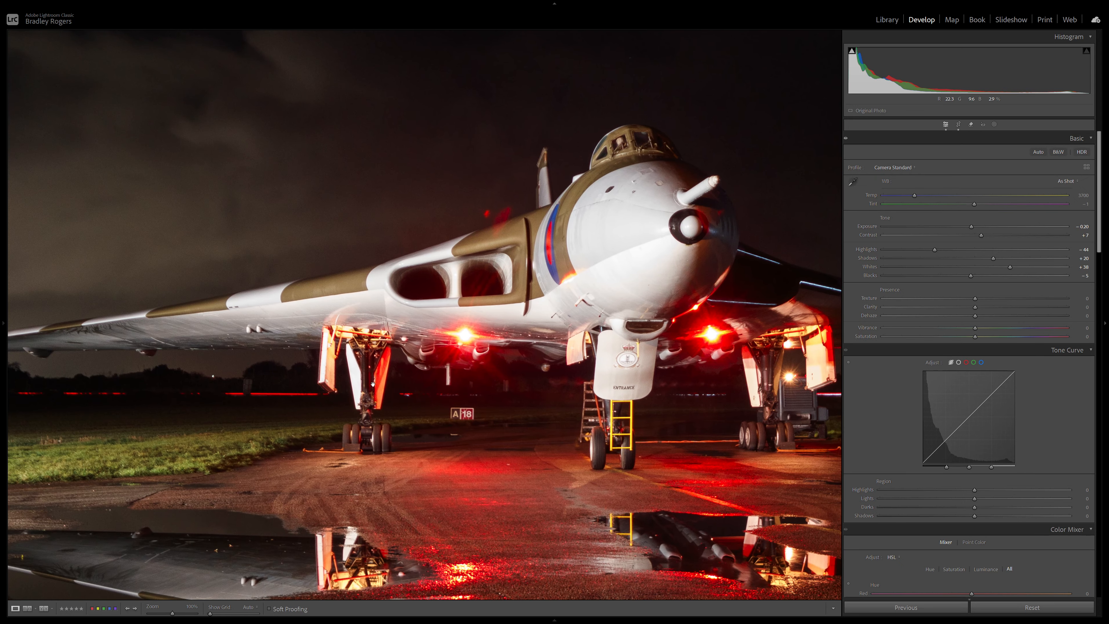
left_click(767, 348)
- Using the generative Remove tool at size 8, mask the red light trail beneath the outer wing beside the tree
left_click(972, 124)
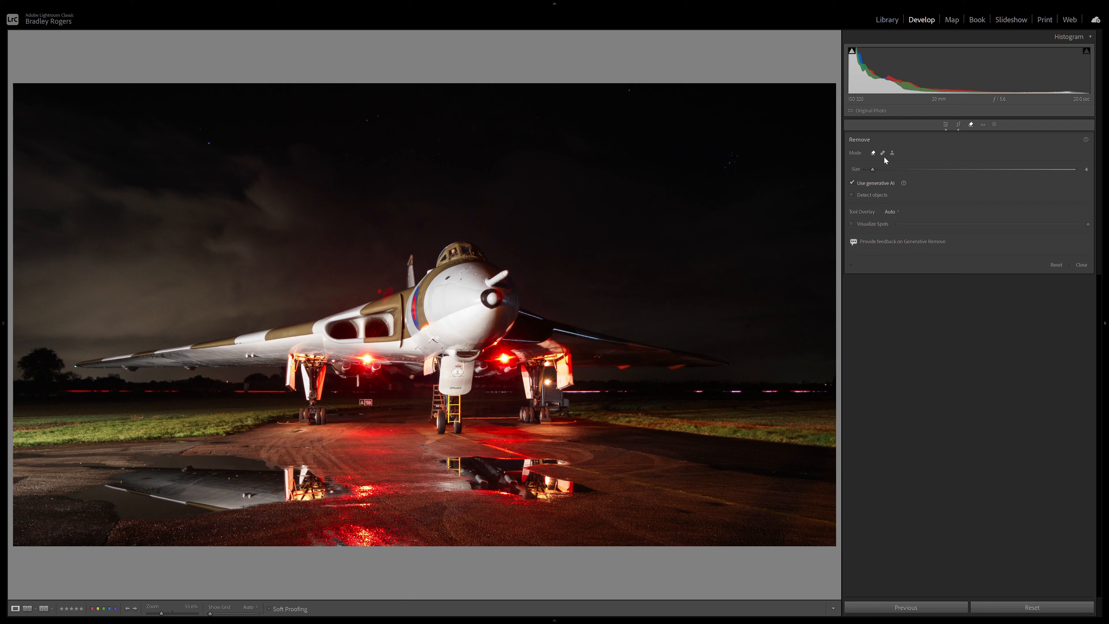
mouse_move(89, 397)
left_mouse_down()
mouse_move(220, 376)
mouse_move(272, 347)
mouse_move(220, 330)
left_mouse_up()
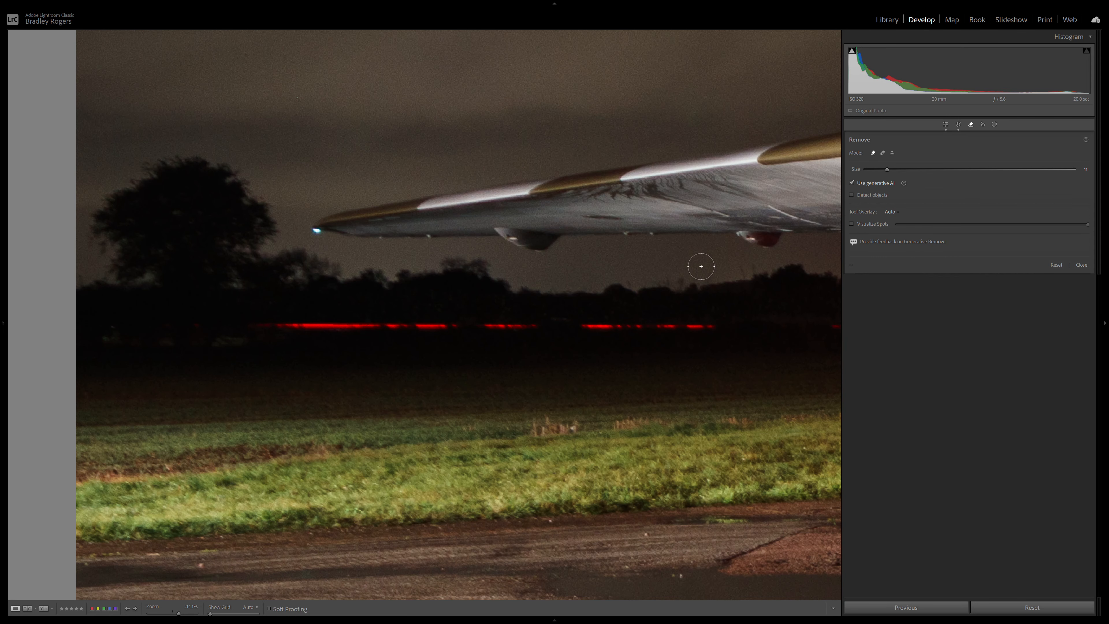
key("bracketleft")
left_click(185, 326)
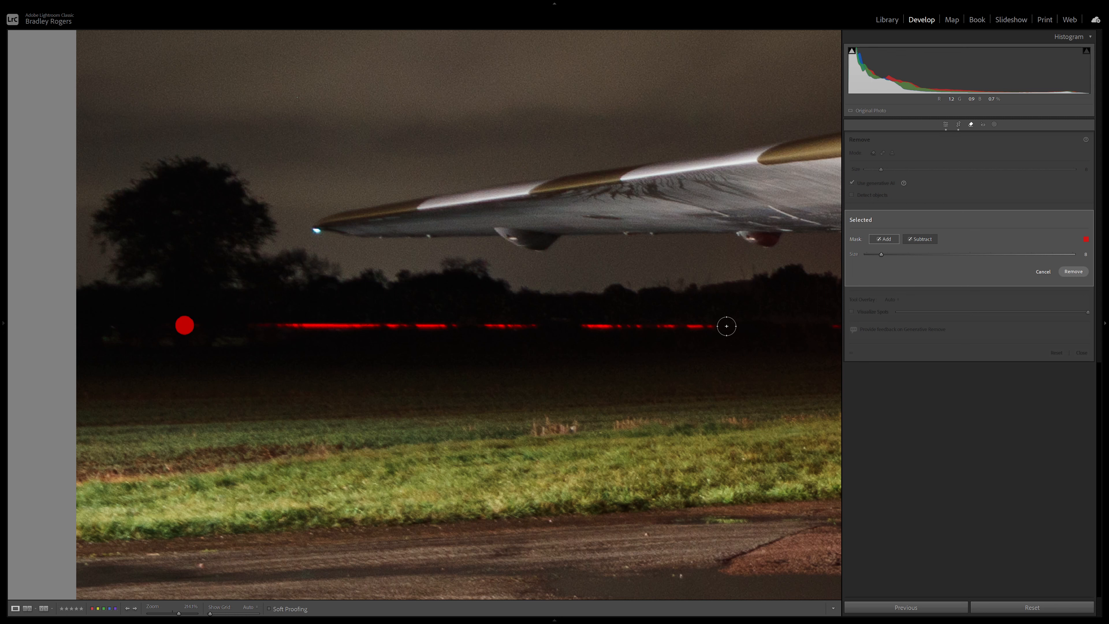
left_click(726, 325, "shift")
mouse_move(725, 324)
left_mouse_down()
mouse_move(494, 324)
mouse_move(544, 326)
left_mouse_up()
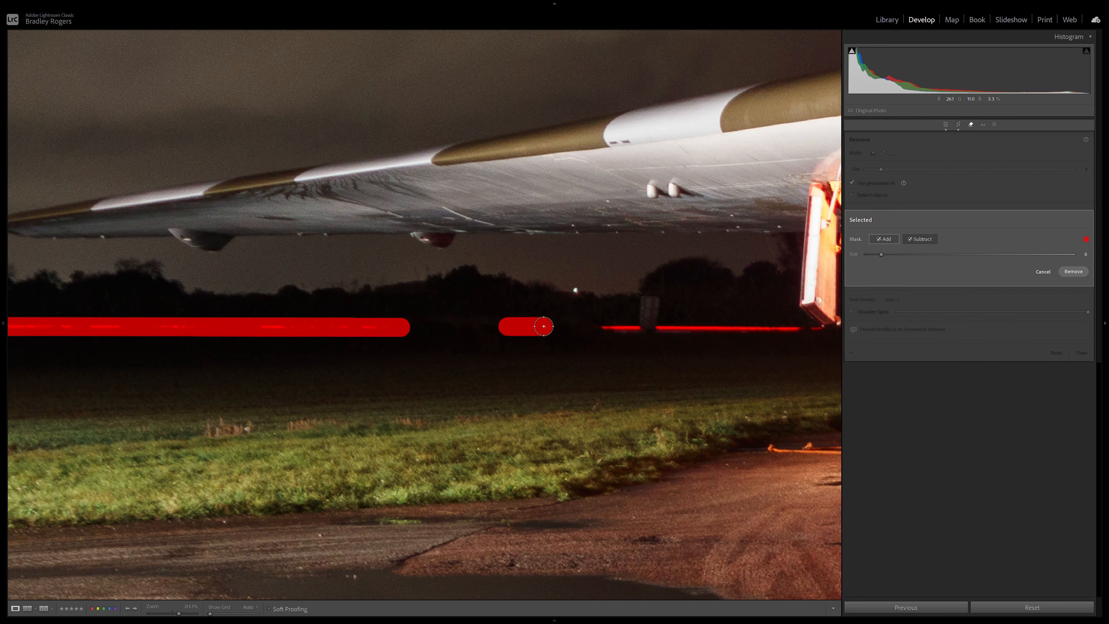
- Extend the mask over the post and the thin light trail up to the first main landing gear, and remove the masked areas
left_click(598, 329)
left_click(669, 327, "shift")
mouse_move(642, 300)
left_mouse_down()
mouse_move(642, 327)
mouse_move(654, 316)
left_mouse_up()
scroll(804, 338, "down", 3)
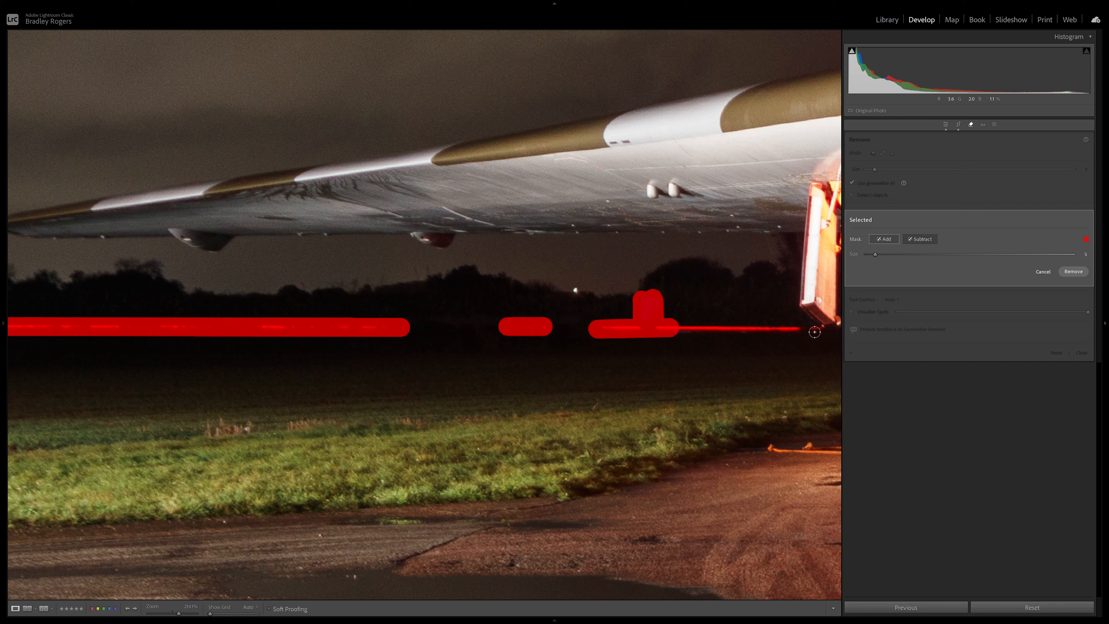
left_click(817, 329)
left_click(677, 329, "shift")
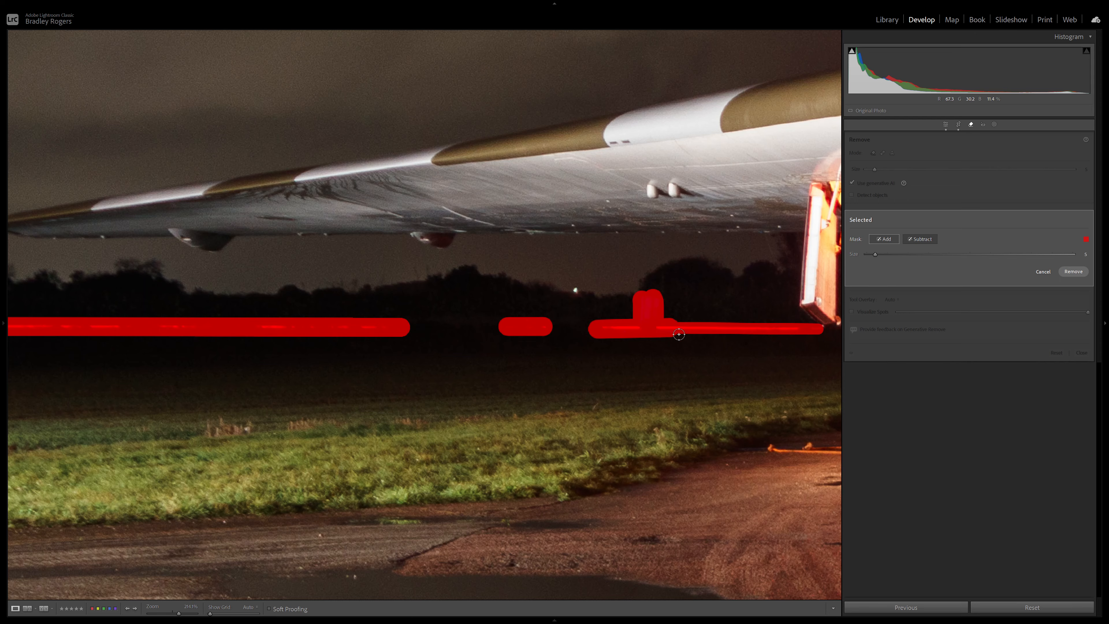
left_click_drag(651, 331, 587, 328)
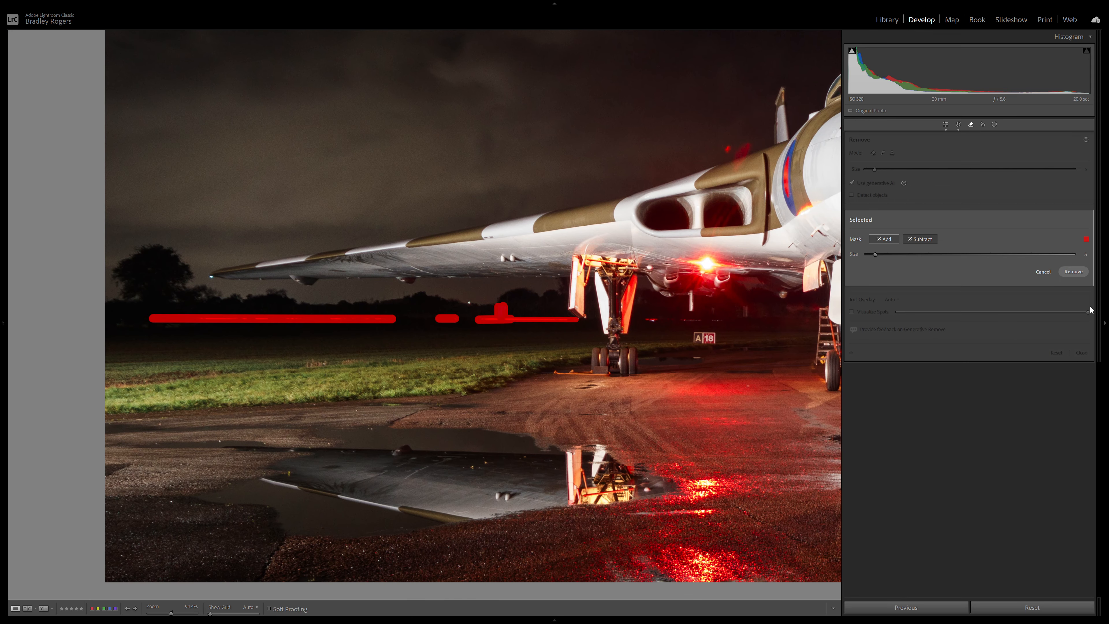
left_click(1074, 271)
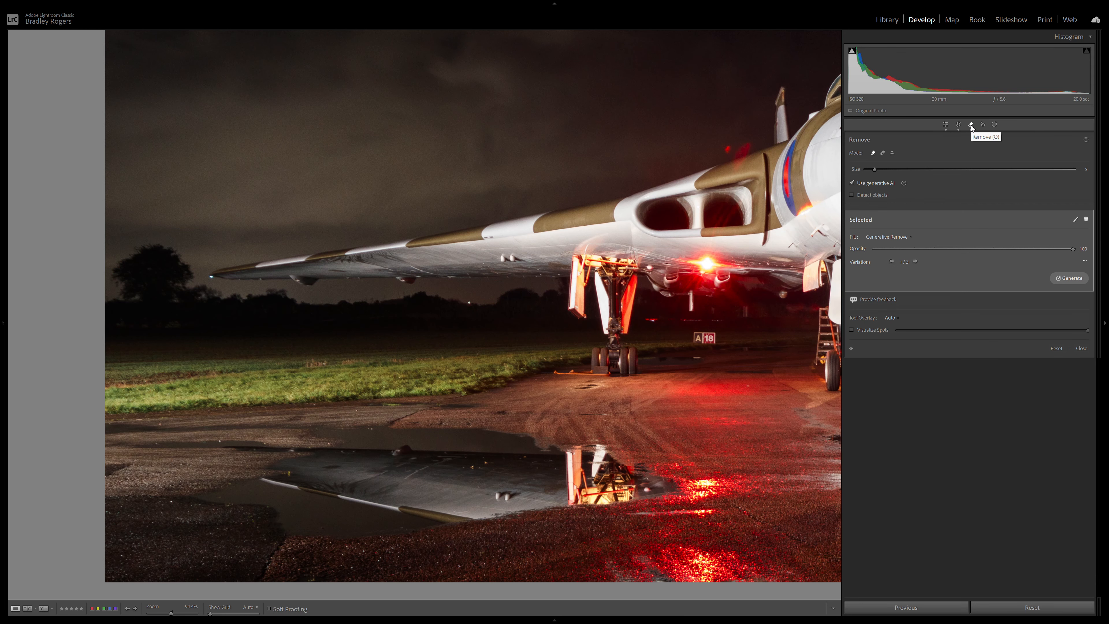
- Start a new removal mask over the red light trail above the A 18 sign
key("z")
left_click_drag(725, 314, 744, 314)
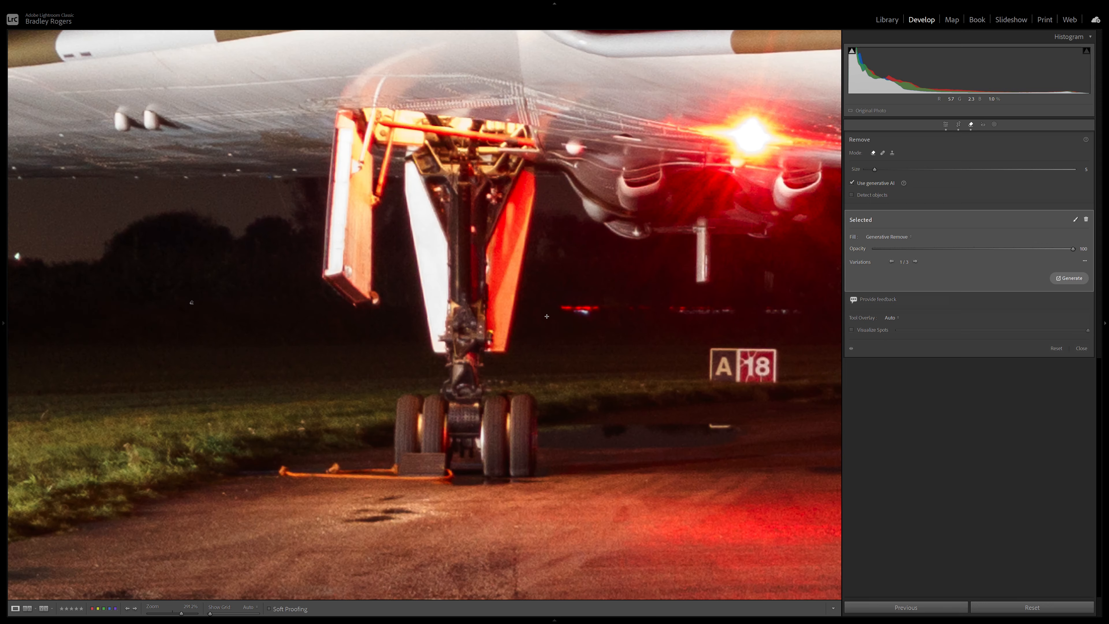
left_click(560, 308)
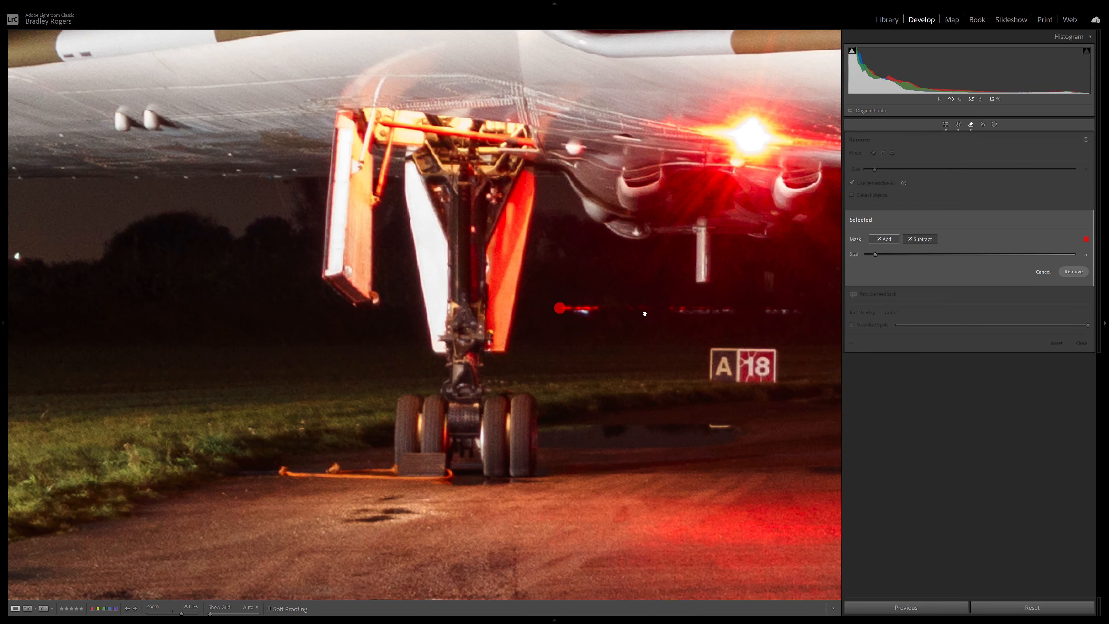
left_click_drag(641, 315, 463, 318)
scroll(606, 318, "up", 4)
left_click(616, 315, "shift")
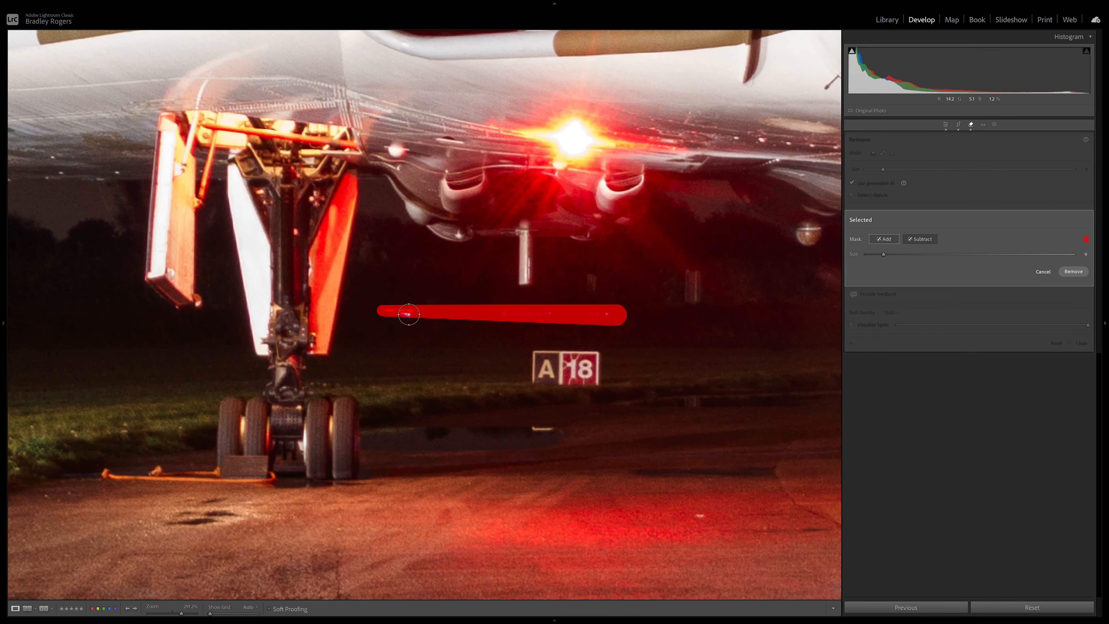
- Add the faint post beyond the A 18 sign and the light trail between the nose wheel and far main gear to the mask
mouse_move(694, 276)
left_mouse_down()
mouse_move(690, 302)
mouse_move(316, 317)
left_mouse_up()
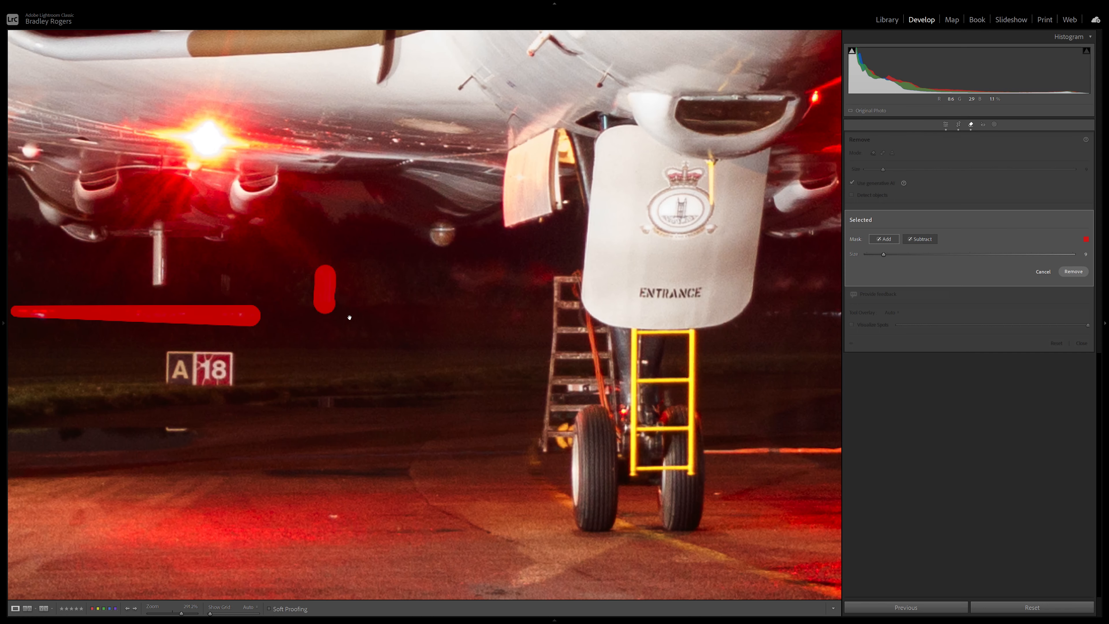
left_click_drag(478, 310, 399, 310)
left_click_drag(672, 325, 556, 356)
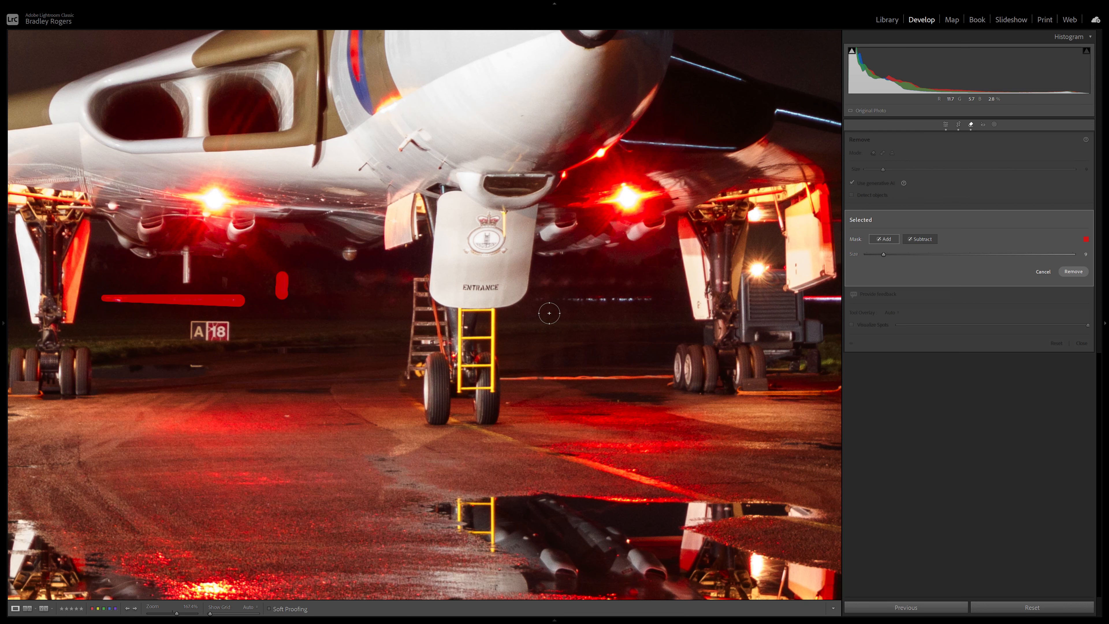
left_click_drag(599, 315, 503, 342)
scroll(455, 325, "down", 2)
left_click(441, 323)
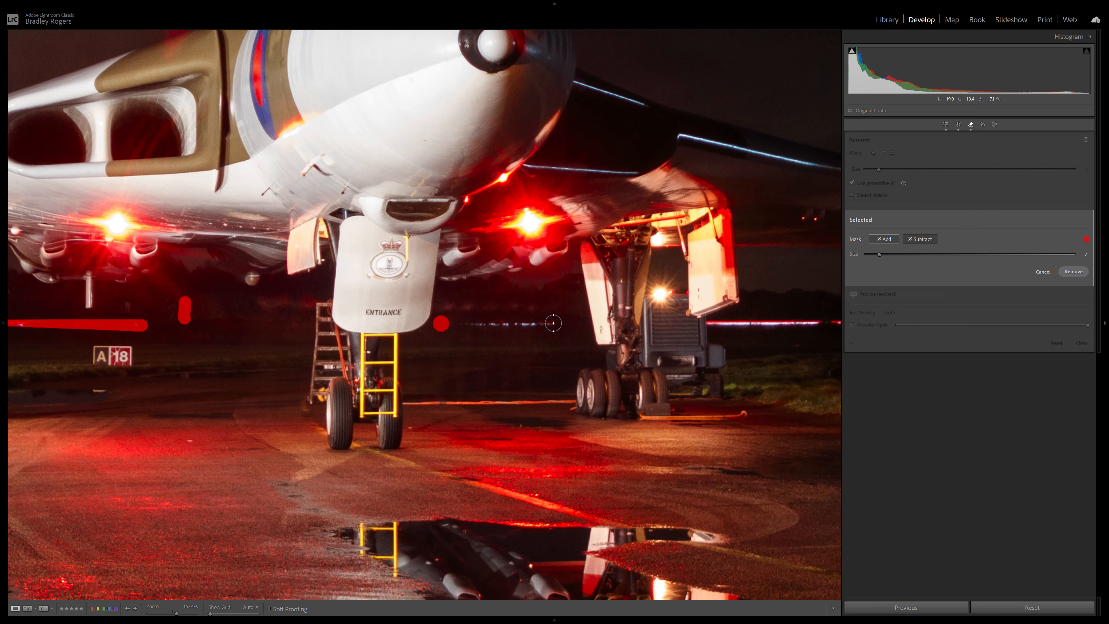
left_click(553, 323, "shift")
- Extend the removal mask along the light trail beyond the parked ground vehicle, below the far wing
left_click_drag(713, 333, 553, 338)
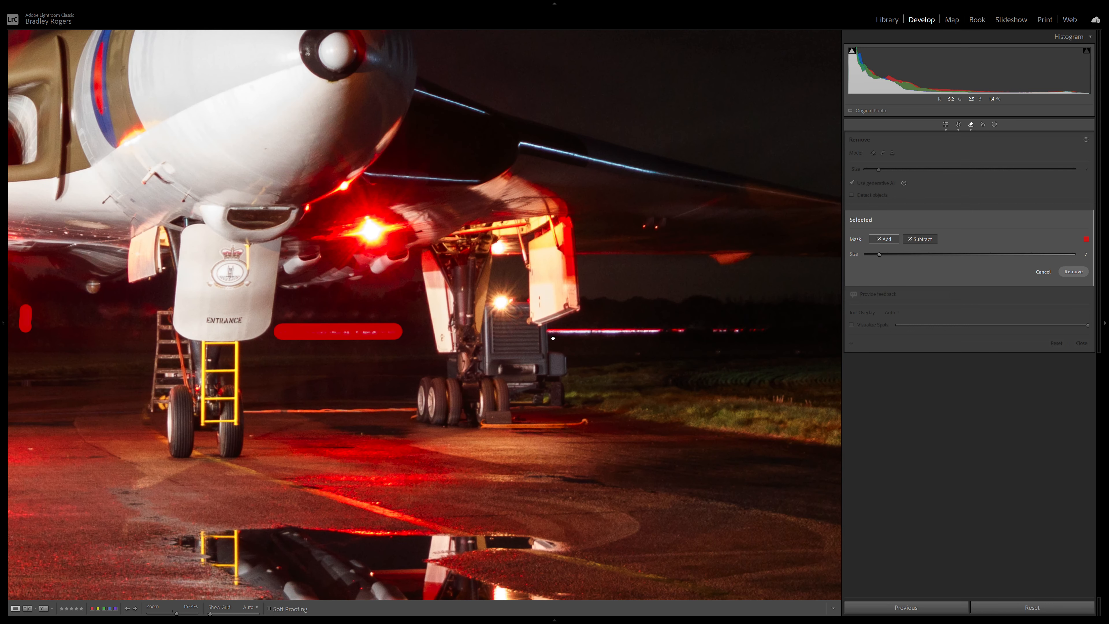
scroll(557, 331, "down", 2)
left_click(550, 331)
left_click_drag(676, 339, 567, 343)
left_click(657, 332, "shift")
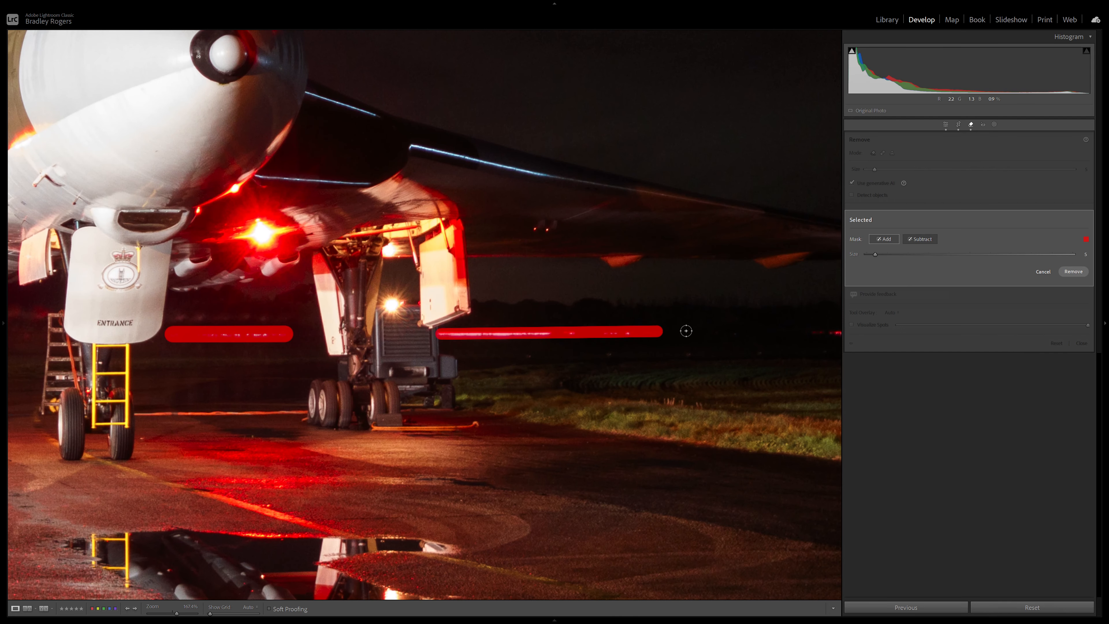
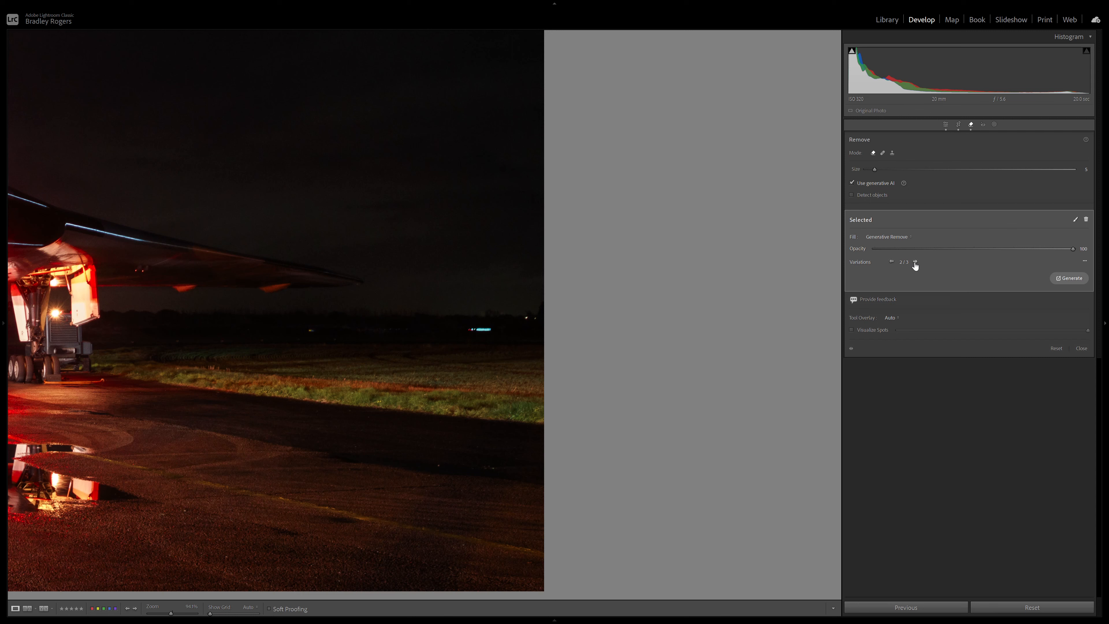
- Choose variation 2 of 3 for the light trail removal below the far wing, and deselect the finished removal
left_click(891, 262)
left_click_drag(266, 352, 476, 330)
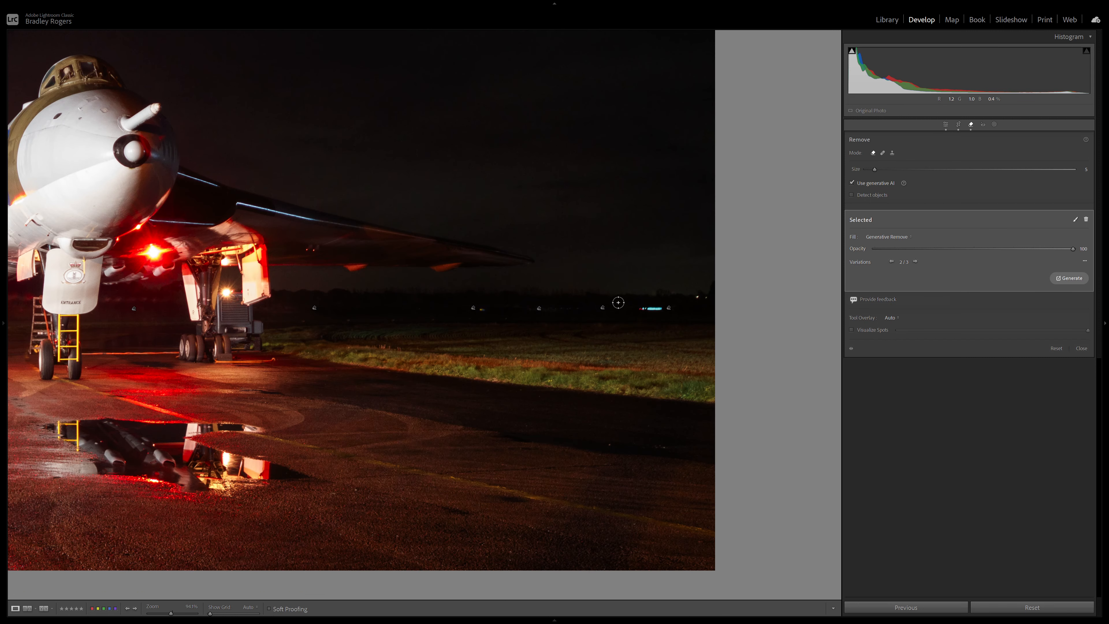
left_click(970, 124)
left_click(971, 125)
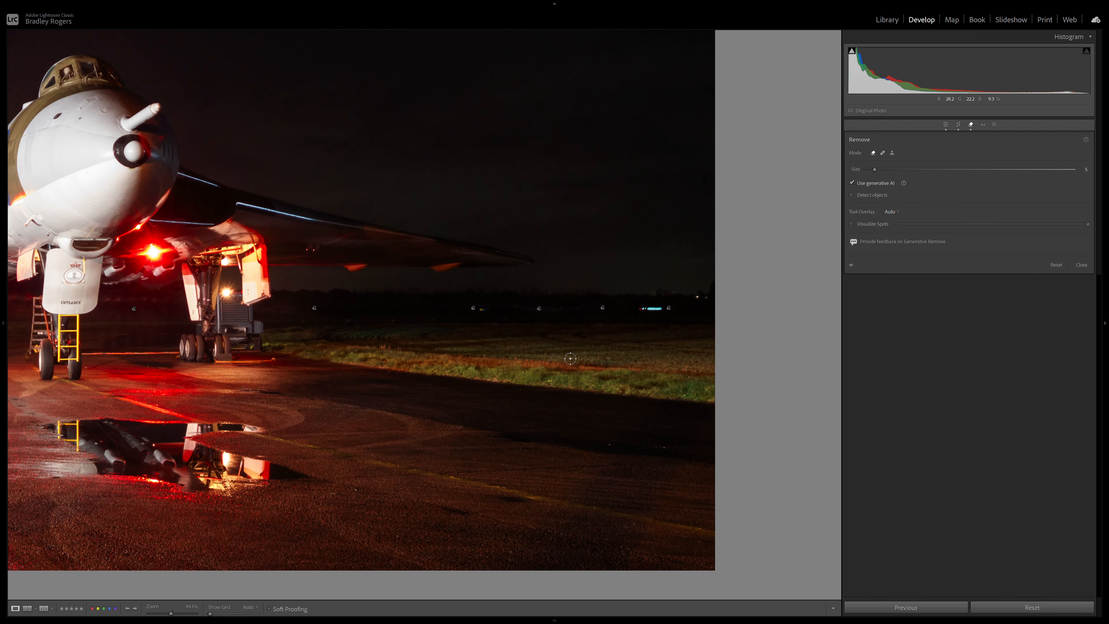
- Turn off generative AI and remove the remaining bright lights on the horizon near and beyond the far wing tip
left_click(860, 186)
scroll(627, 316, "up", 3)
scroll(600, 309, "up", 2)
left_click(599, 308)
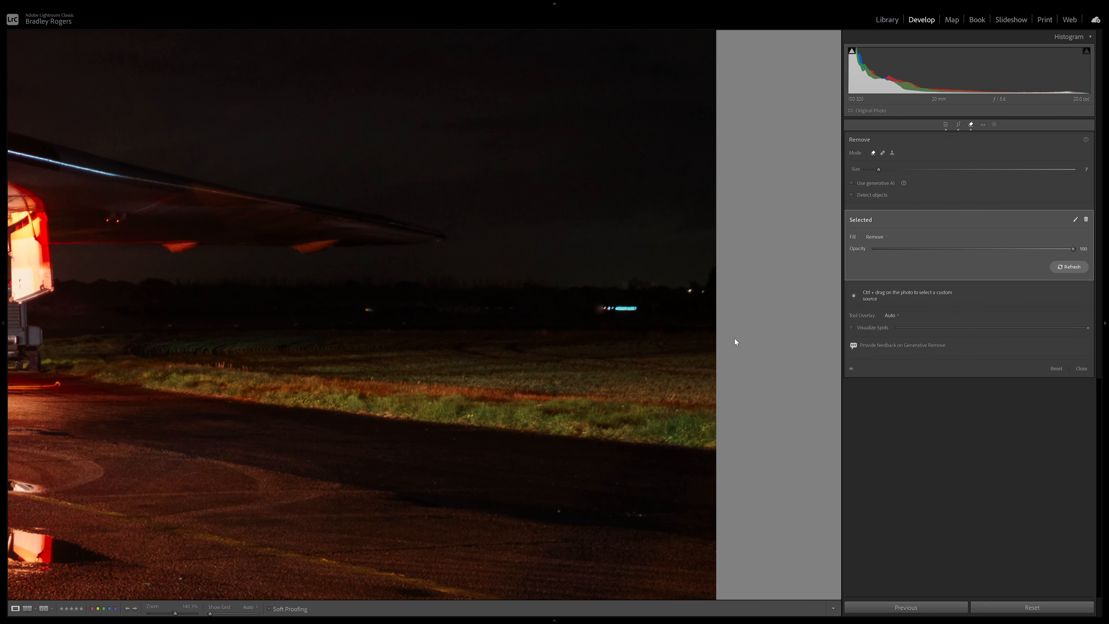
left_click_drag(362, 310, 374, 310)
- Inspect the horizon from the far wing across to the near wing tip and around the near main gear for leftover lights
left_click_drag(651, 364, 985, 357)
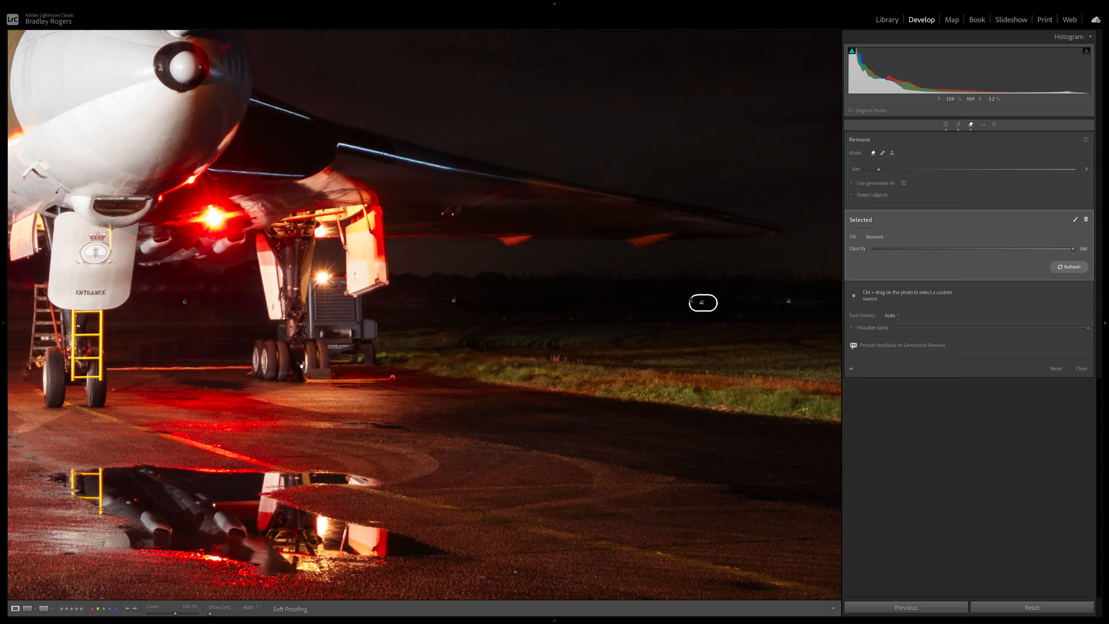
left_click_drag(415, 355, 620, 355)
mouse_move(332, 349)
left_mouse_down()
mouse_move(709, 359)
mouse_move(503, 348)
left_mouse_up()
scroll(574, 313, "up", 2)
left_click(573, 309)
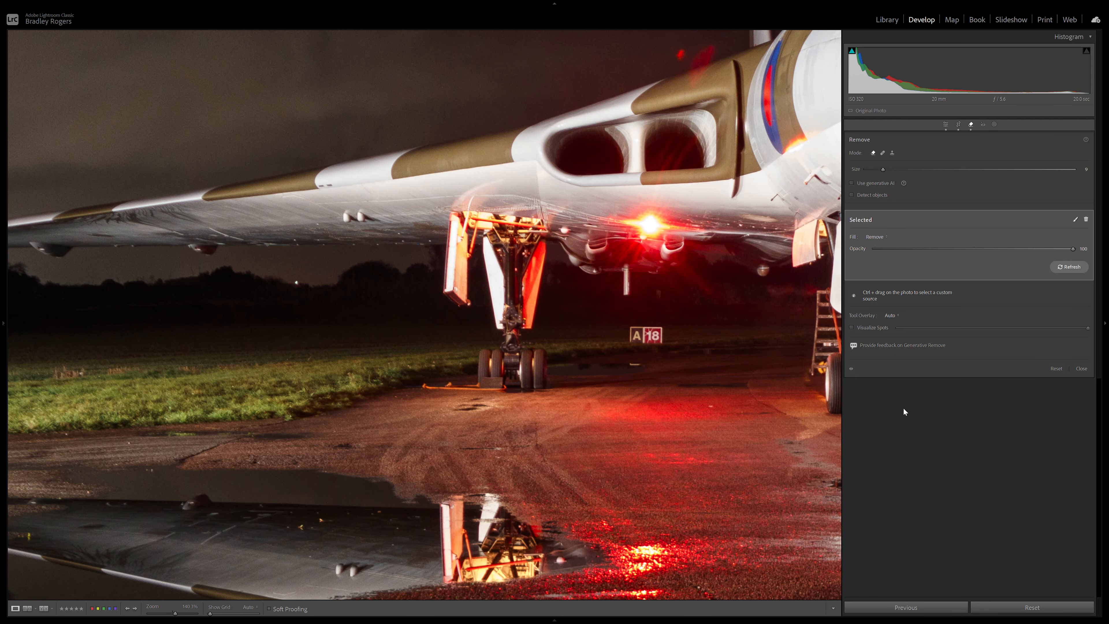
left_click_drag(274, 309, 476, 317)
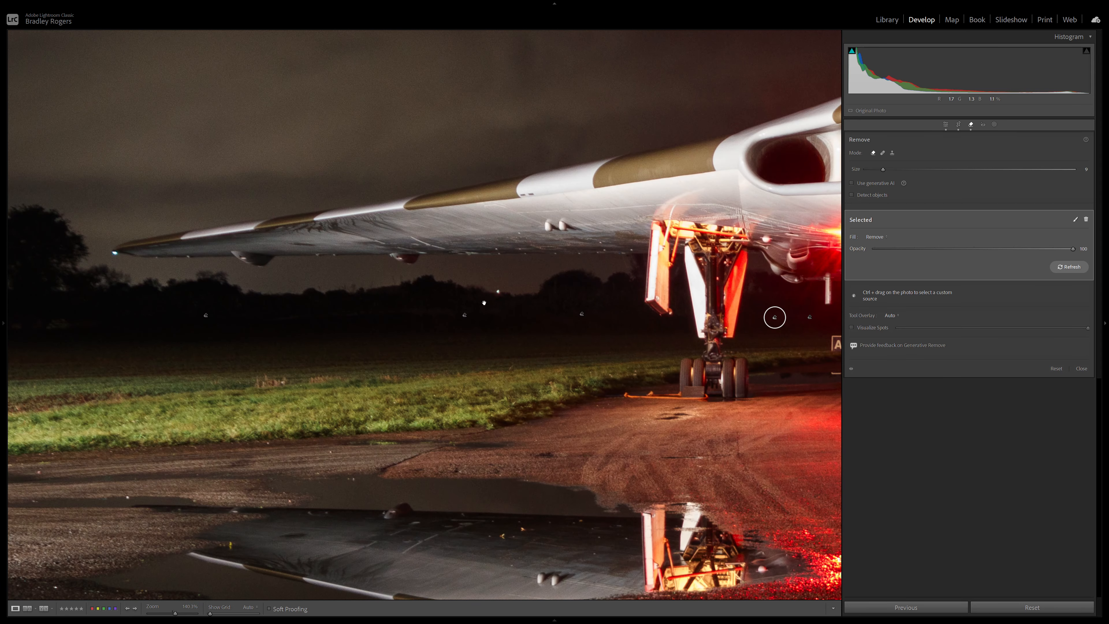
scroll(493, 291, "down", 2)
mouse_move(302, 338)
left_mouse_down()
mouse_move(563, 340)
mouse_move(13, 282)
left_mouse_up()
left_click_drag(754, 305, 447, 336)
left_click_drag(632, 293, 533, 319)
left_click_drag(363, 325, 493, 297)
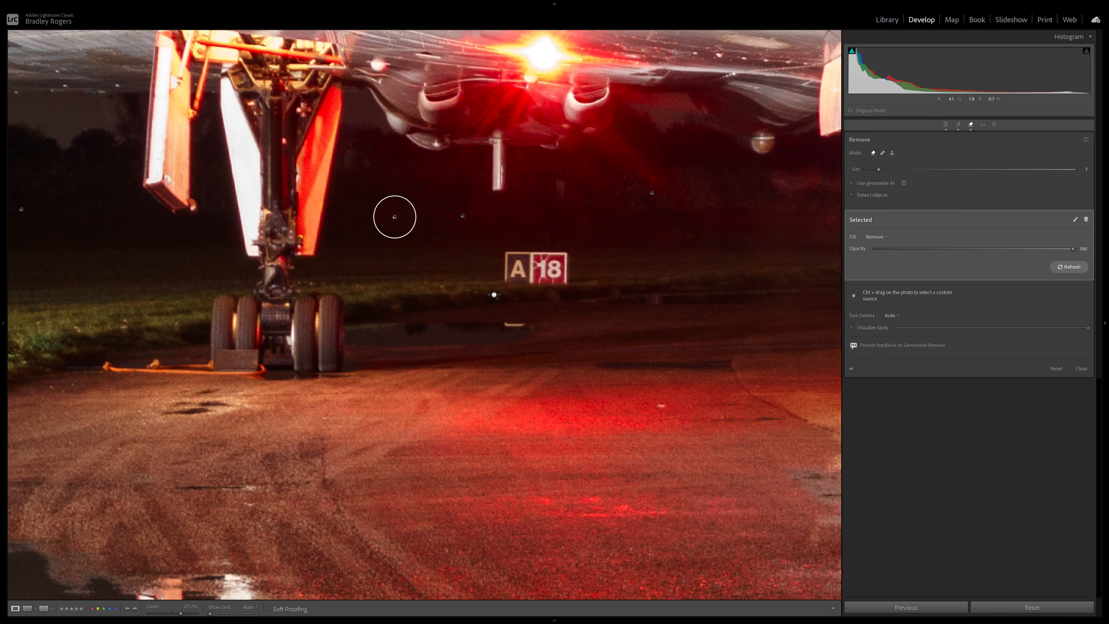
- Remove the A 18 sign, its leftover traces and the pale mark on the puddle below it, and close the Remove tool
mouse_move(508, 249)
left_mouse_down()
mouse_move(505, 286)
mouse_move(563, 279)
mouse_move(571, 266)
mouse_move(509, 252)
mouse_move(515, 272)
mouse_move(566, 272)
mouse_move(531, 264)
left_mouse_up()
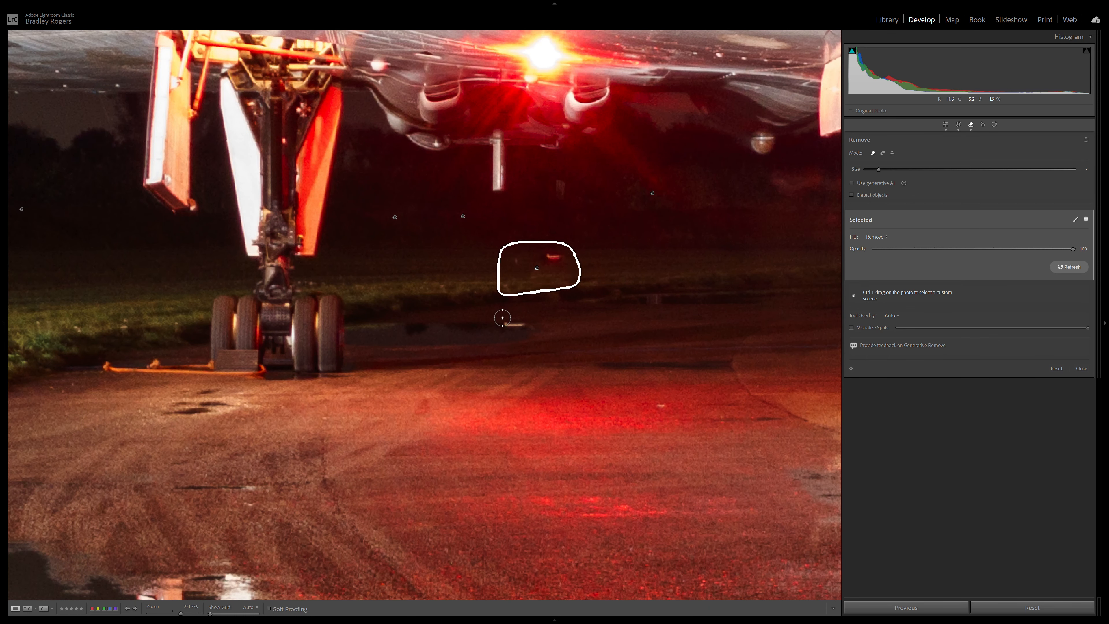
scroll(504, 323, "down", 3)
left_click_drag(504, 322, 527, 325)
scroll(562, 259, "up", 5)
left_click_drag(562, 259, 535, 261)
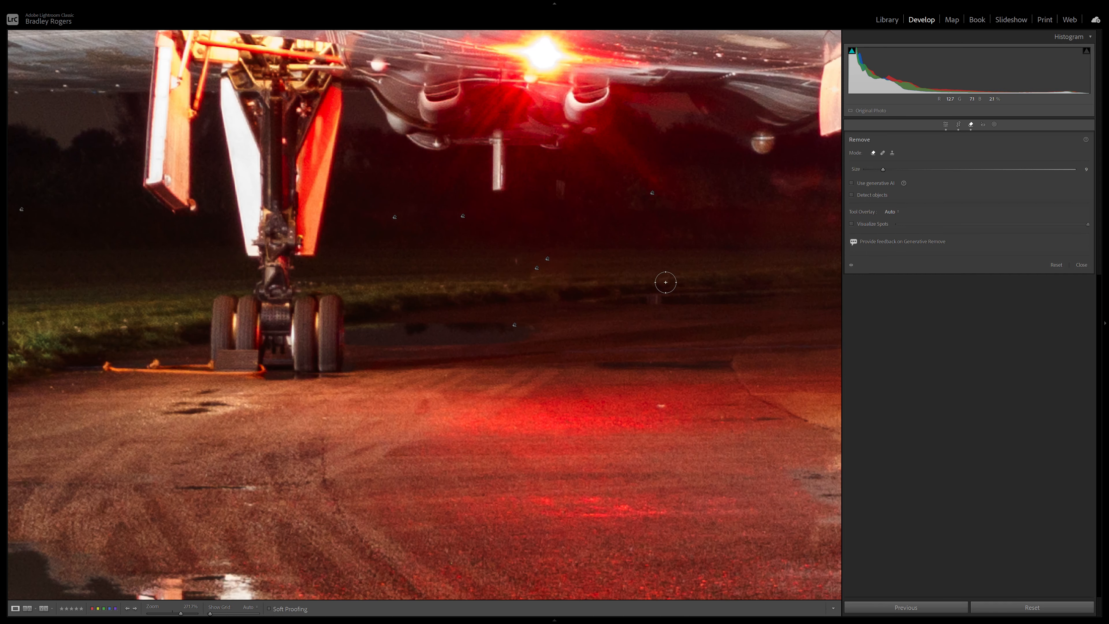
left_click_drag(655, 324, 586, 333)
mouse_move(676, 343)
left_mouse_down()
mouse_move(662, 326)
mouse_move(673, 326)
left_mouse_up()
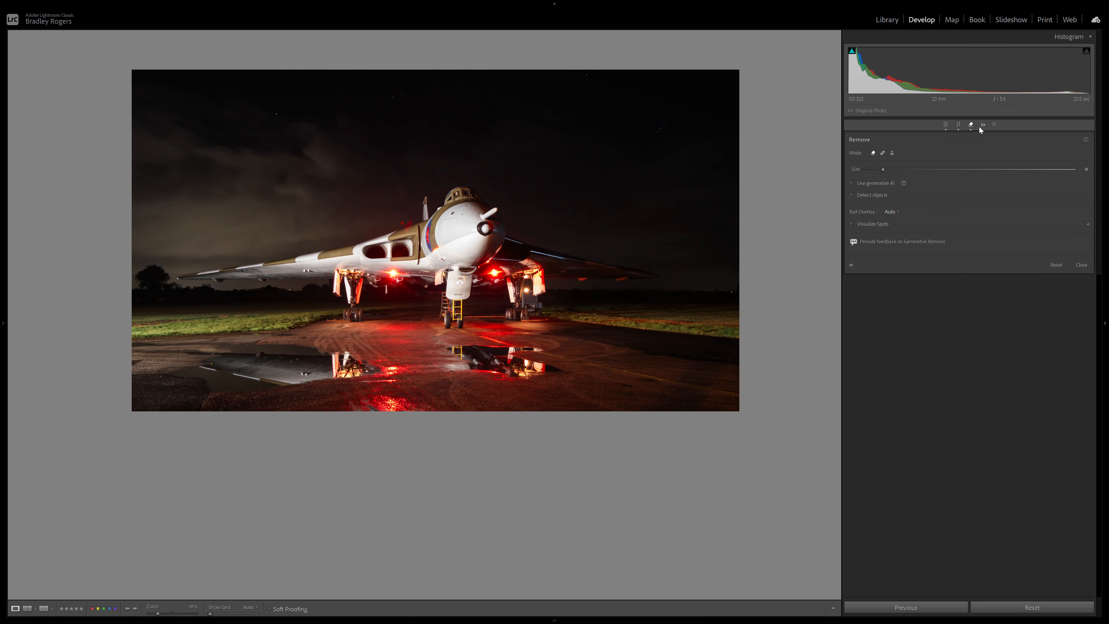
left_click(971, 124)
left_click(590, 297)
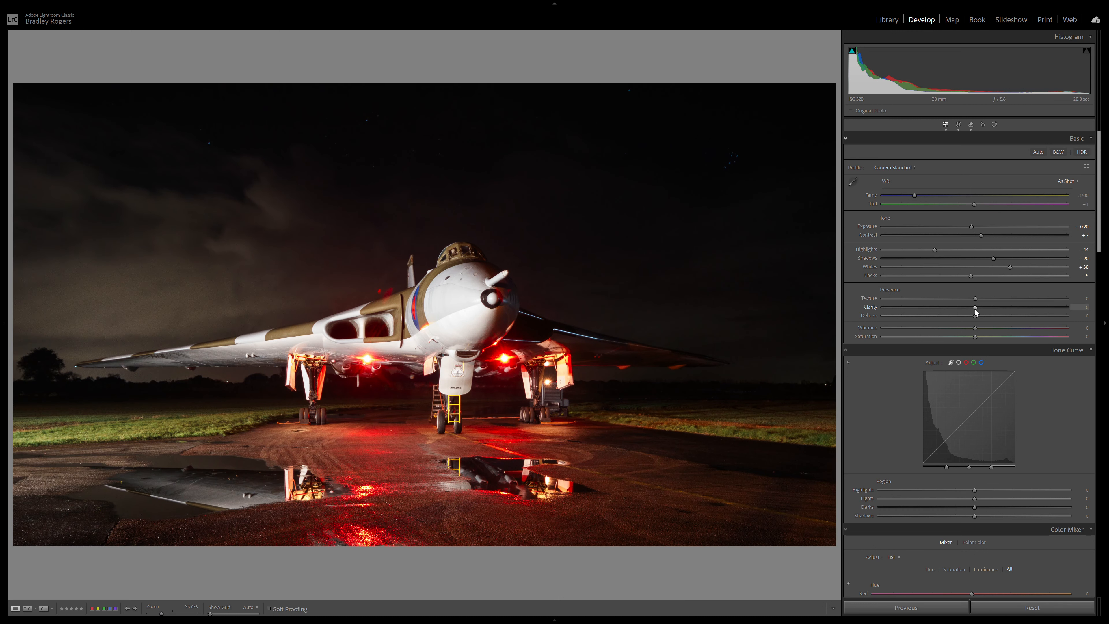
- Set Clarity to +25 and Texture to +5 for the whole photo
mouse_move(976, 309)
left_mouse_down()
mouse_move(995, 309)
mouse_move(978, 309)
left_mouse_up()
mouse_move(977, 306)
left_mouse_down()
mouse_move(1021, 313)
mouse_move(997, 315)
left_mouse_up()
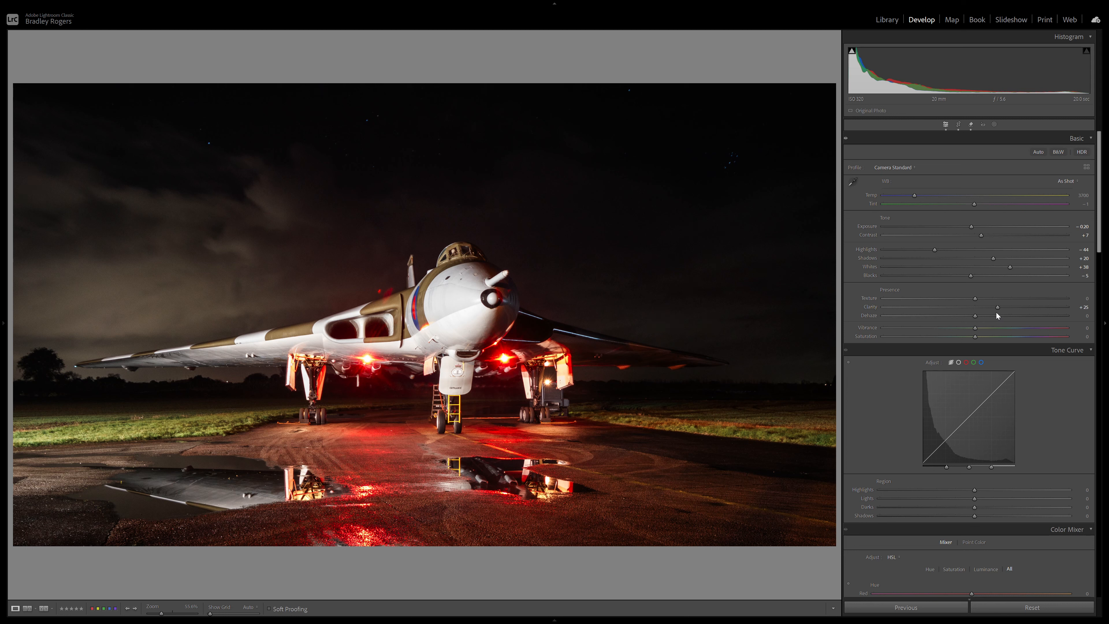
left_click_drag(983, 300, 978, 301)
- Cool the white balance to a Temp of 3500 and a Tint of -4
left_click(1079, 196)
key("Down")
key("Down")
key("Down")
left_click(190, 257)
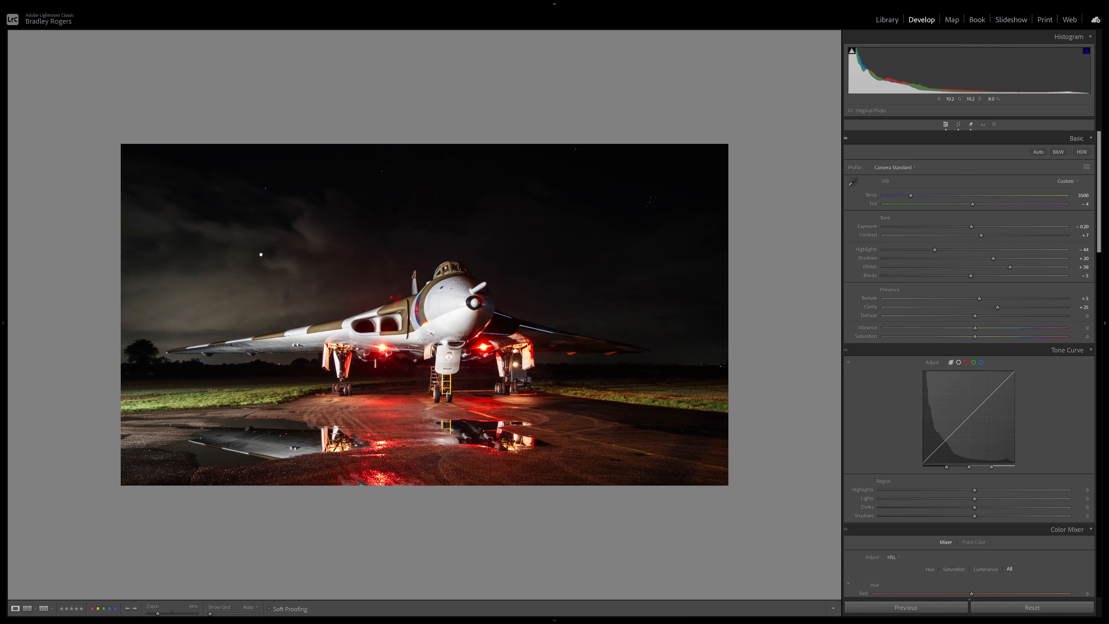
- Examine the whole photo and then the aircraft up close for remaining distractions
left_click(261, 254)
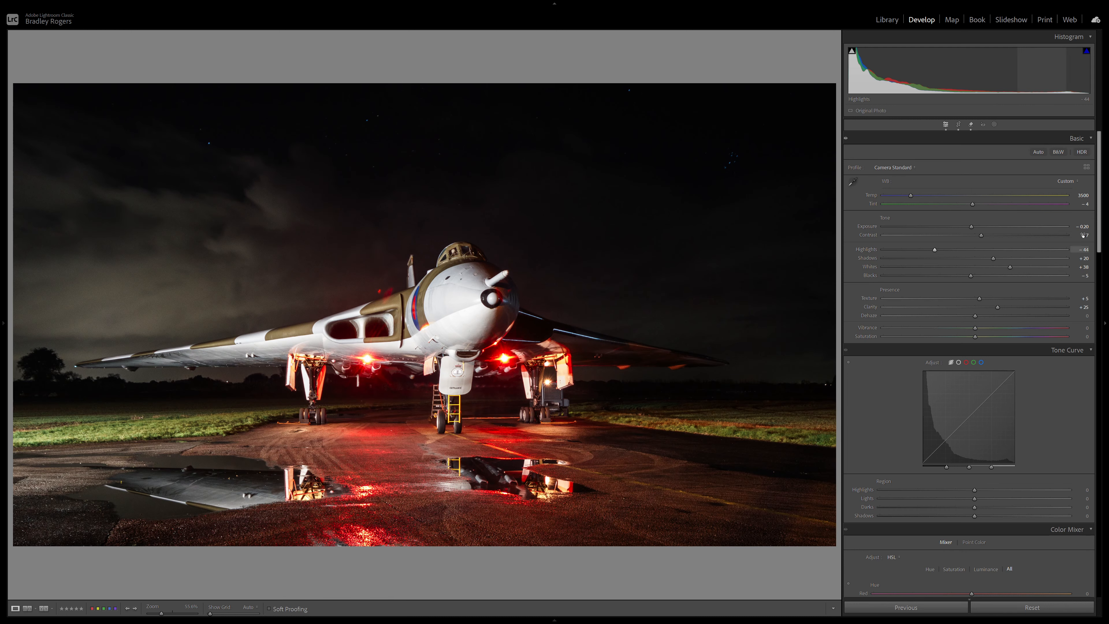
scroll(1100, 239, "down", 1)
left_click(655, 342)
left_click(655, 343)
left_click(606, 357)
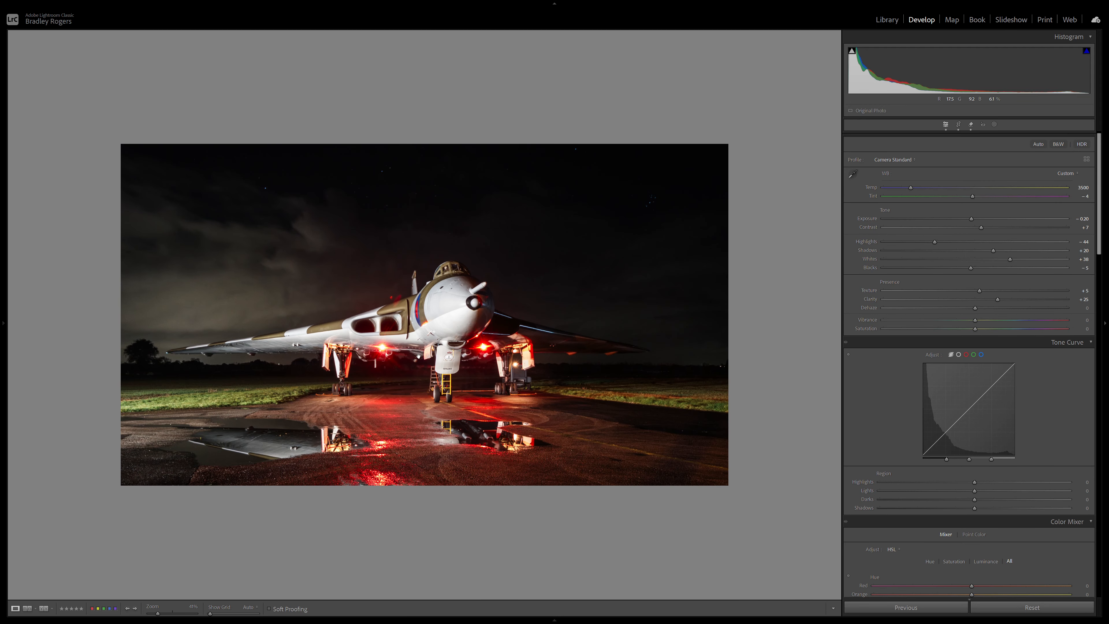
left_click(395, 301)
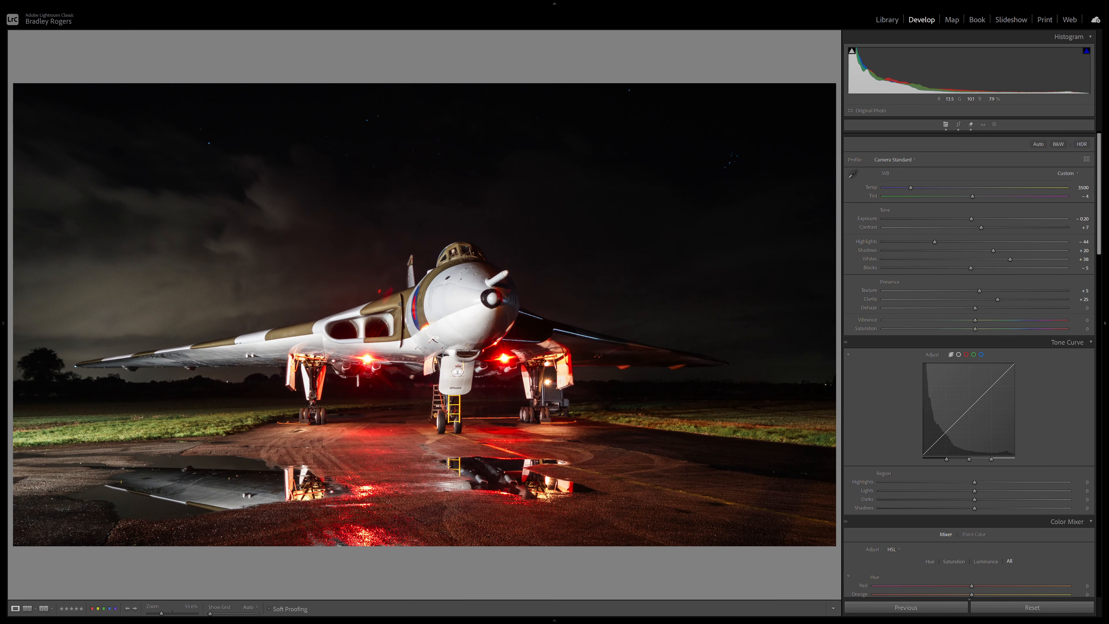
left_click(400, 304)
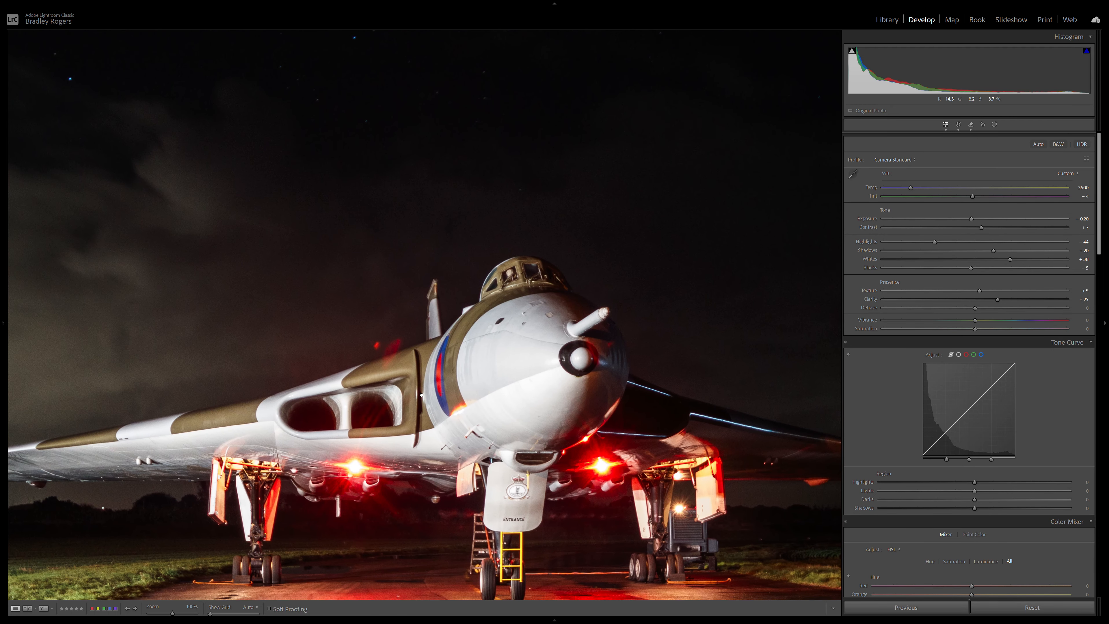
left_click_drag(422, 395, 446, 354)
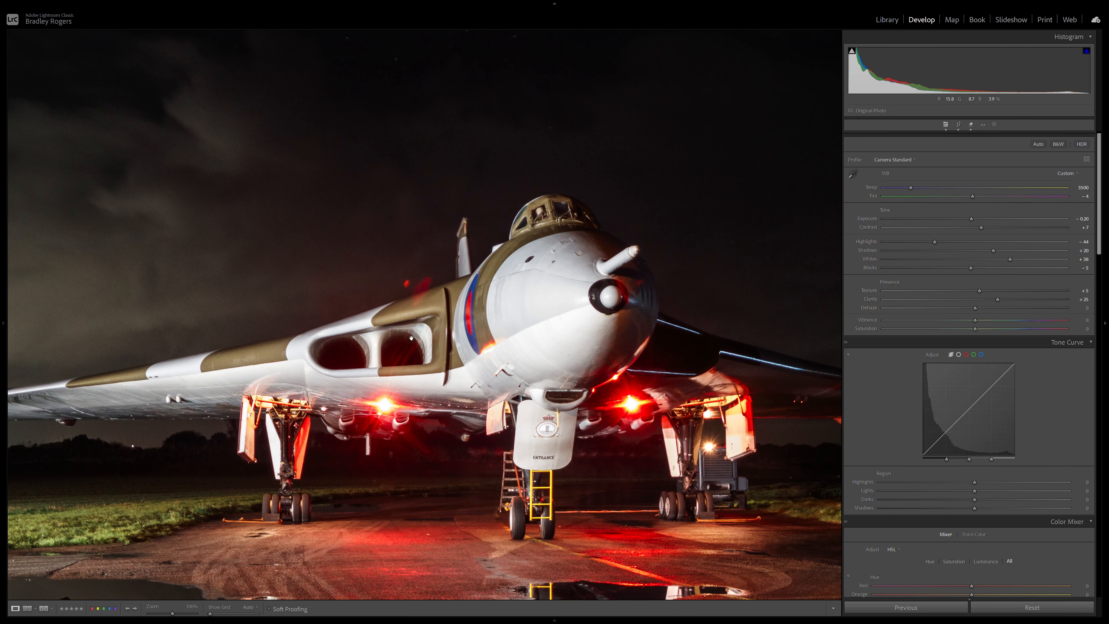
- Remove the red lens flare spots above the near wing root with generative AI, and close the Remove tool
left_click(971, 124)
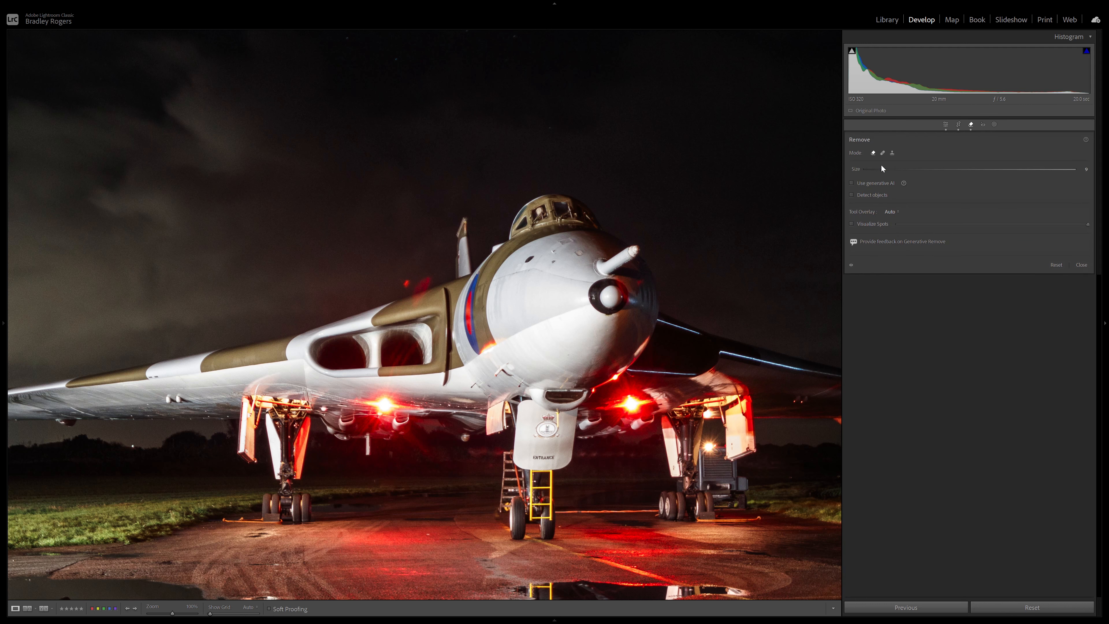
left_click(862, 184)
key("bracketleft")
mouse_move(405, 282)
left_mouse_down()
mouse_move(430, 279)
mouse_move(414, 308)
left_mouse_up()
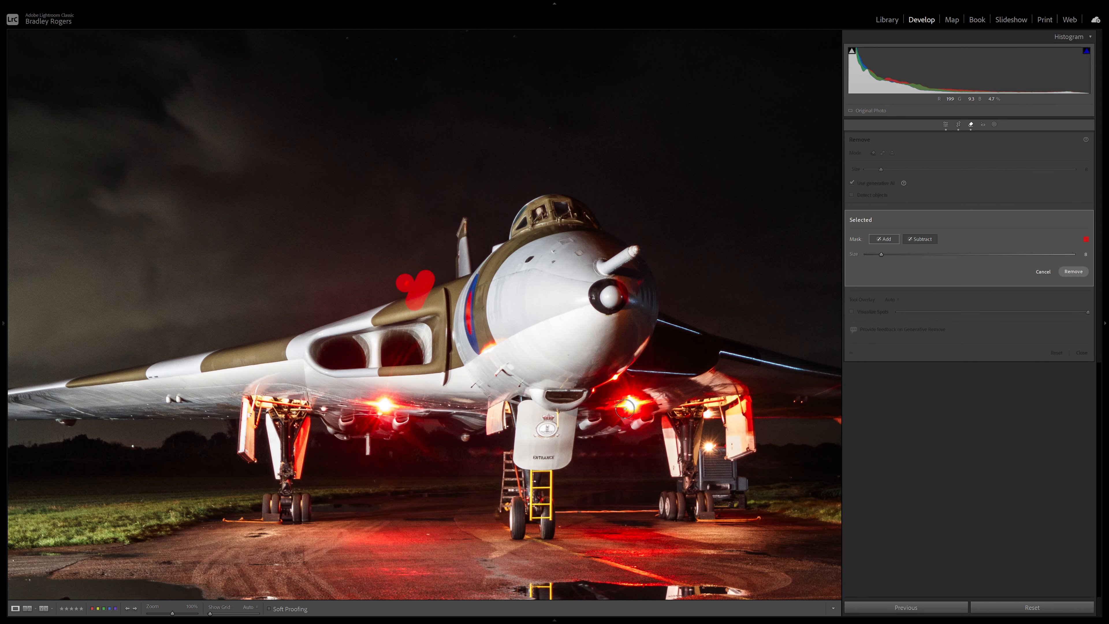
key("Return")
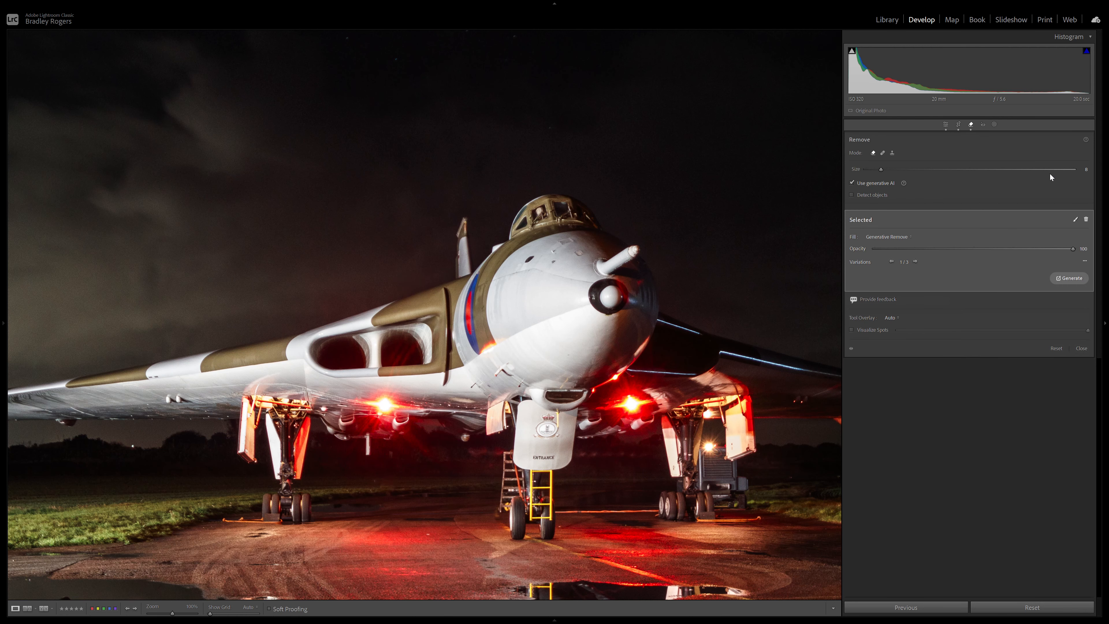
left_click(971, 125)
key("z")
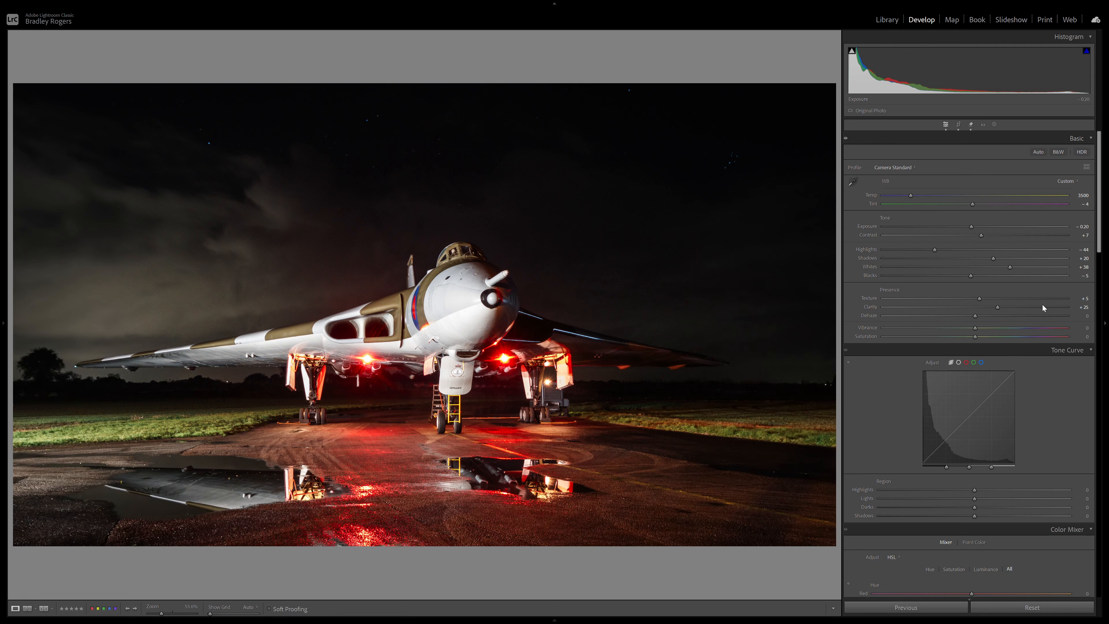
- Set Dehaze to +5 and add a linear gradient mask from below the photo up to the aircraft's wheels
mouse_move(980, 317)
left_mouse_down()
mouse_move(991, 316)
mouse_move(983, 318)
left_mouse_up()
left_click(995, 126)
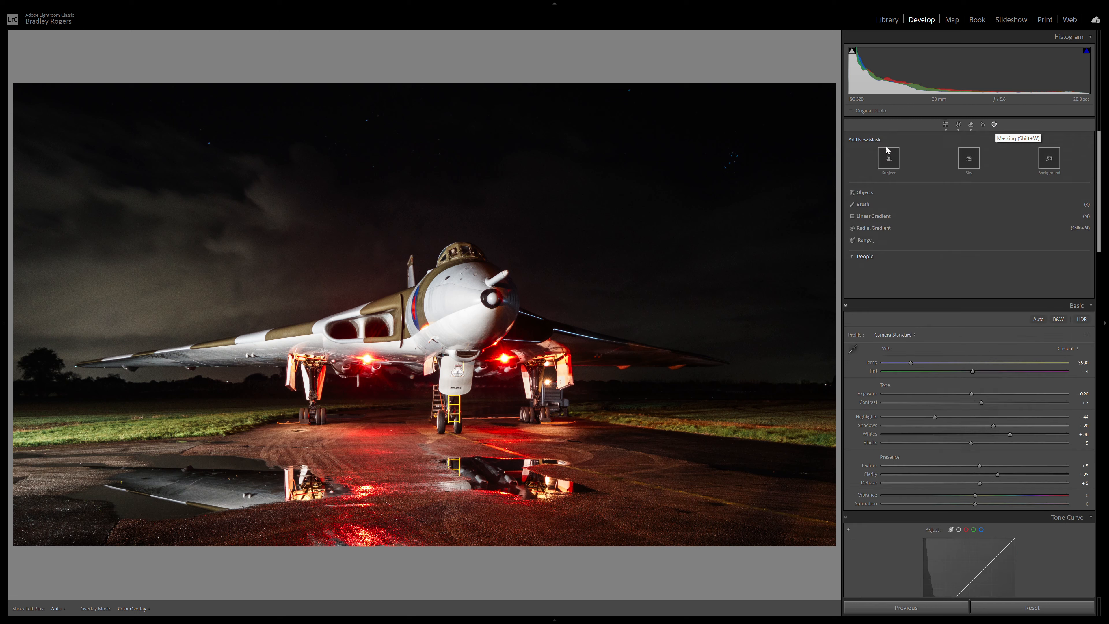
left_click(869, 217)
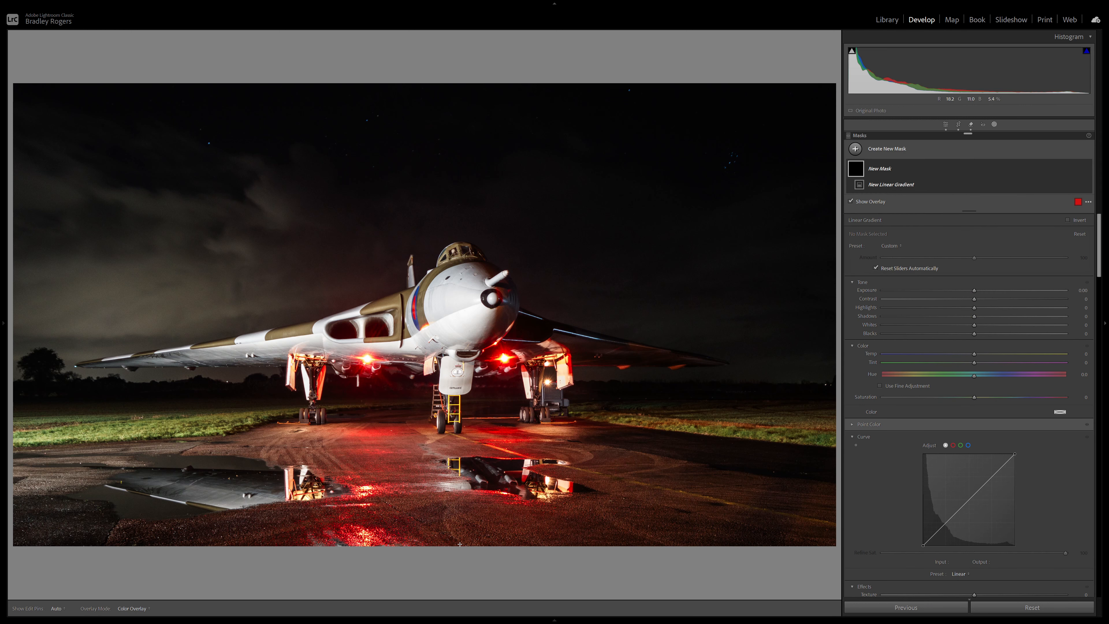
left_click_drag(466, 563, 460, 424)
- Apply the Darken Foreground Tool preset to the gradient mask and hide the mask overlay
left_click(897, 257)
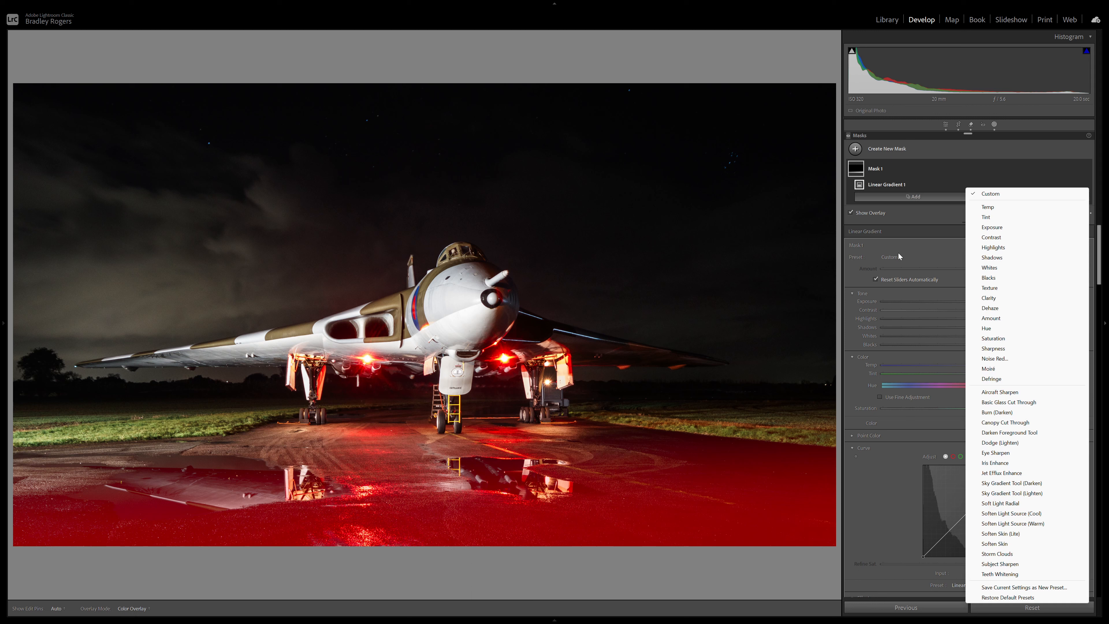
left_click(992, 432)
key("o")
key("F6")
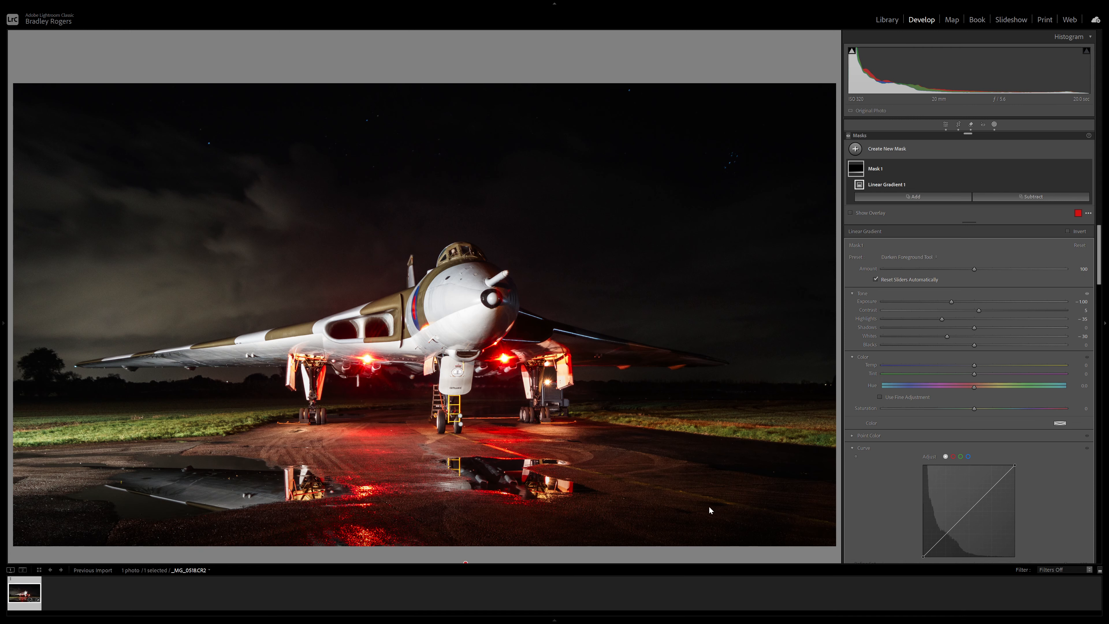
- Tilt the foreground gradient slightly and reposition it to run from just above the photo's lower edge up to the nose wheel
left_click_drag(712, 483, 713, 494)
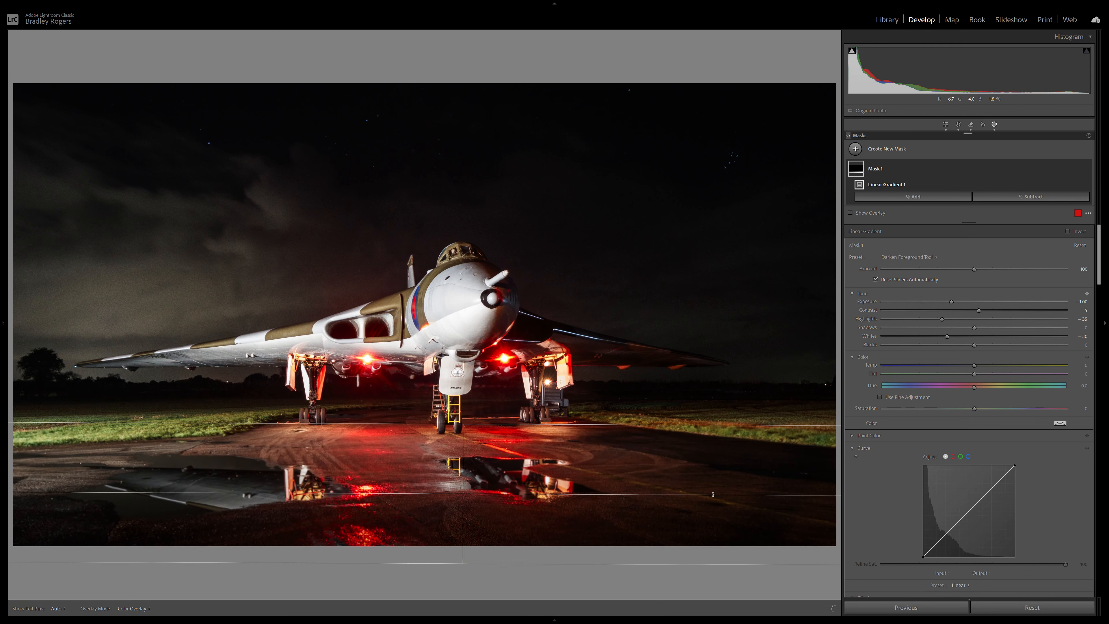
left_click_drag(463, 563, 476, 524)
left_click_drag(589, 474, 594, 472)
left_click_drag(463, 474, 465, 469)
left_click_drag(594, 468, 593, 466)
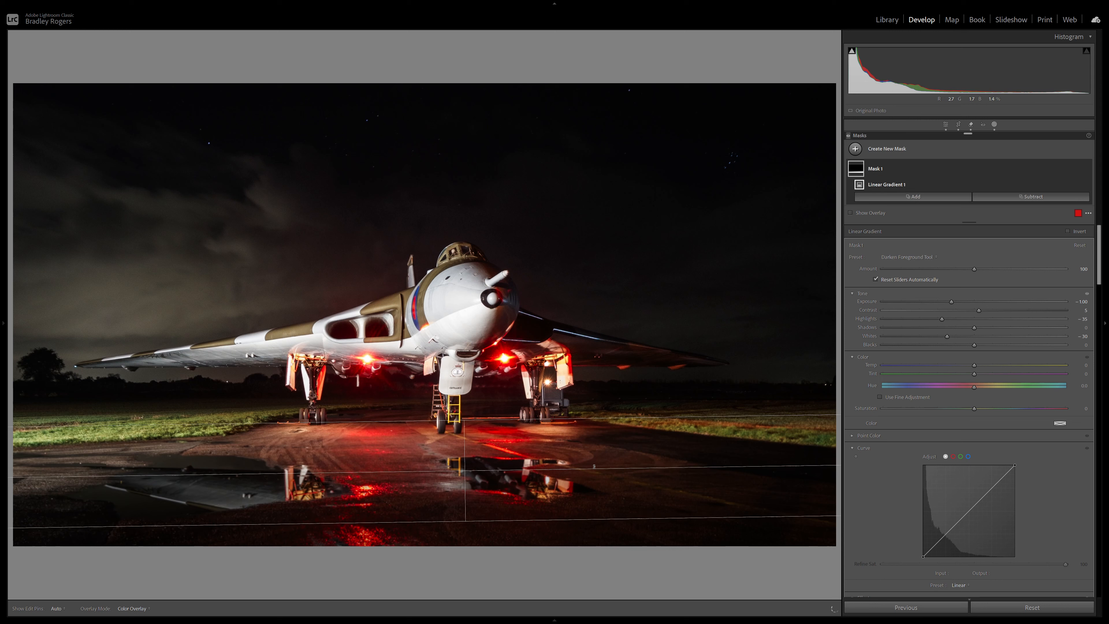
left_click_drag(470, 521, 470, 533)
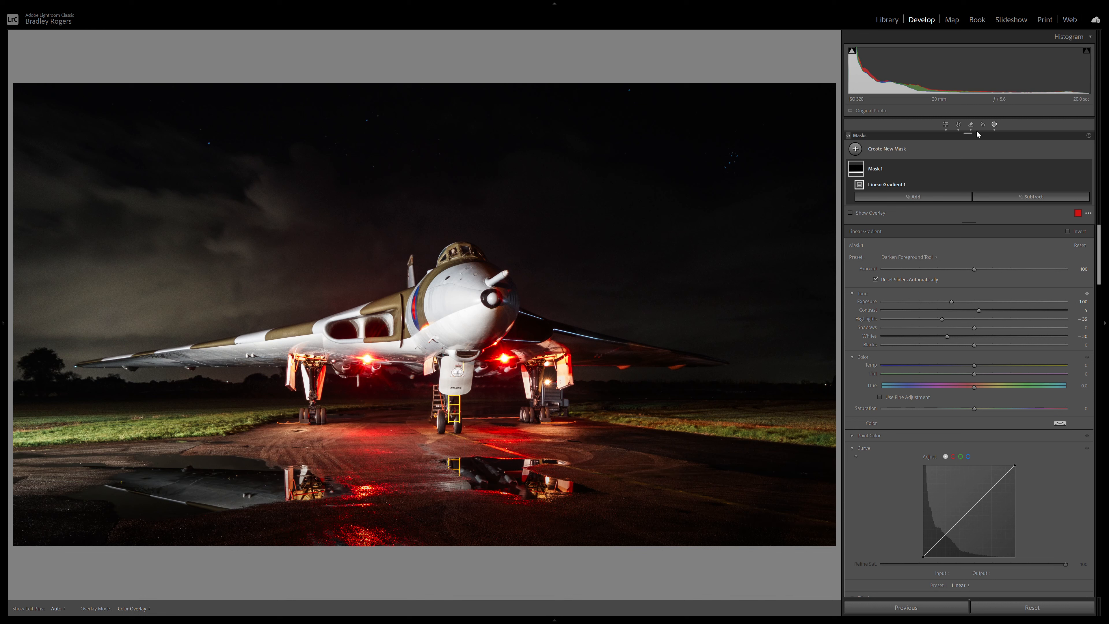
- Reduce the foreground mask's amount to about 60, comparing the photo with and without the mask
left_click(1087, 168)
left_click(1087, 169)
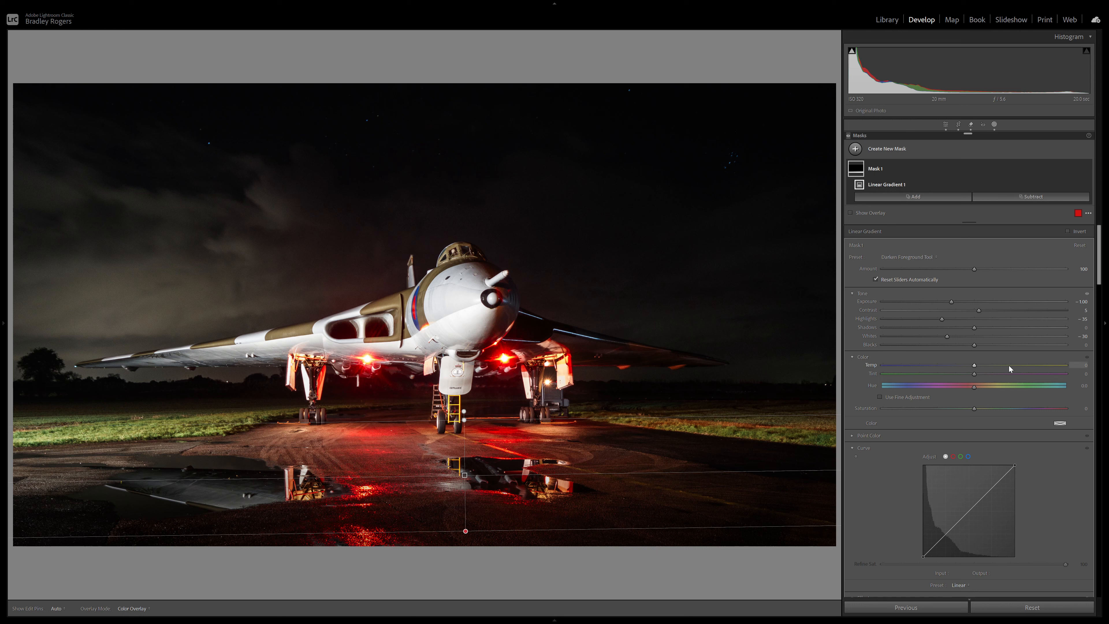
left_click_drag(973, 269, 937, 266)
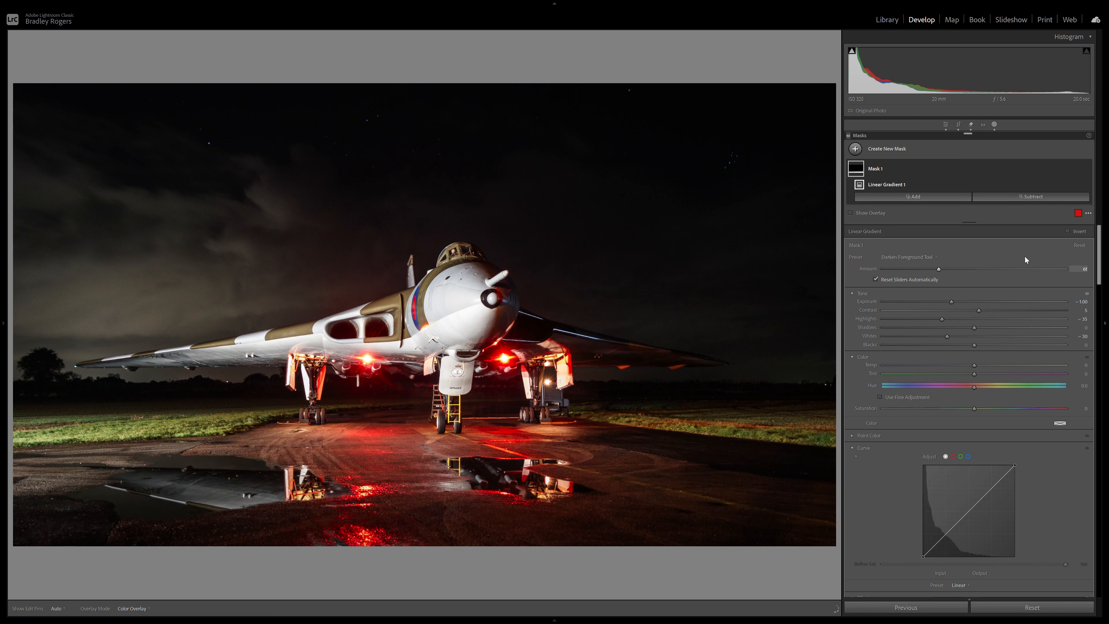
left_click(1088, 169)
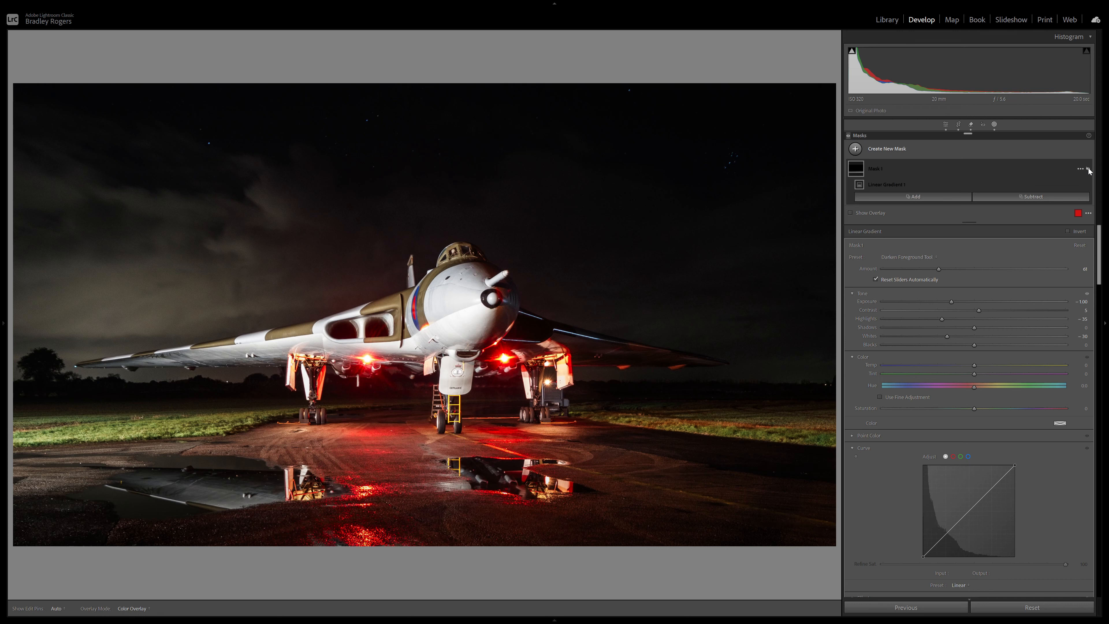
left_click(1088, 169)
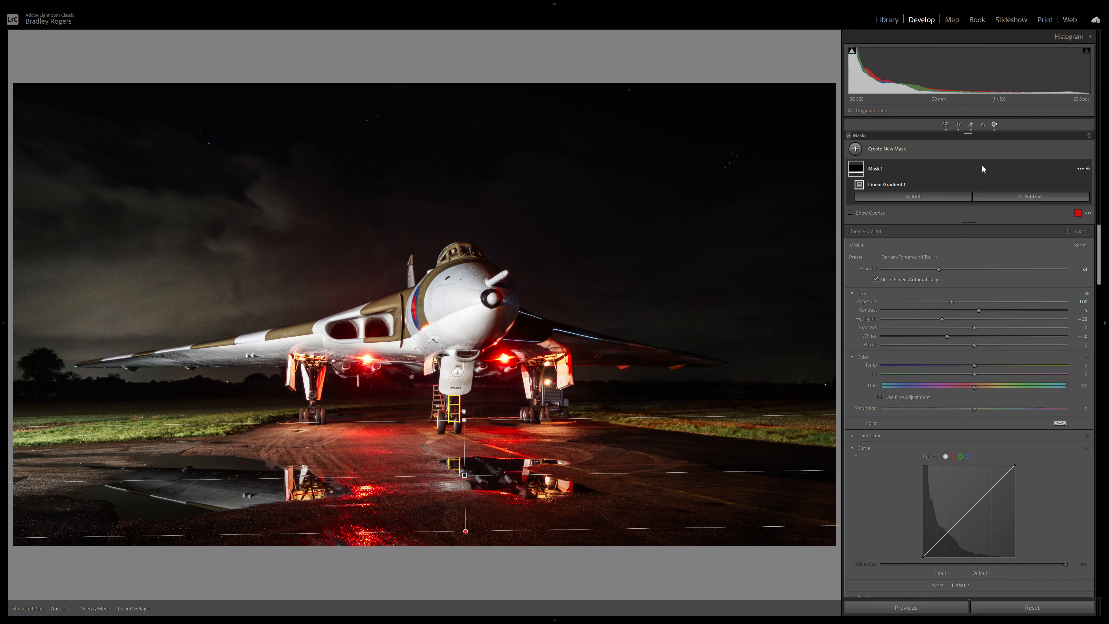
- Create a second mask that selects the sky
left_click(994, 125)
left_click(996, 125)
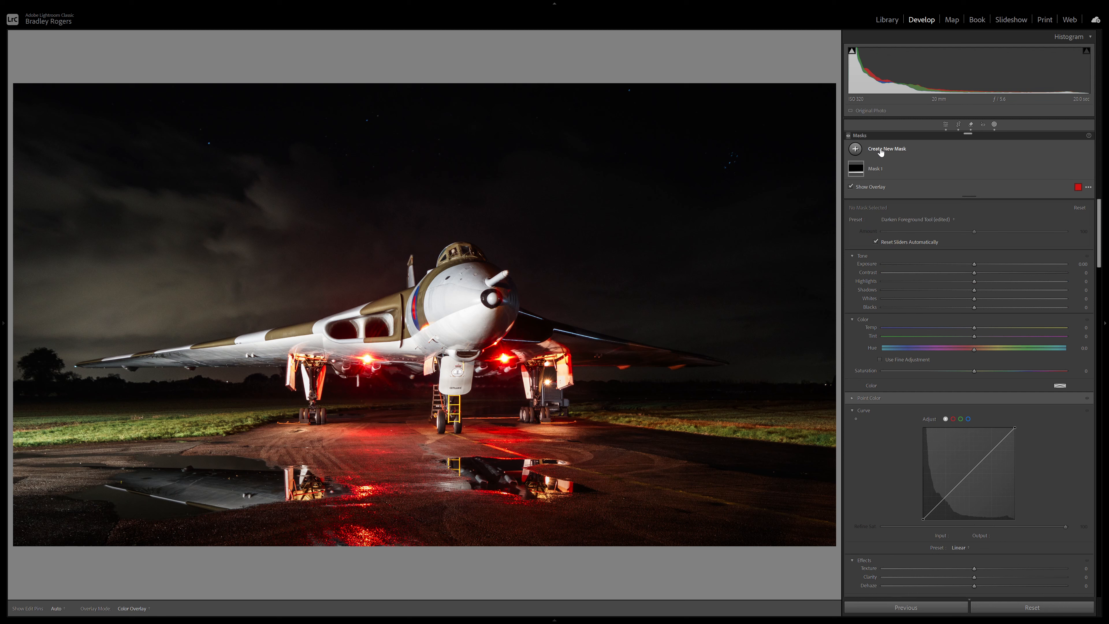
left_click(881, 150)
left_click(955, 177)
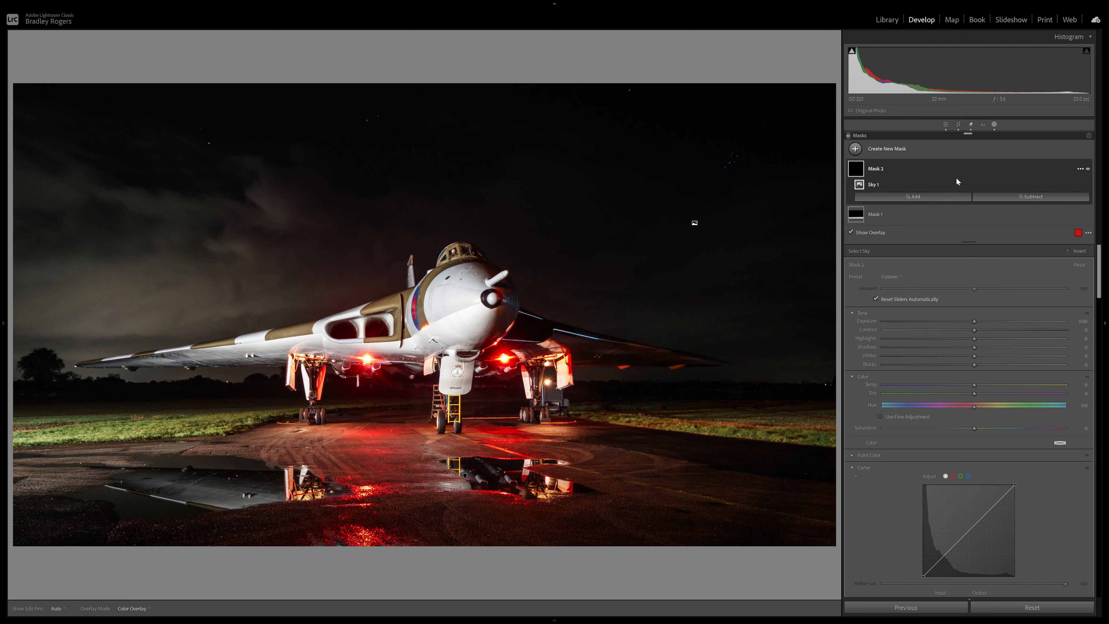
- Subtract the subject from the sky mask and raise the mask's whites to about 85 and clarity to about 19
left_click(1030, 196)
left_click(1024, 214)
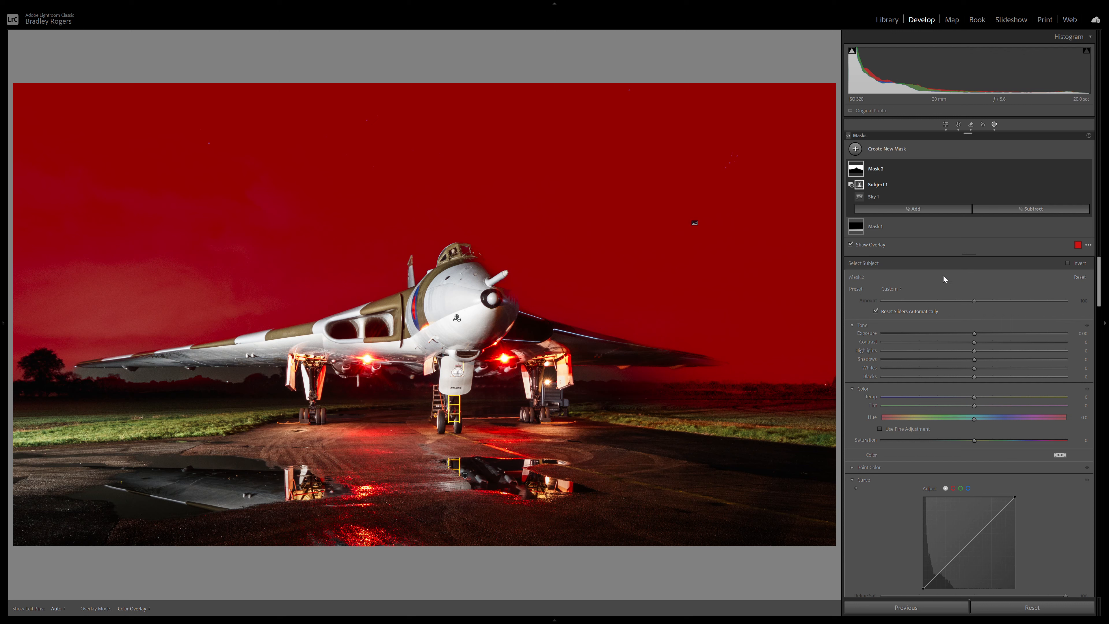
left_click_drag(975, 369, 981, 369)
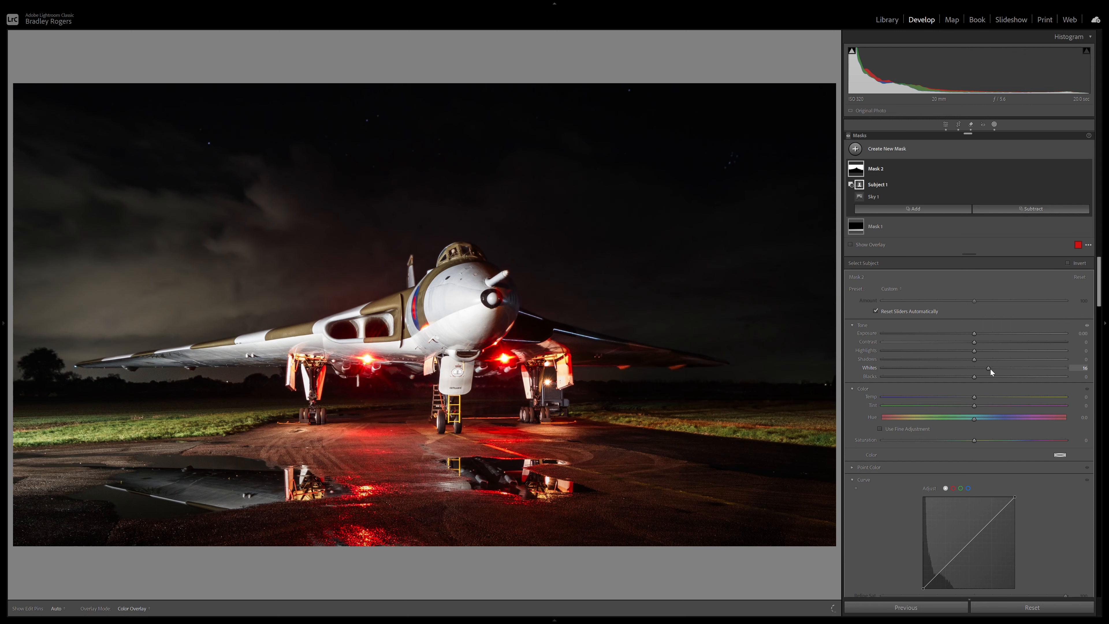
mouse_move(1045, 368)
left_mouse_down()
mouse_move(1079, 370)
mouse_move(1053, 367)
left_mouse_up()
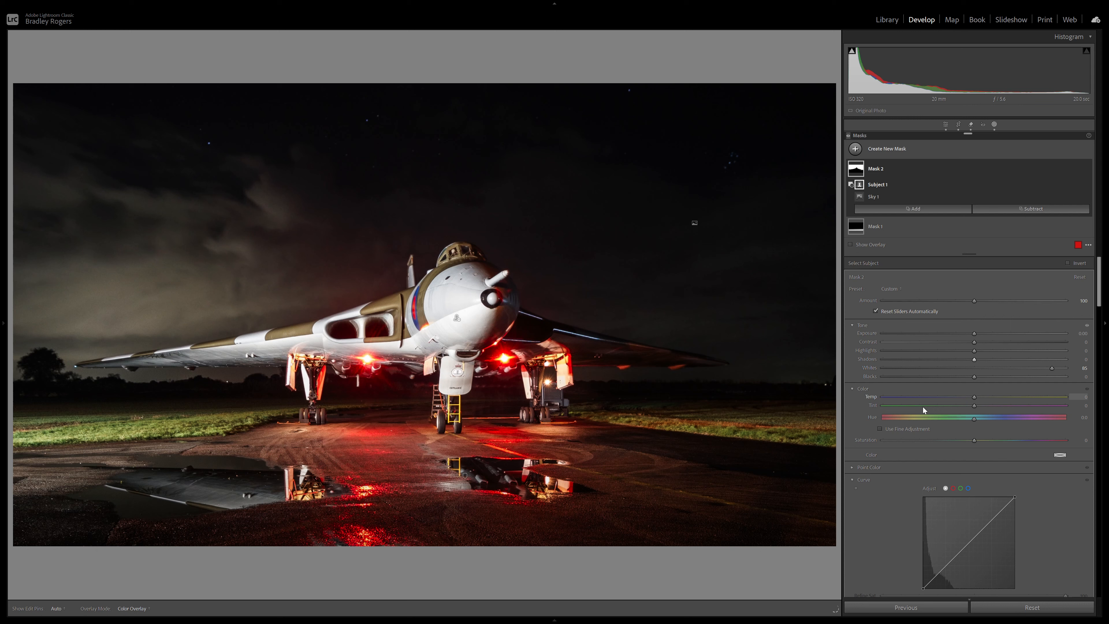
scroll(1002, 407, "down", 5)
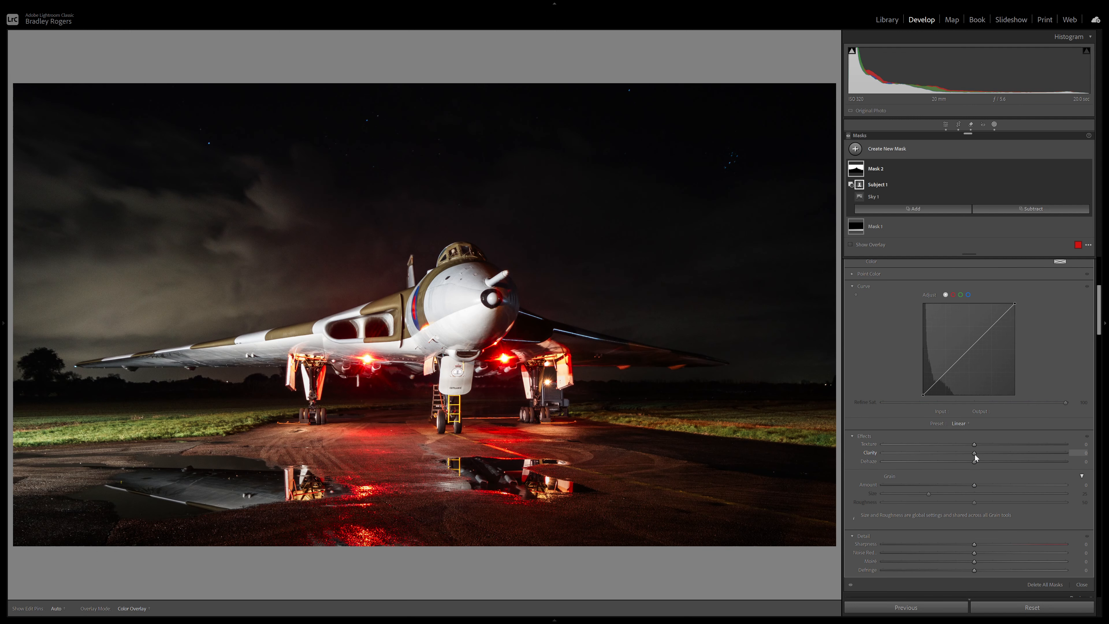
left_click_drag(992, 454, 993, 453)
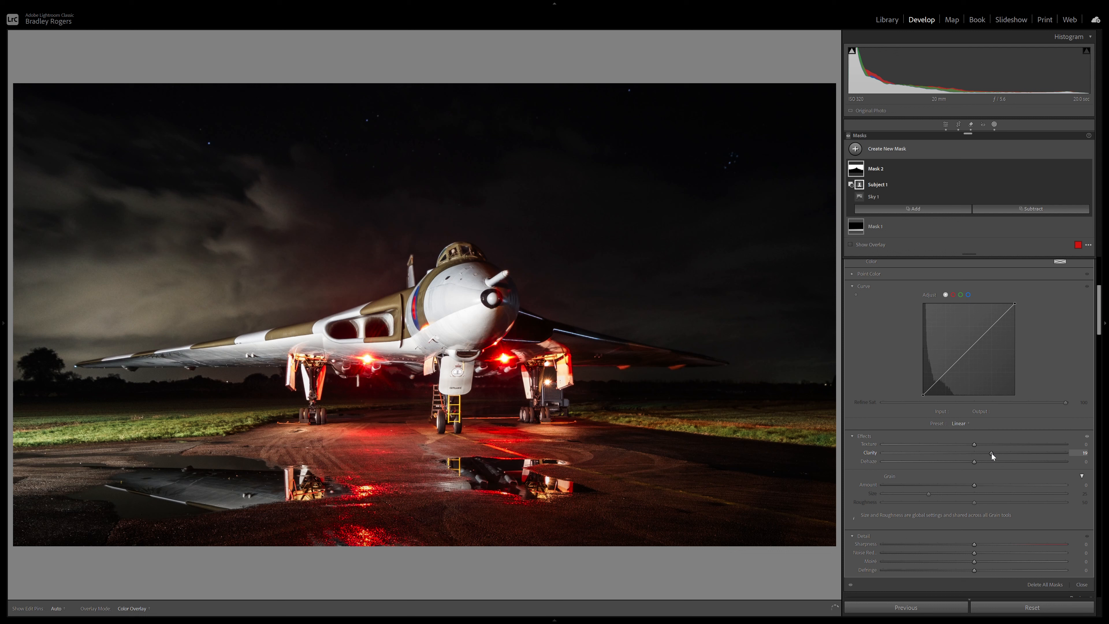
- Set the sky mask's temperature to -7 and tint to 4, and compare the photo with and without the mask
scroll(984, 454, "up", 5)
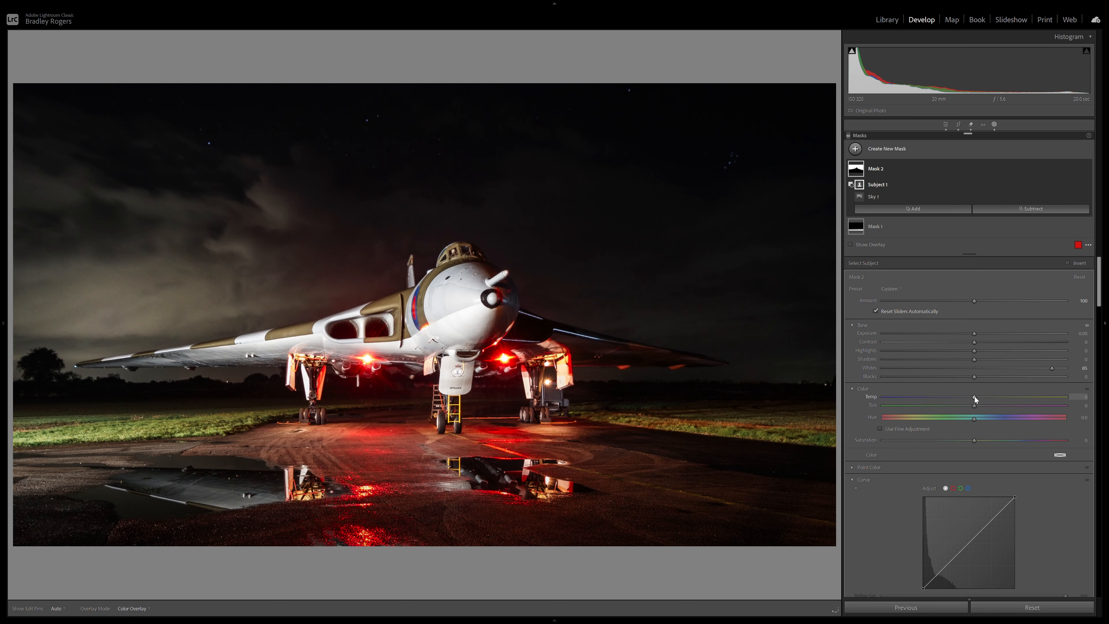
left_click_drag(986, 395, 981, 395)
left_click_drag(973, 397, 972, 396)
left_click_drag(979, 333, 992, 408)
left_click(1088, 169)
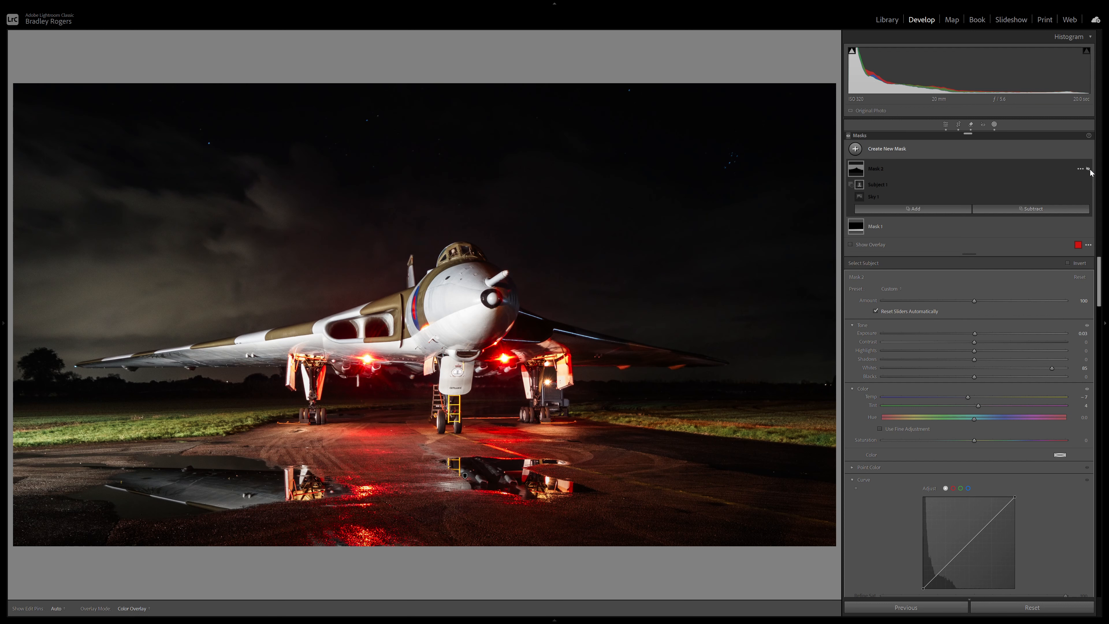
left_click(1089, 170)
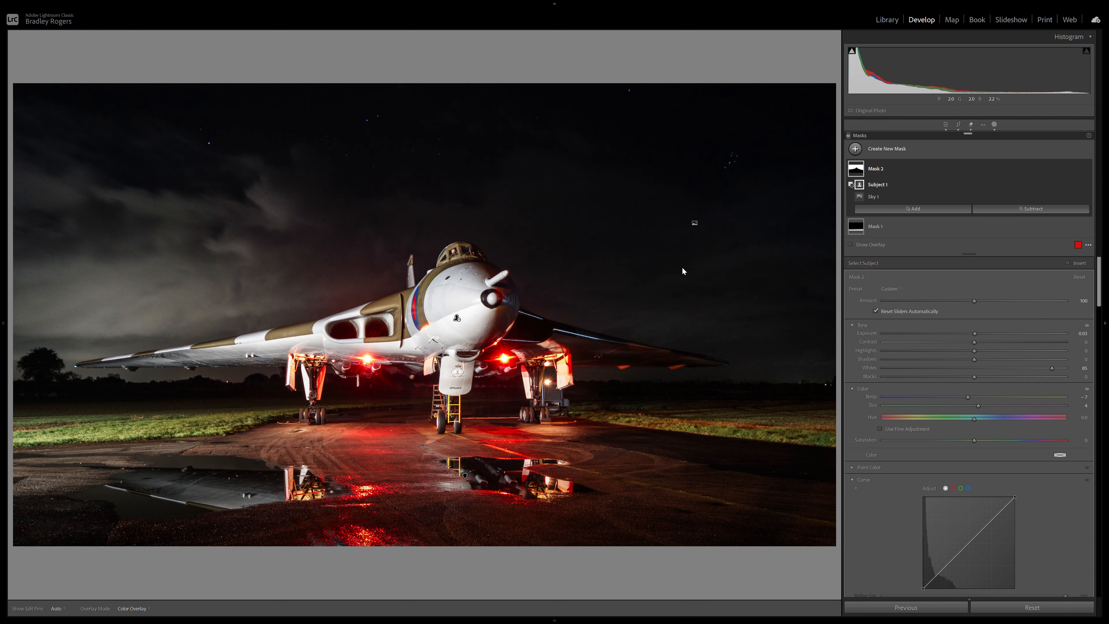
- Zoom in on the landing gear and create a brush mask with exposure about -0.43 and flow about 21
left_click(995, 125)
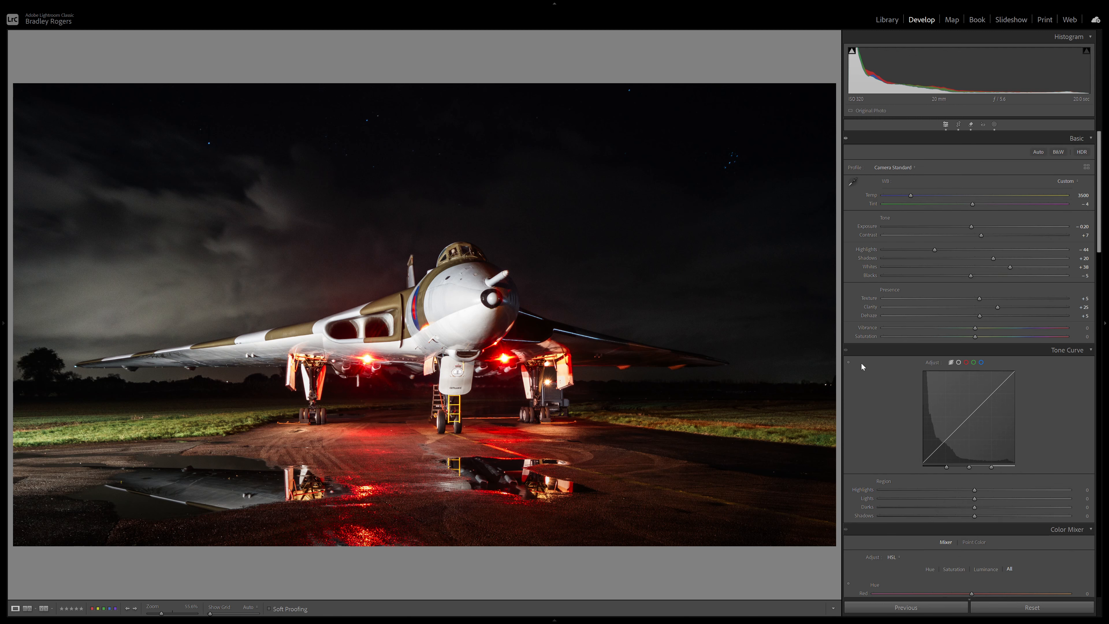
left_click(461, 409)
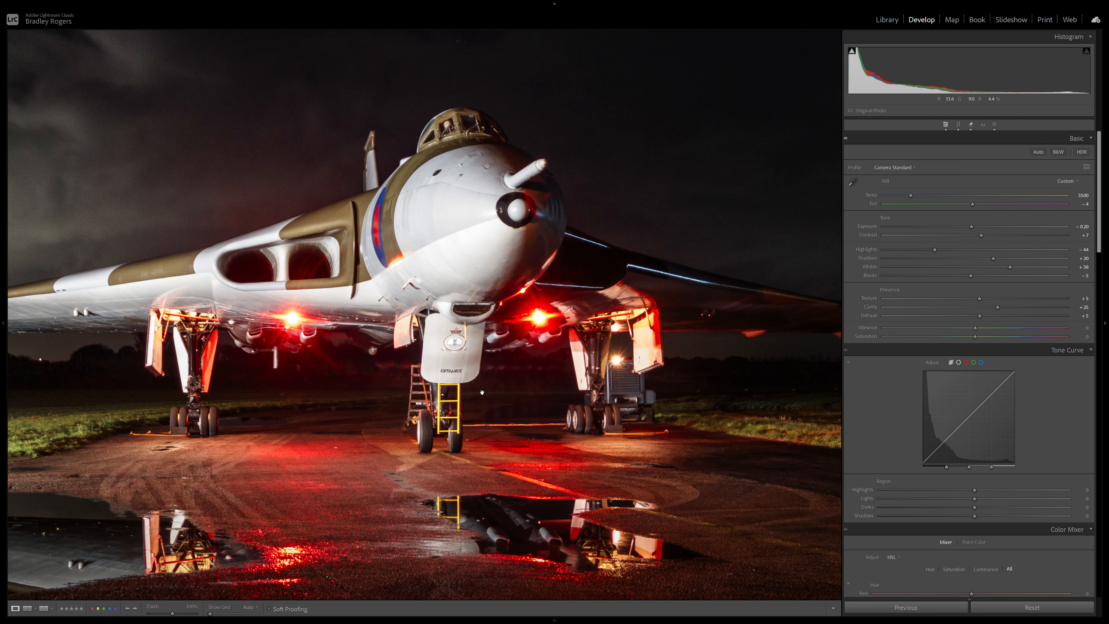
left_click(994, 124)
left_click(880, 151)
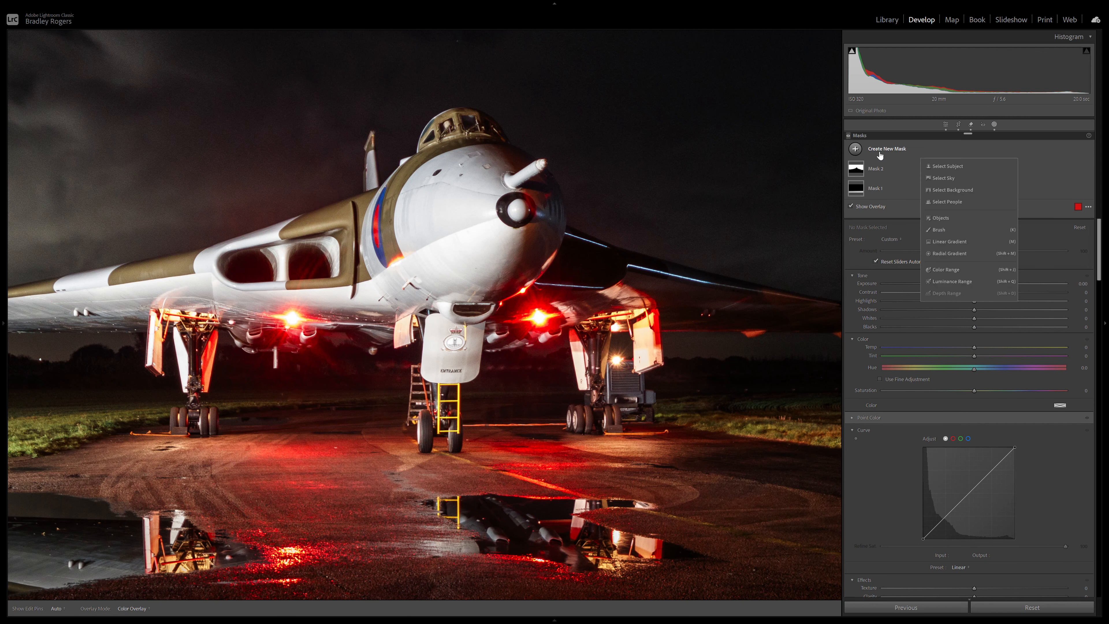
left_click(943, 232)
left_click_drag(968, 383, 947, 386)
mouse_move(967, 288)
left_mouse_down()
mouse_move(992, 297)
mouse_move(919, 296)
left_mouse_up()
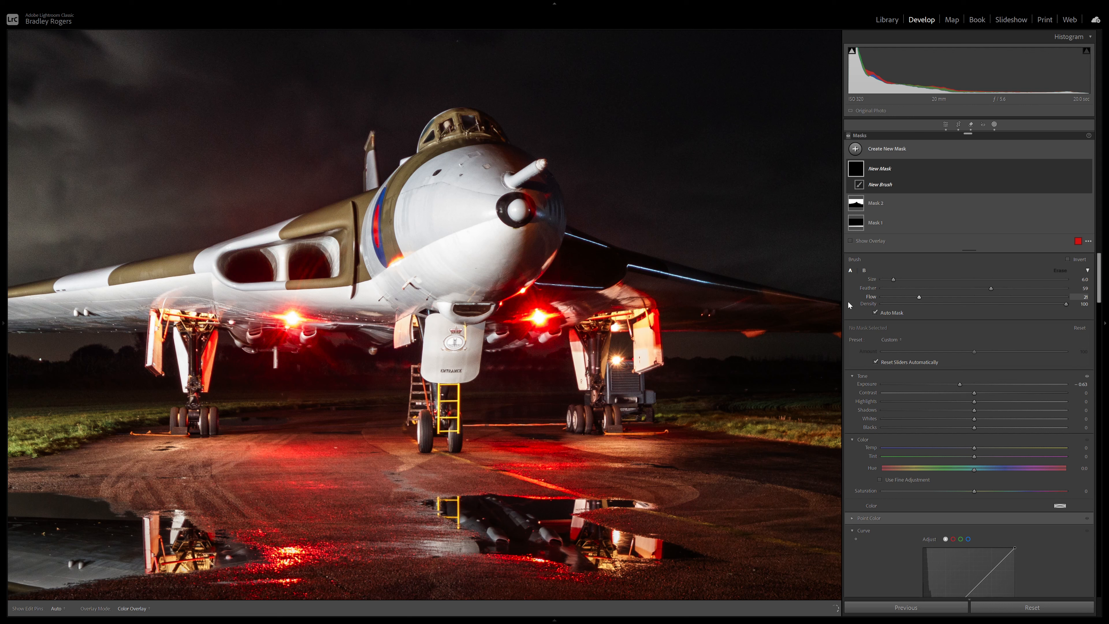
- Brush over the background just beside the nose wheel door, lower the brush mask's exposure to about -0.9, and check the result
scroll(491, 384, "down", 2)
mouse_move(494, 384)
left_mouse_down()
mouse_move(543, 378)
mouse_move(533, 370)
mouse_move(540, 387)
mouse_move(545, 375)
mouse_move(504, 373)
mouse_move(529, 374)
mouse_move(475, 407)
mouse_move(517, 414)
mouse_move(553, 371)
mouse_move(500, 369)
mouse_move(532, 366)
mouse_move(483, 389)
mouse_move(486, 415)
mouse_move(542, 400)
mouse_move(549, 379)
mouse_move(556, 387)
mouse_move(474, 401)
mouse_move(488, 371)
left_mouse_up()
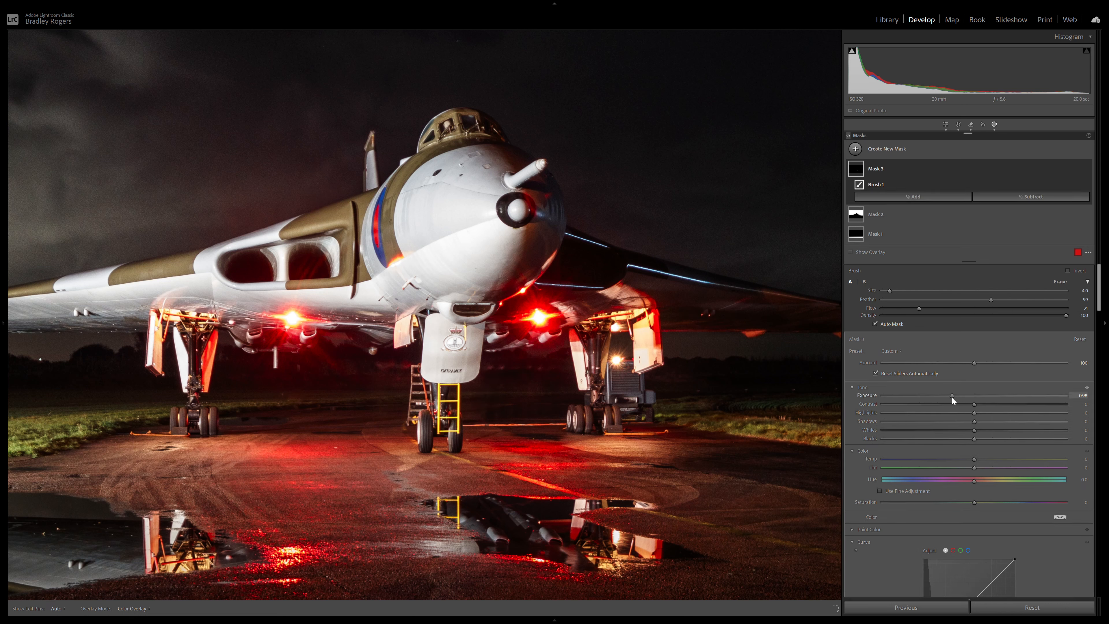
scroll(518, 386, "up", 3)
key("h")
key("h")
key("h")
key("h")
- Remove the faint distractions in the dark background between the nose wheel and the rear landing gear, with generative AI turned off
left_click(994, 125)
left_click(970, 126)
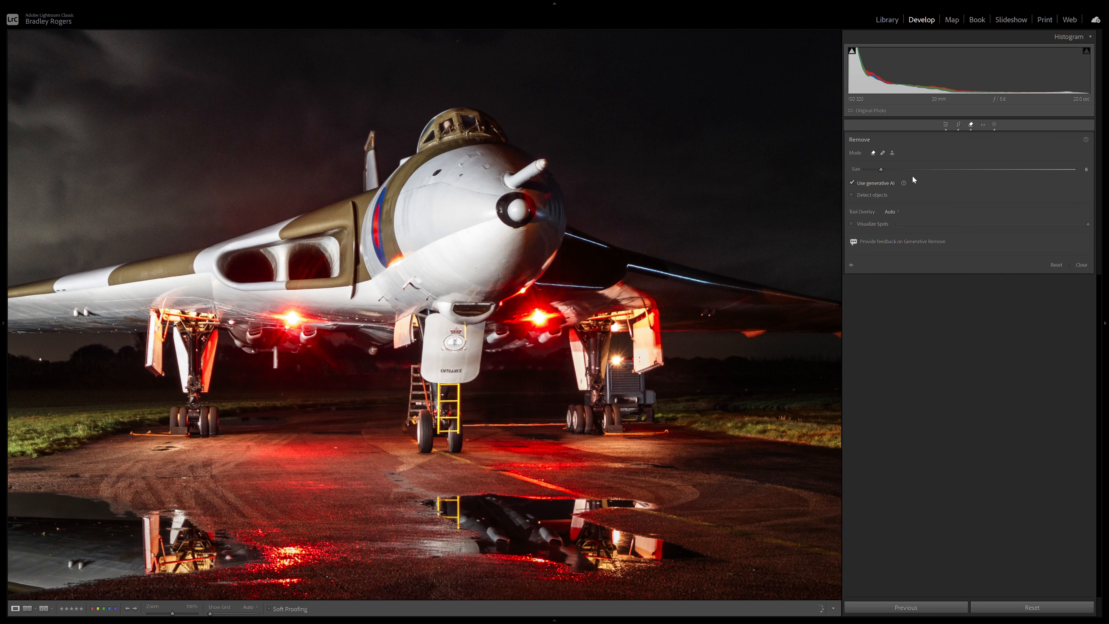
left_click(863, 182)
left_click_drag(515, 380, 605, 368)
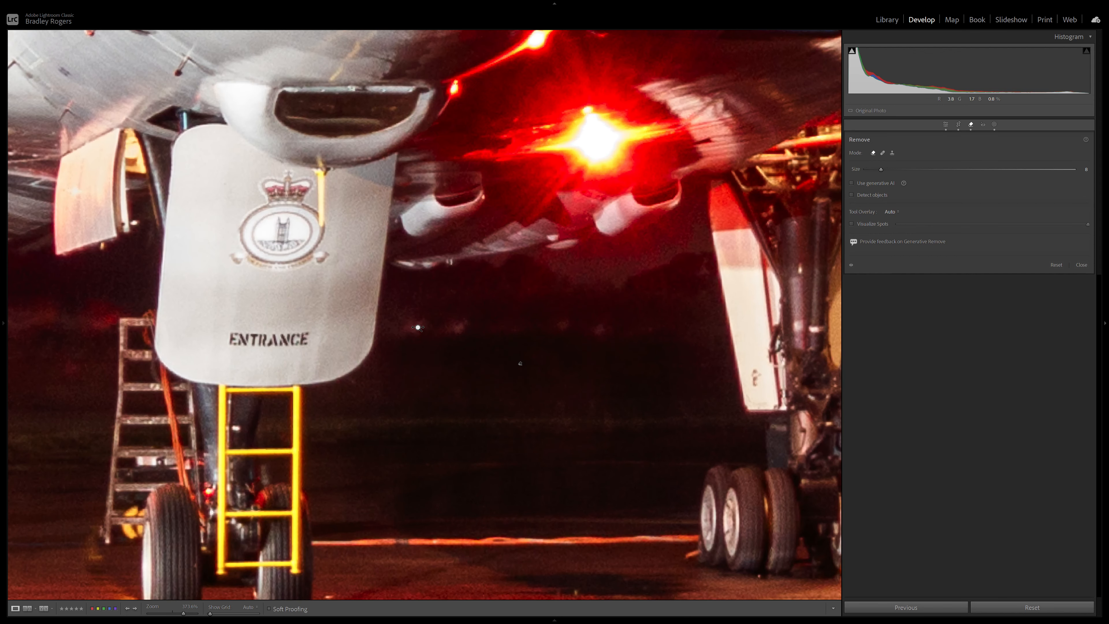
scroll(429, 331, "up", 1)
left_click_drag(407, 324, 661, 334)
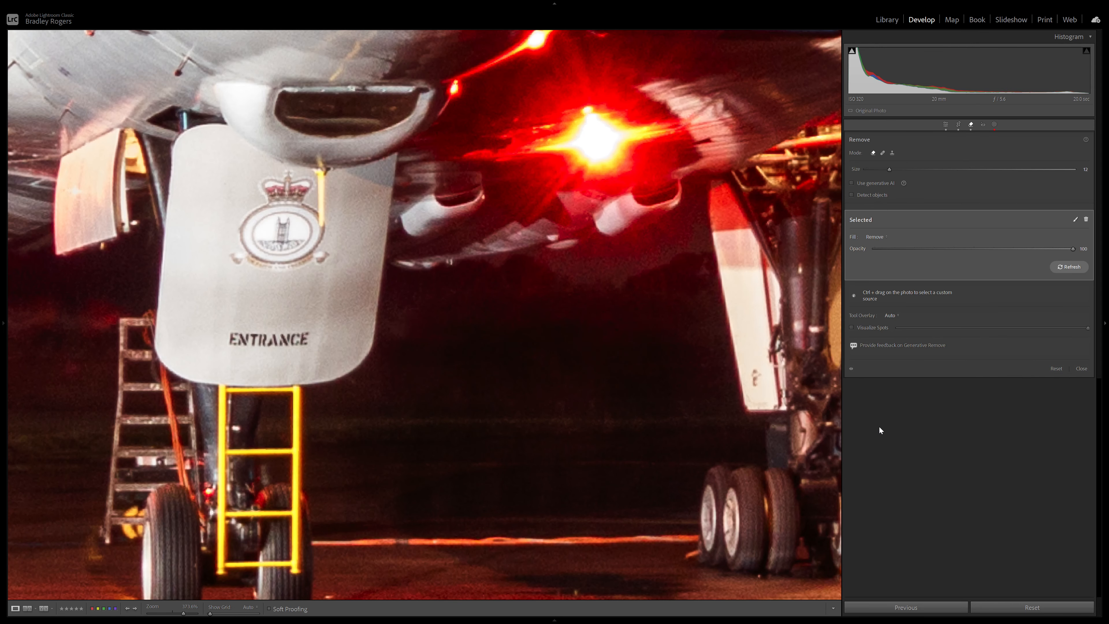
- Remove the faint spot in the dark background beside the stepladder, close the Remove tool and view the whole photo
left_click_drag(46, 320, 479, 301)
scroll(479, 301, "up", 1)
scroll(479, 302, "up", 4)
left_click(459, 298)
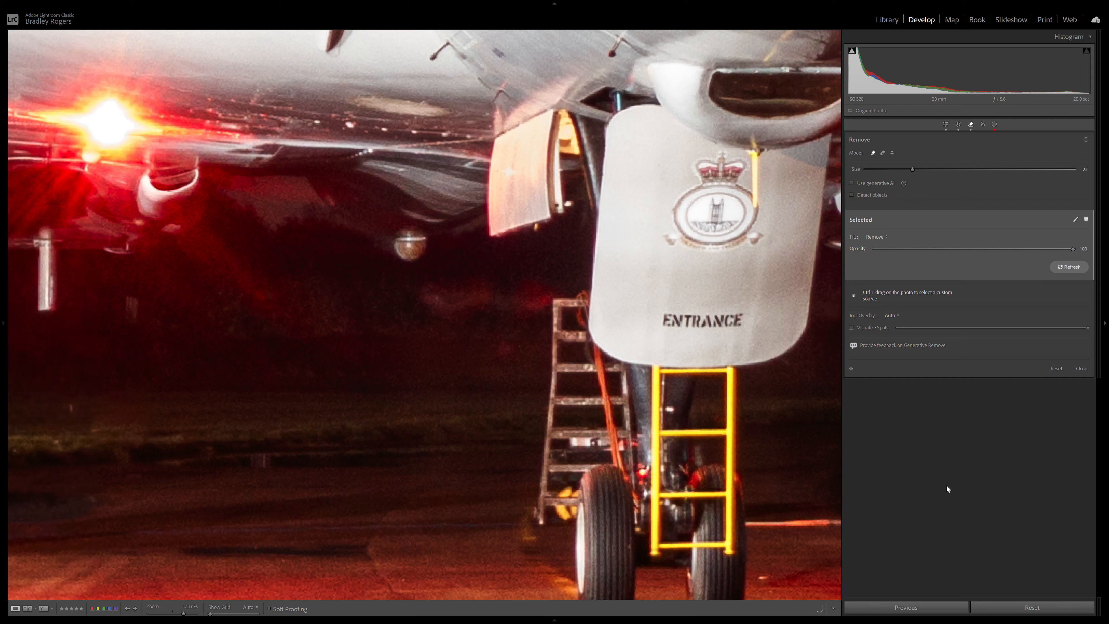
left_click(970, 125)
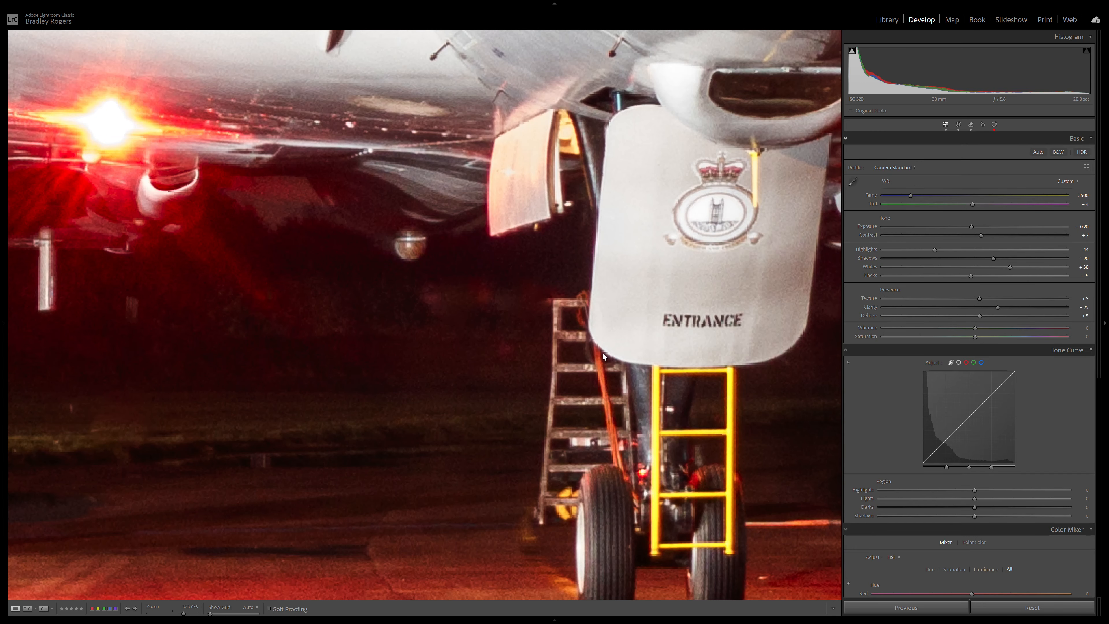
left_click(657, 445)
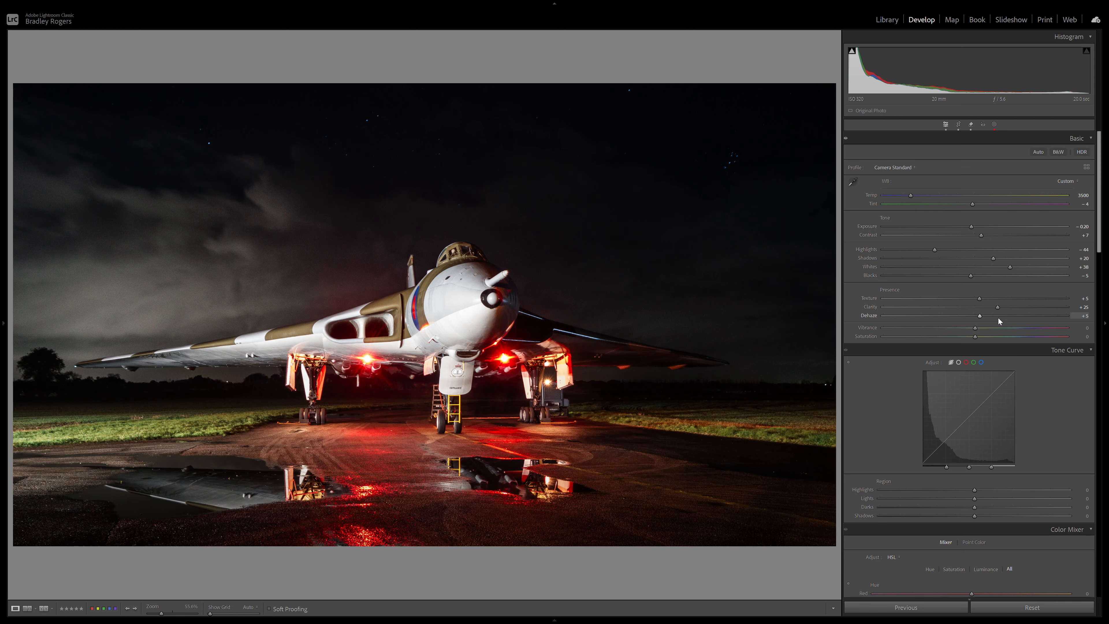
- Lift the tone curve's shadows to +11 and darks to +18 with the targeted adjustment tool
scroll(999, 318, "down", 3)
left_click(848, 248)
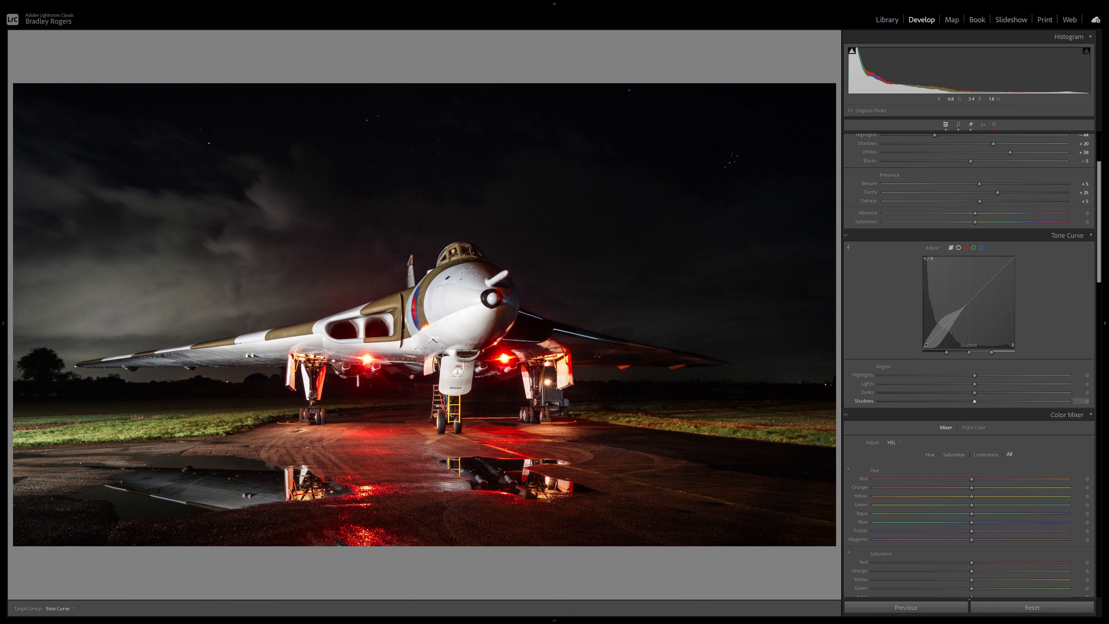
left_click_drag(948, 322, 948, 319)
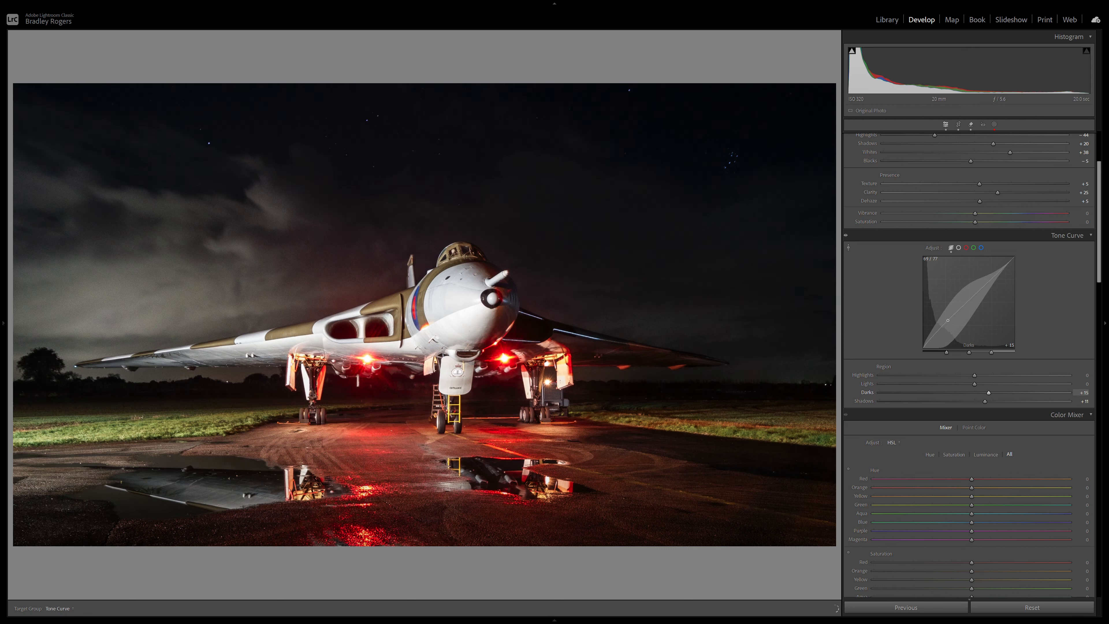
left_click_drag(948, 320, 948, 319)
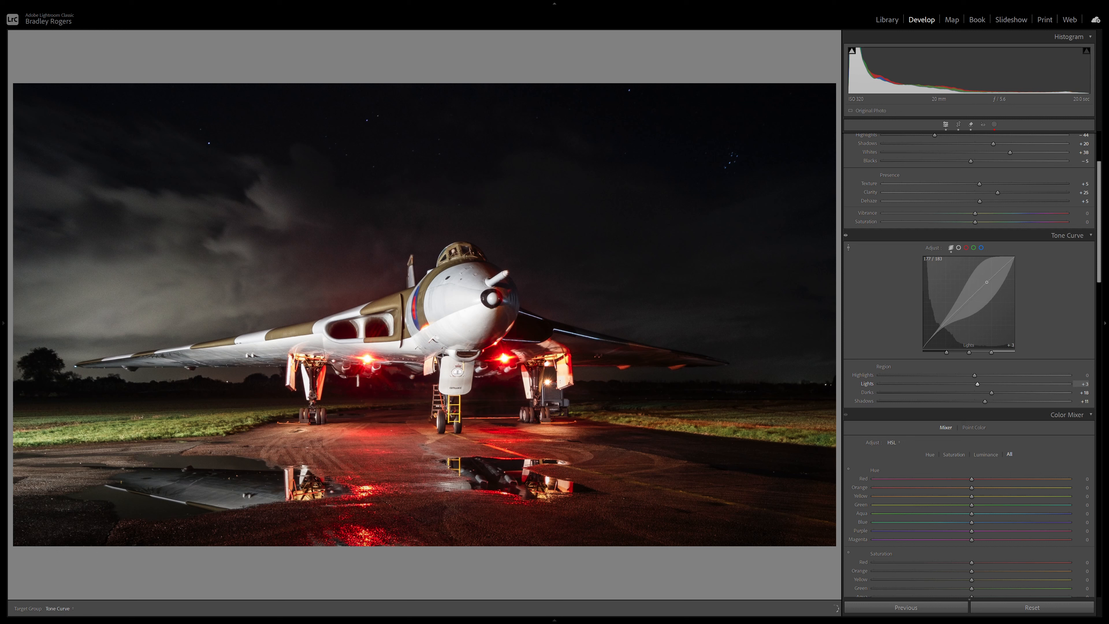
- Try raising the tone curve's lights and pushing its darks to +100, undo the attempt, and compare the photo with and without the curve
left_click_drag(987, 278, 986, 283)
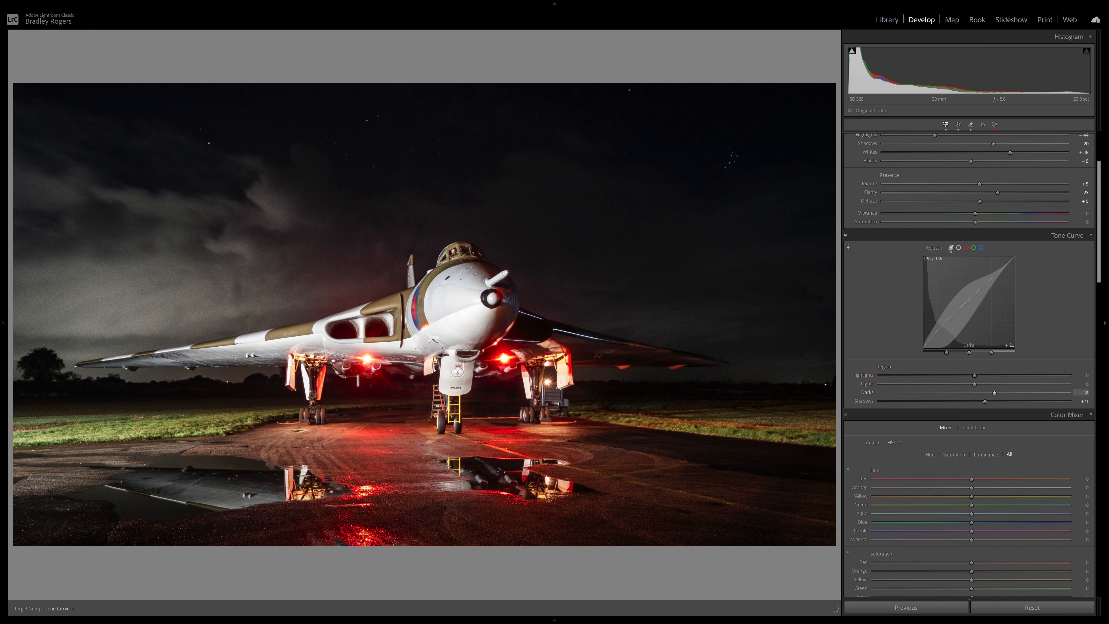
left_click_drag(969, 299, 872, 265)
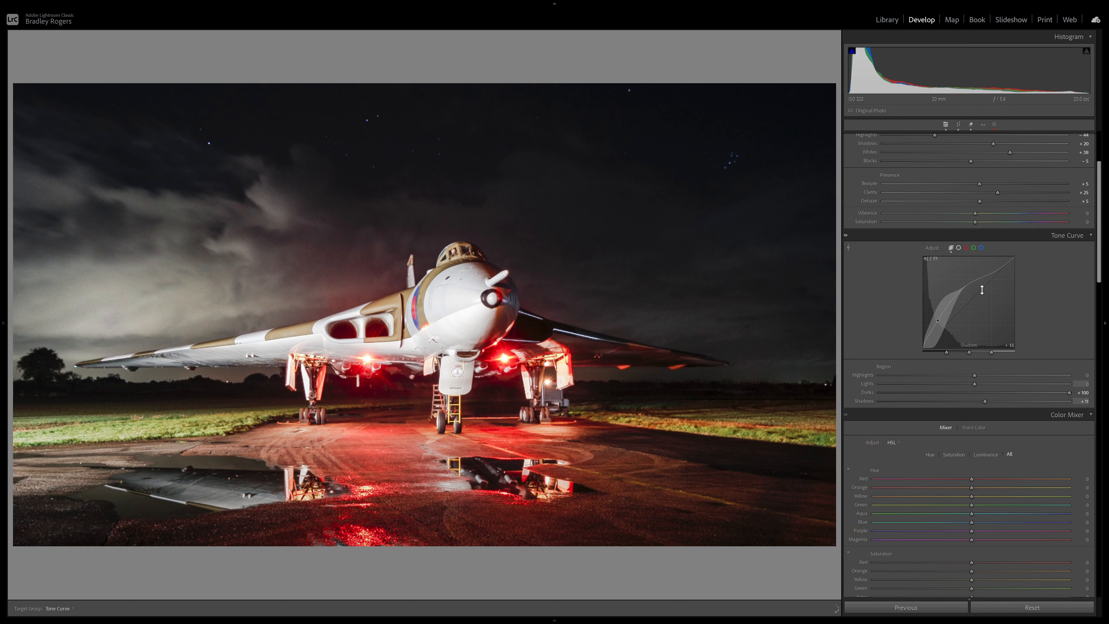
key("ctrl+z")
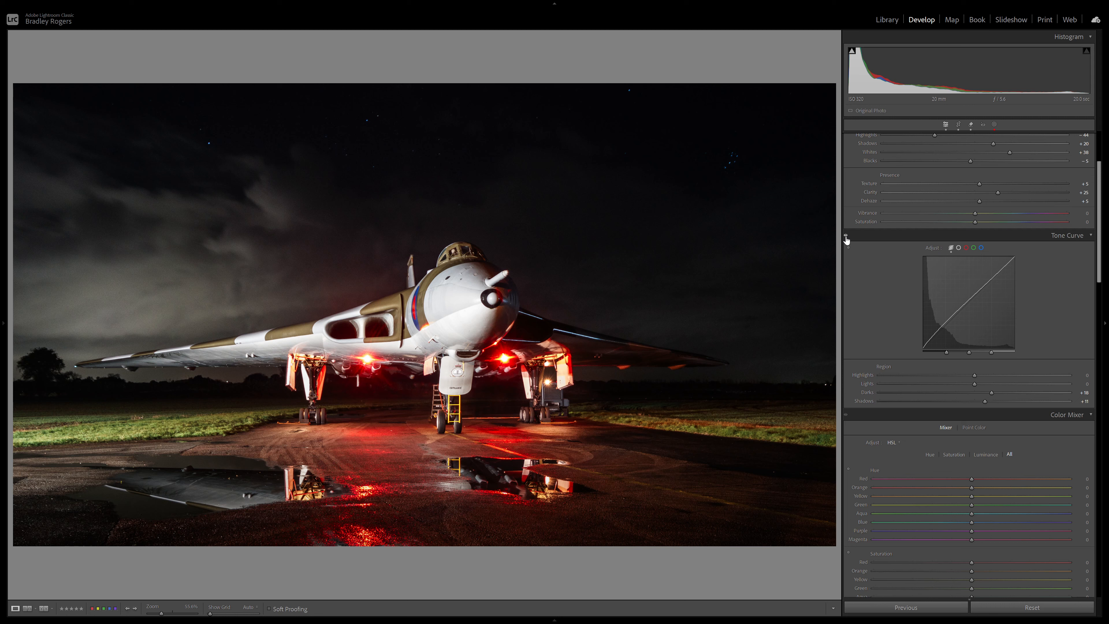
left_click(845, 236)
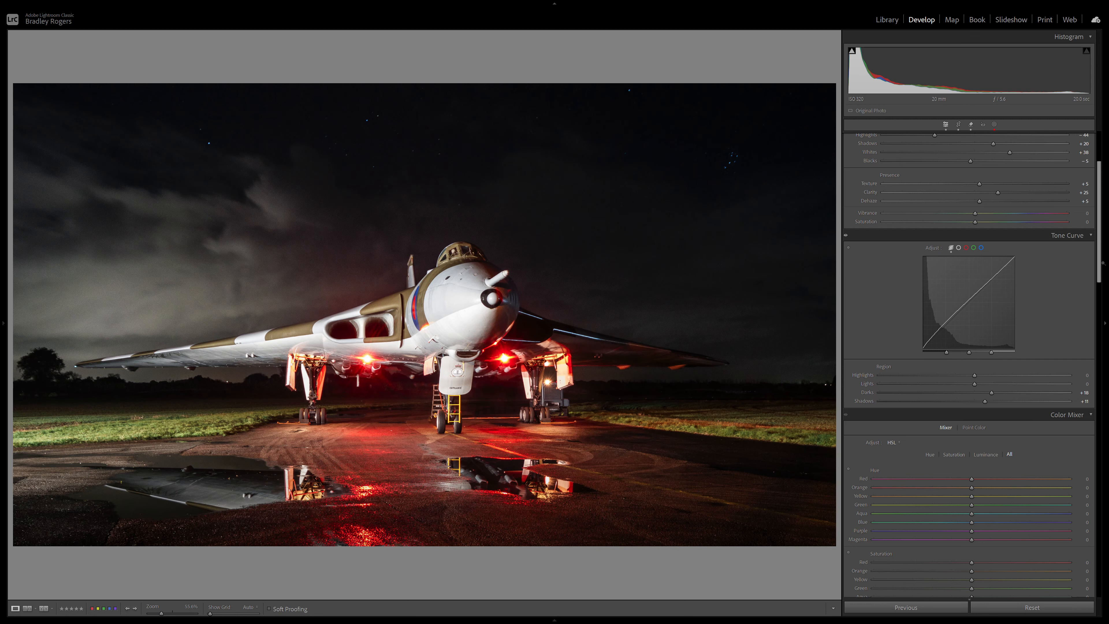
- Set the colour mixer hues to red +2, orange -3, yellow -4, green -10, aqua -4, blue -10 and purple -12
scroll(978, 267, "down", 6)
mouse_move(970, 239)
left_mouse_down()
mouse_move(995, 239)
mouse_move(967, 248)
left_mouse_up()
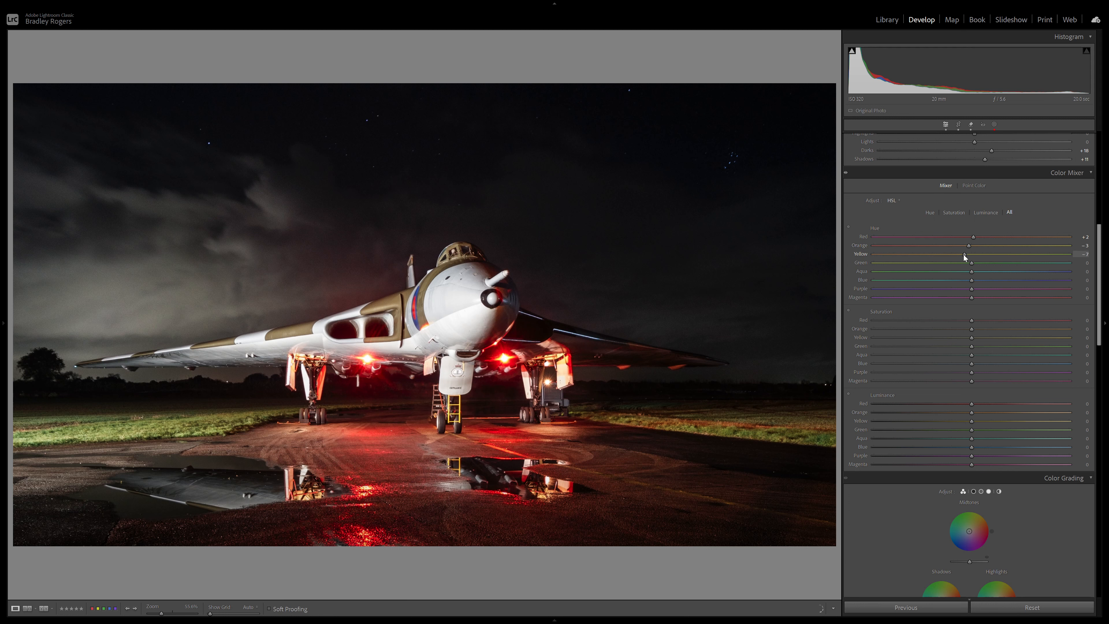
left_click_drag(964, 257, 966, 256)
left_click_drag(964, 264, 960, 291)
double_click(995, 298)
- Set the saturation of red to +1, orange to +13, yellow to -4 and green to -5, and ease the green hue to -7
scroll(983, 262, "down", 3)
left_click_drag(972, 205, 962, 207)
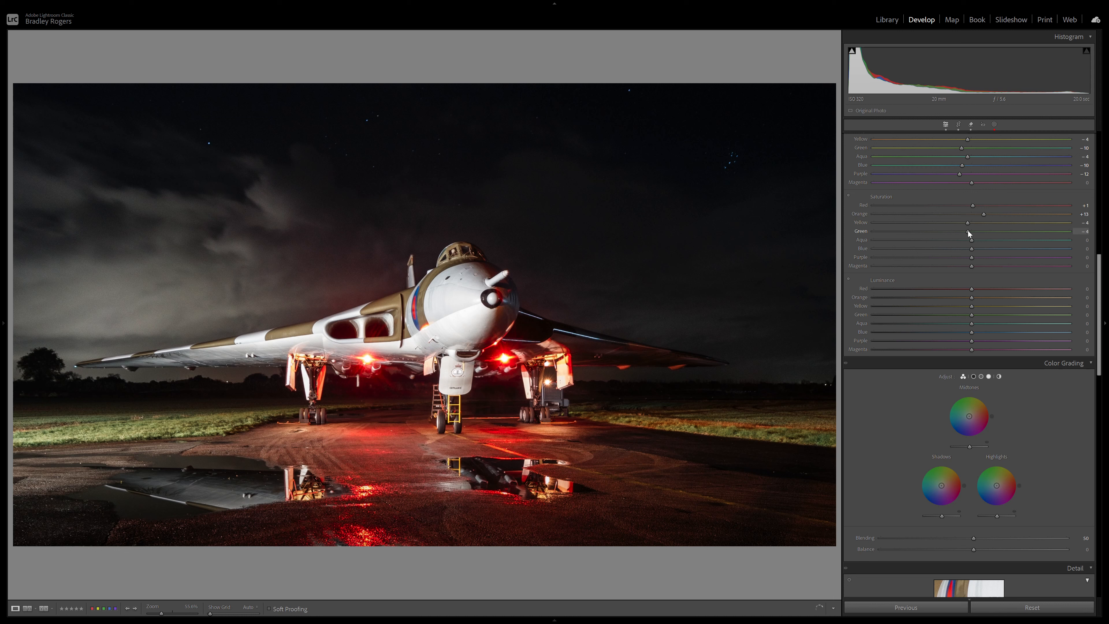
left_click_drag(968, 231, 967, 231)
scroll(971, 209, "up", 3)
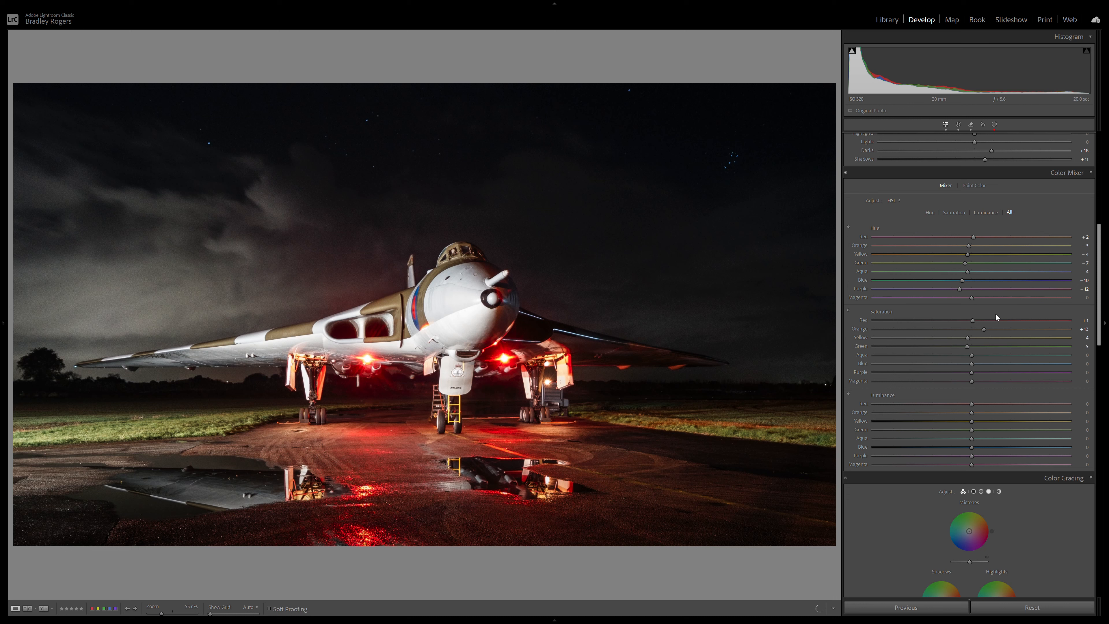
scroll(985, 309, "down", 3)
- Reduce the blue saturation to about -2, and test the aqua and purple saturation before resetting them to 0
left_click_drag(980, 248, 997, 250)
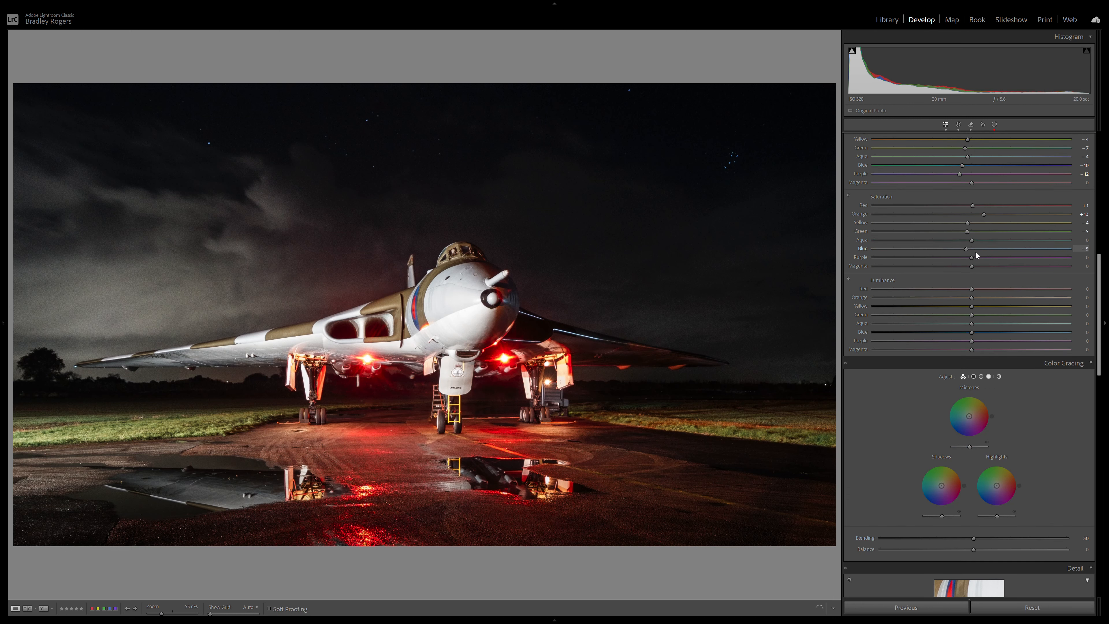
left_click_drag(1030, 255, 933, 256)
left_click_drag(1056, 257, 970, 255)
double_click(963, 240)
left_click_drag(971, 258, 1003, 258)
double_click(923, 262)
- Set the luminance of red to +7, orange to +4, yellow to -8, green to -18 and purple to -6
scroll(976, 277, "down", 3)
mouse_move(973, 175)
left_mouse_down()
mouse_move(993, 173)
mouse_move(981, 174)
left_mouse_up()
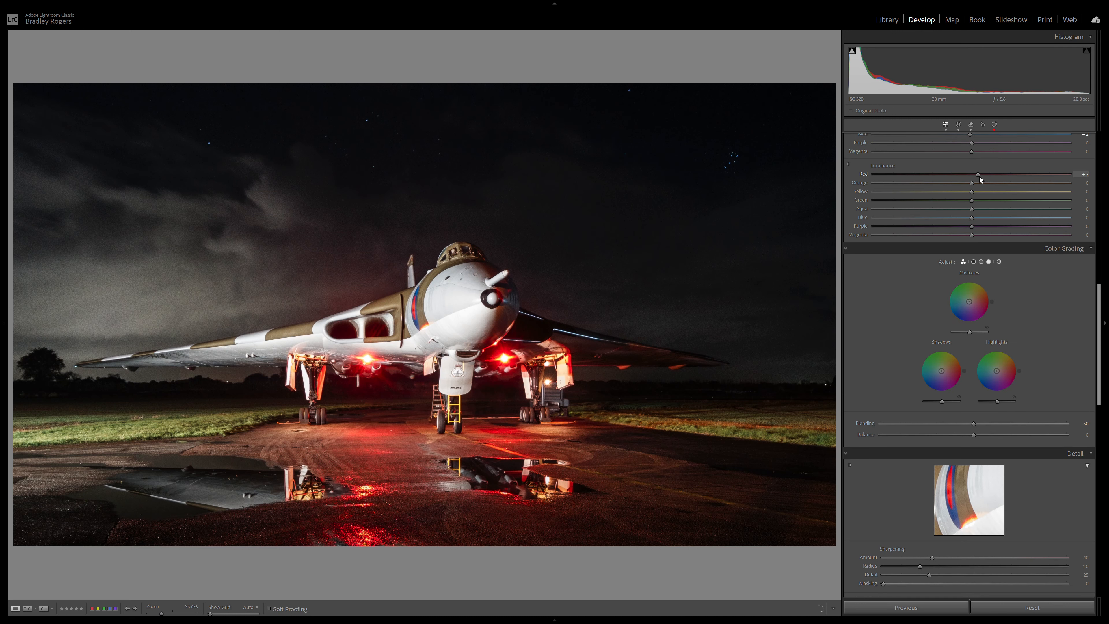
left_click_drag(986, 185, 968, 233)
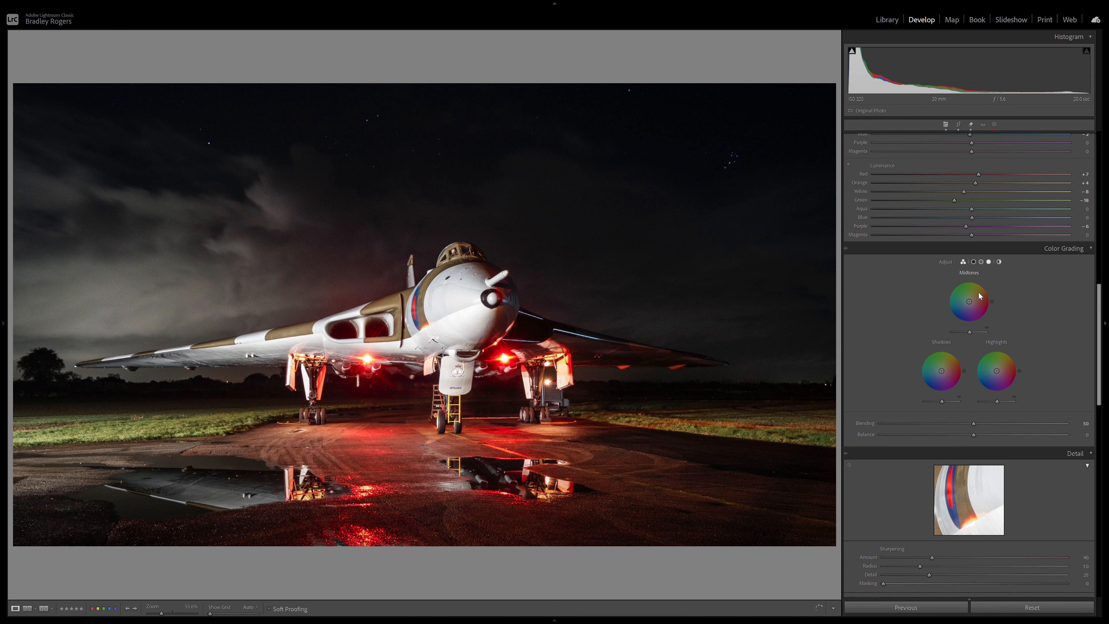
- Raise the midtone luminance to +25 in Color Grading and inspect the wing and engine intakes up close
left_click(981, 261)
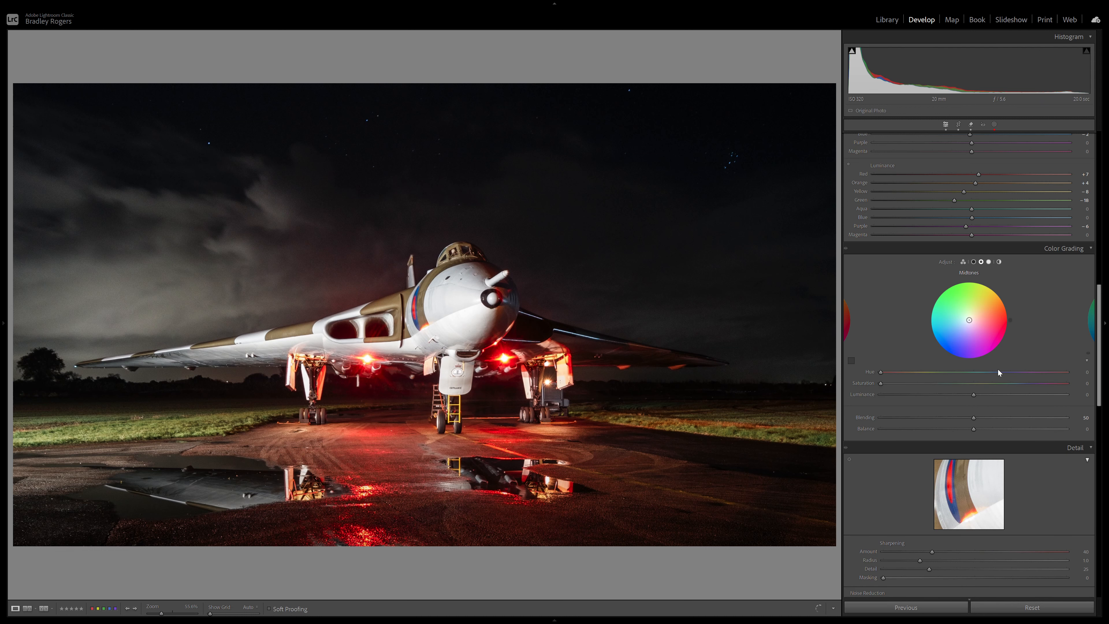
scroll(1024, 336, "down", 3)
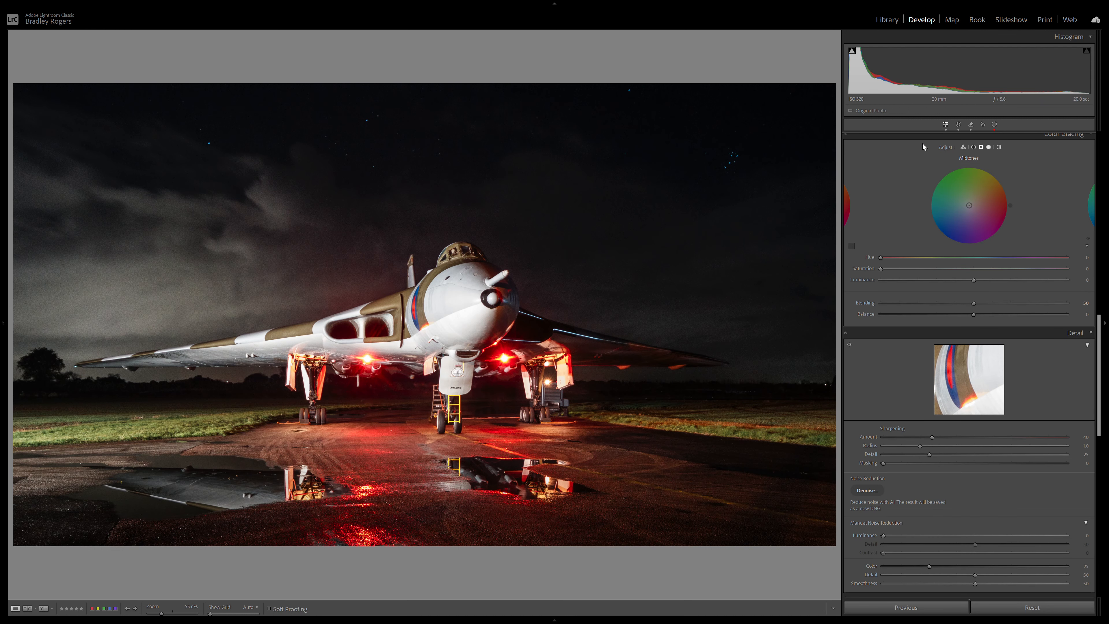
left_click_drag(974, 280, 1007, 284)
mouse_move(997, 284)
left_mouse_down()
mouse_move(1029, 287)
mouse_move(1013, 293)
left_mouse_up()
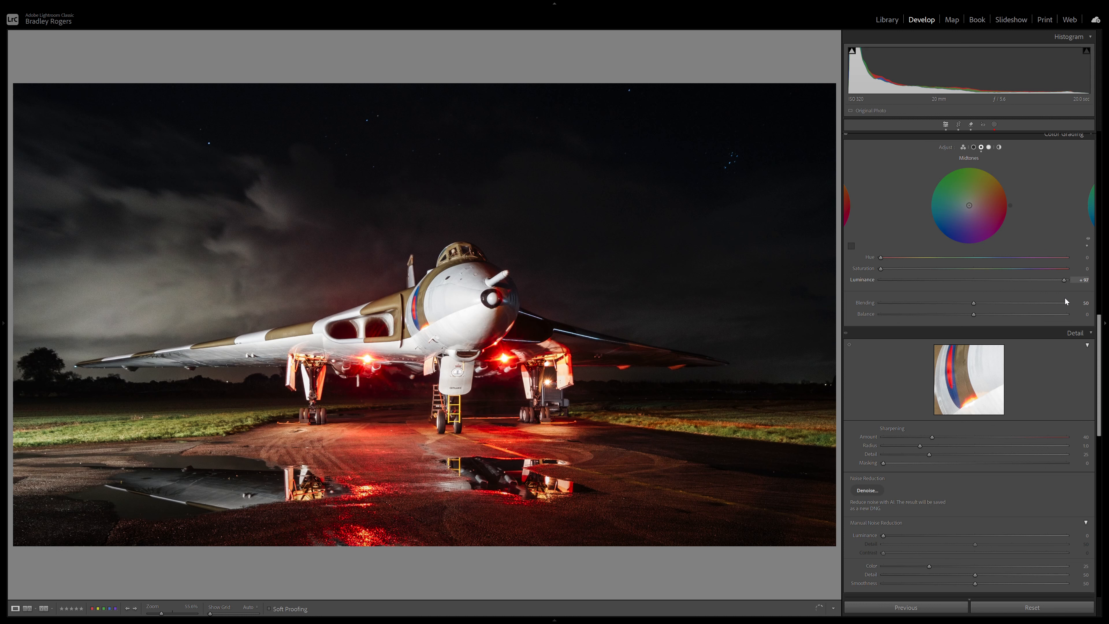
left_click_drag(1000, 299, 1007, 297)
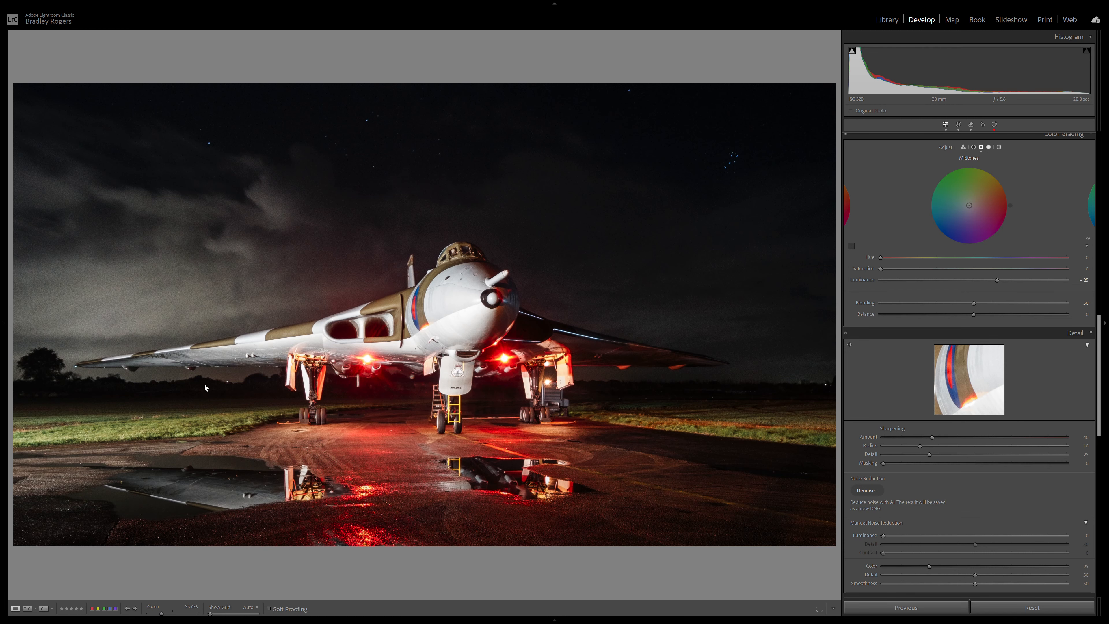
left_click(213, 318)
left_click(393, 322)
left_click(393, 322)
left_click_drag(686, 404, 607, 414)
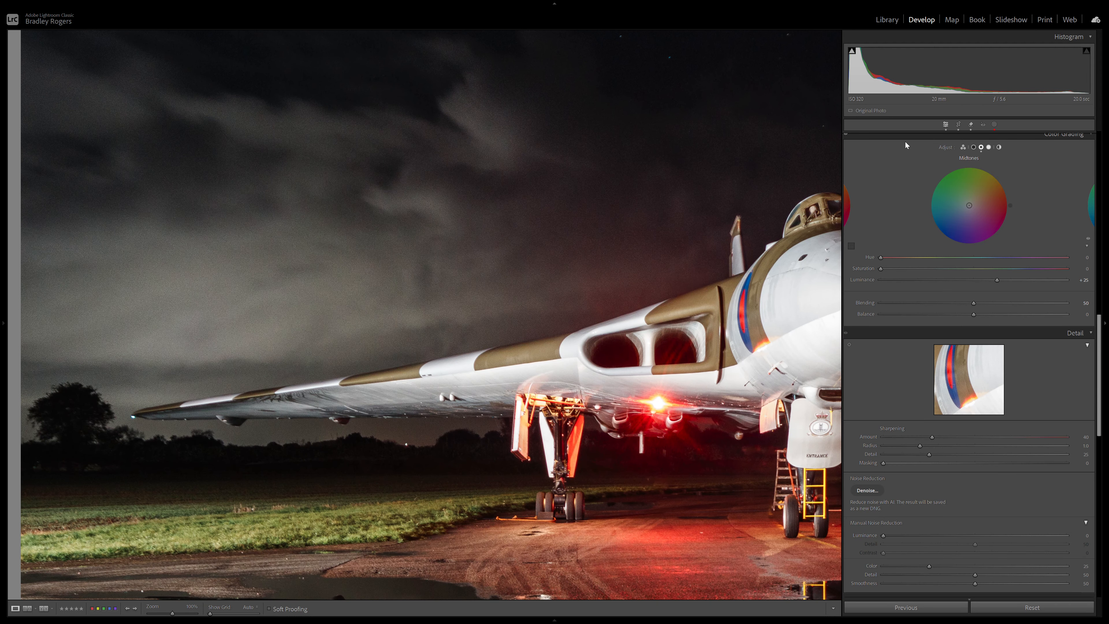
left_click(490, 353)
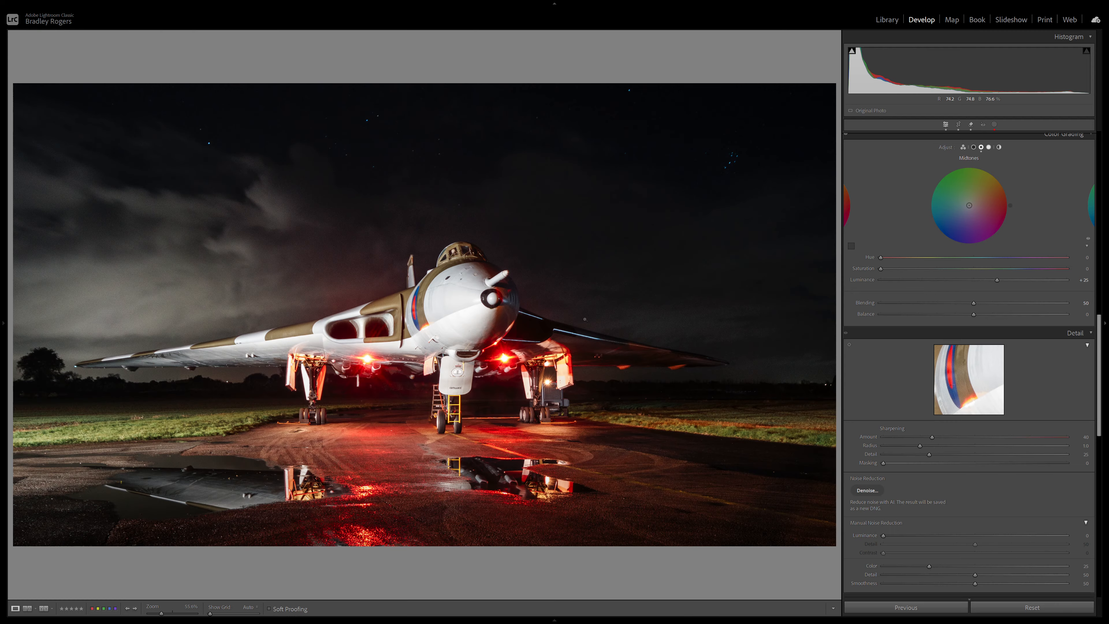
- Set the sharpening masking to 86, using the black-and-white mask preview to limit it to edges
scroll(1018, 367, "down", 3)
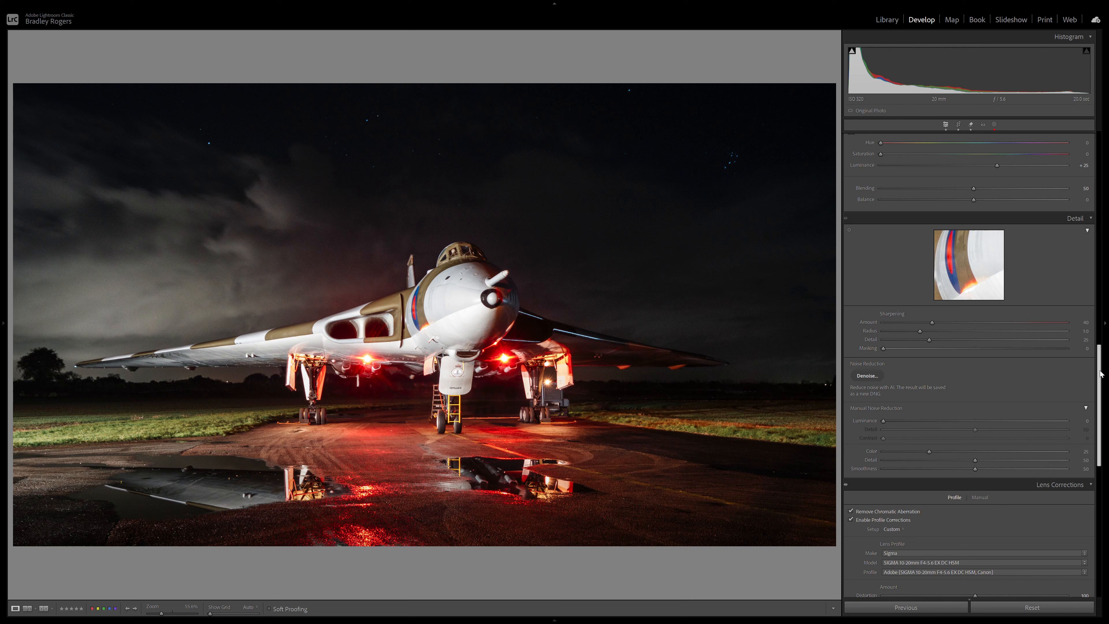
left_click_drag(1100, 374, 1101, 374)
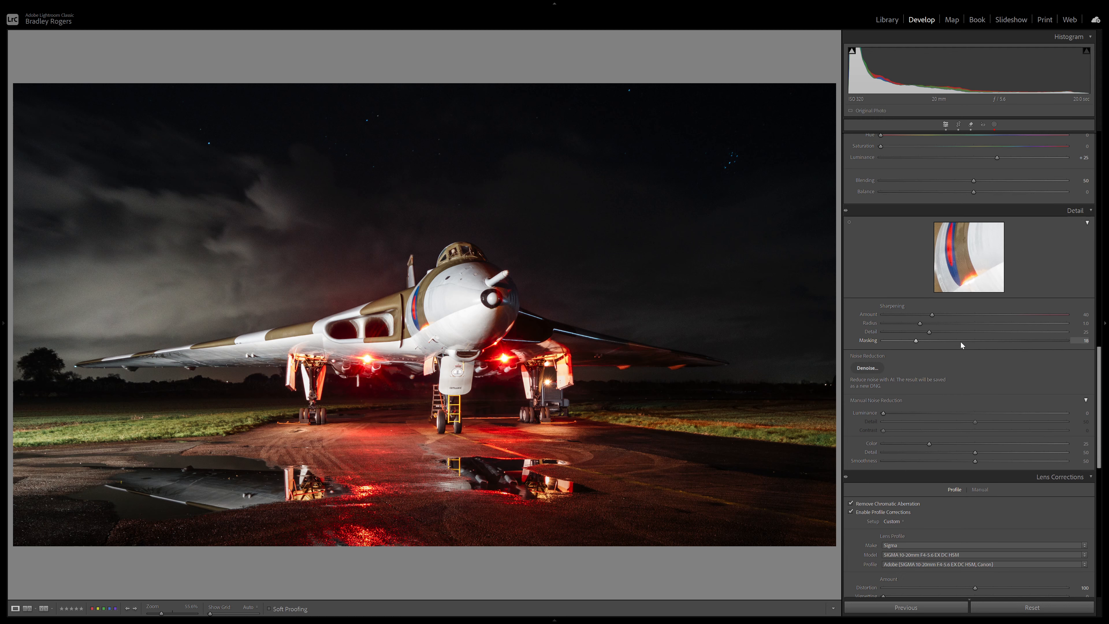
key("super")
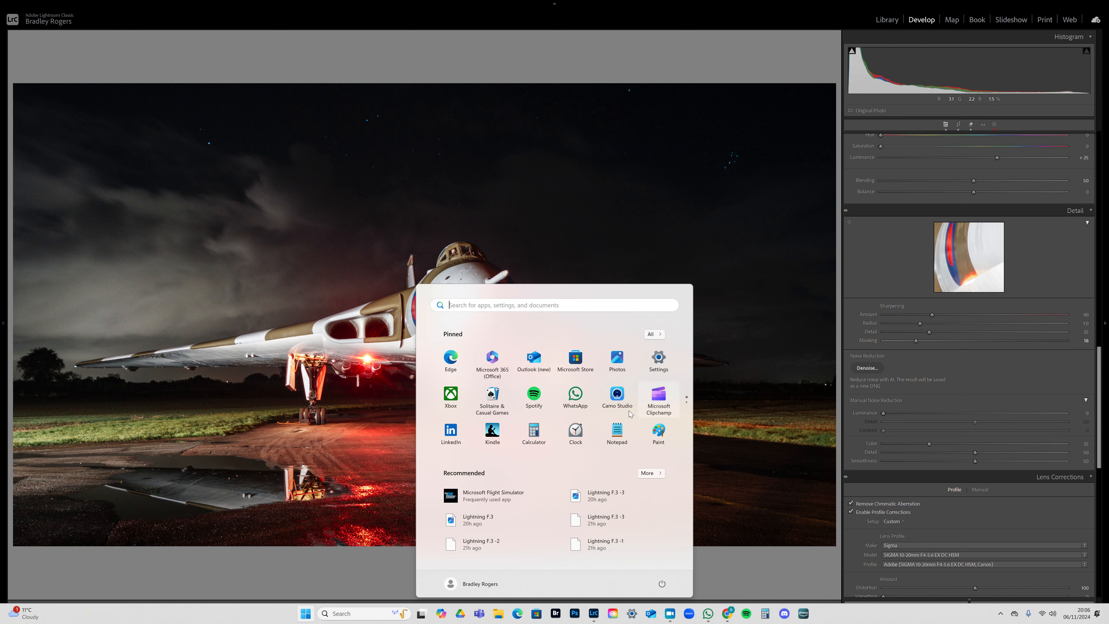
left_click(944, 341)
left_click_drag(941, 344, 1040, 340)
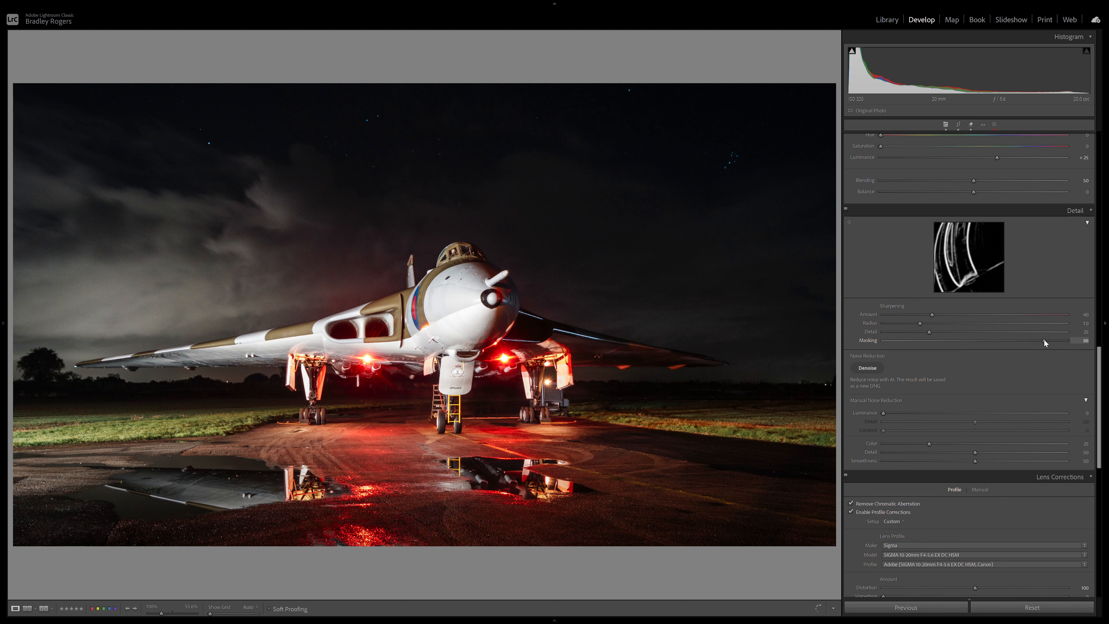
left_click_drag(1047, 340, 1047, 340)
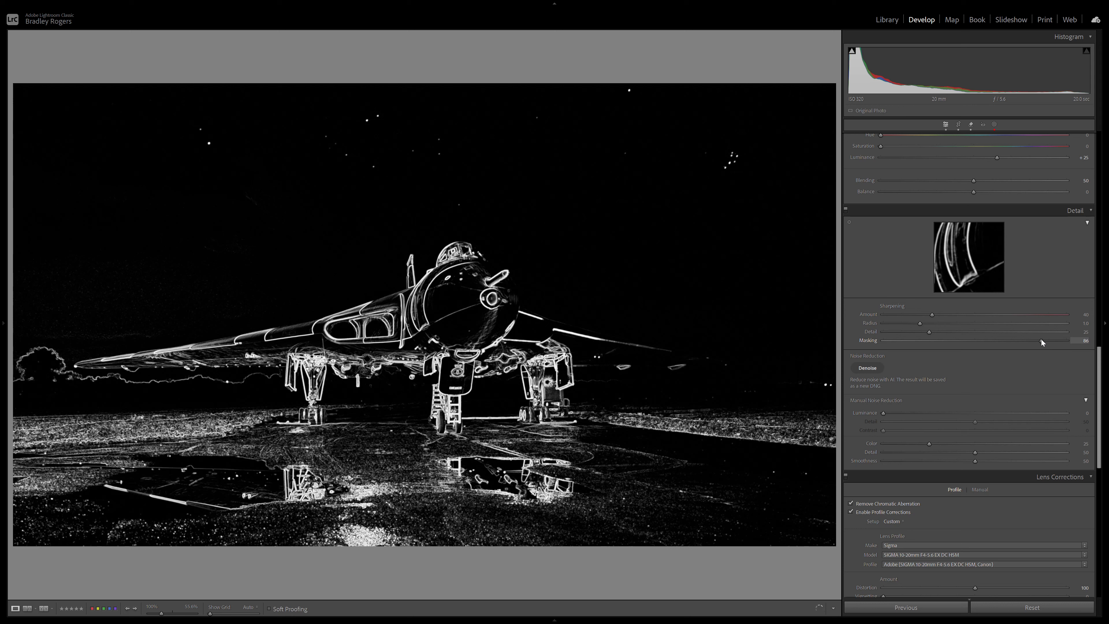
- Set the sharpening amount to 100 and radius to 1.1, adjust the detail, and inspect the cockpit area up close
left_click_drag(934, 315, 960, 315)
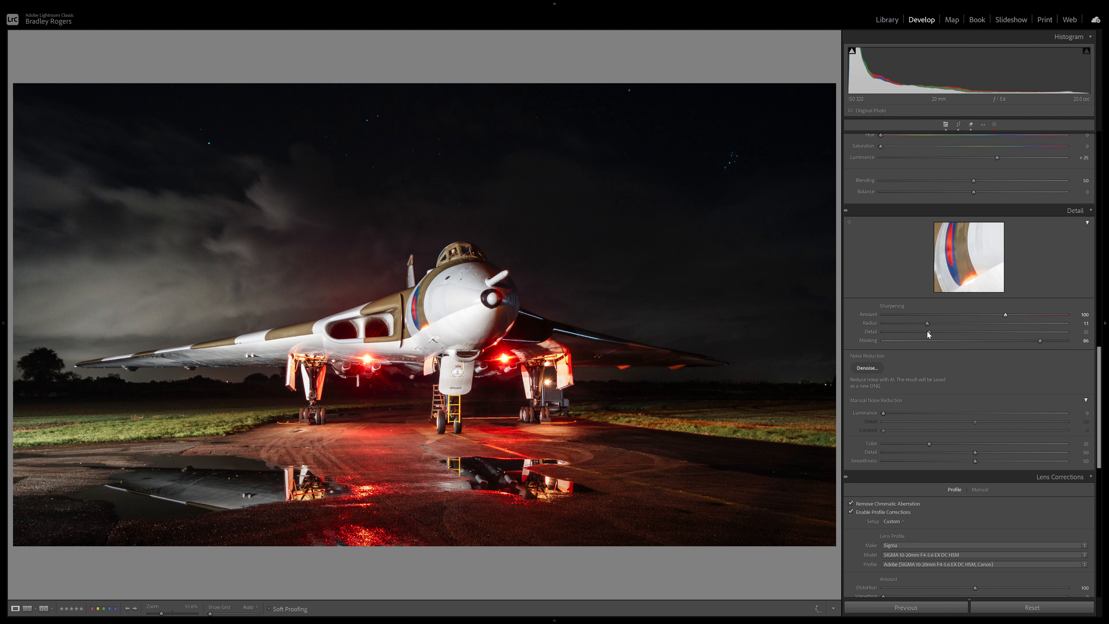
left_click_drag(941, 330, 939, 330)
left_click(456, 277)
left_click(458, 280)
- Add a Highlight Priority post-crop vignette with amount -28, midpoint 36, roundness -36 and feather 66
scroll(993, 400, "down", 10)
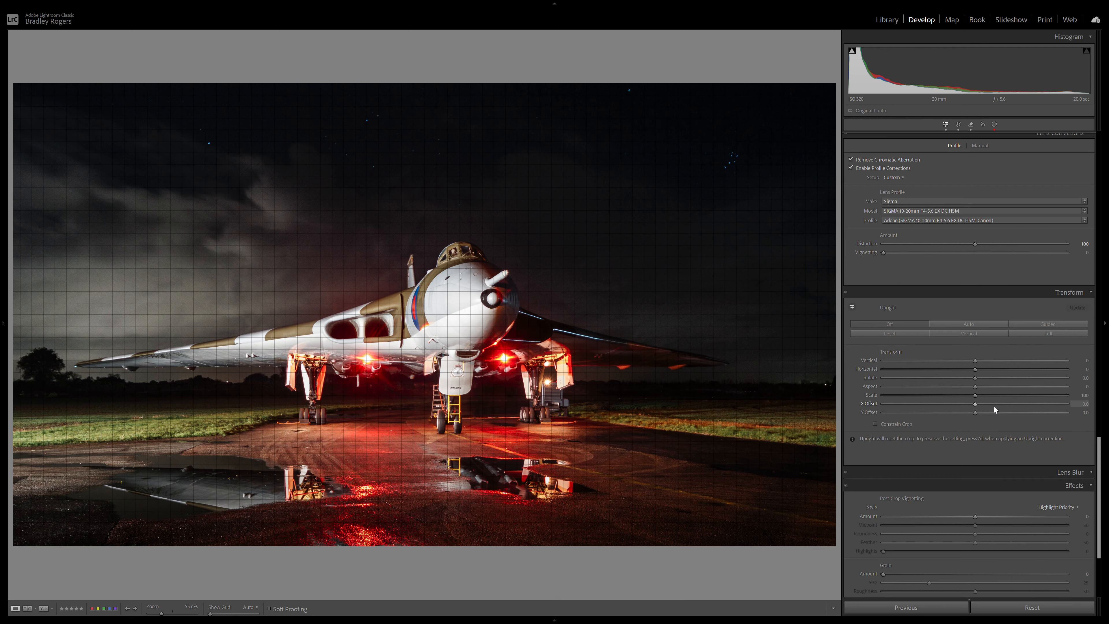
left_click_drag(974, 402, 1005, 426)
left_click_drag(942, 402, 950, 403)
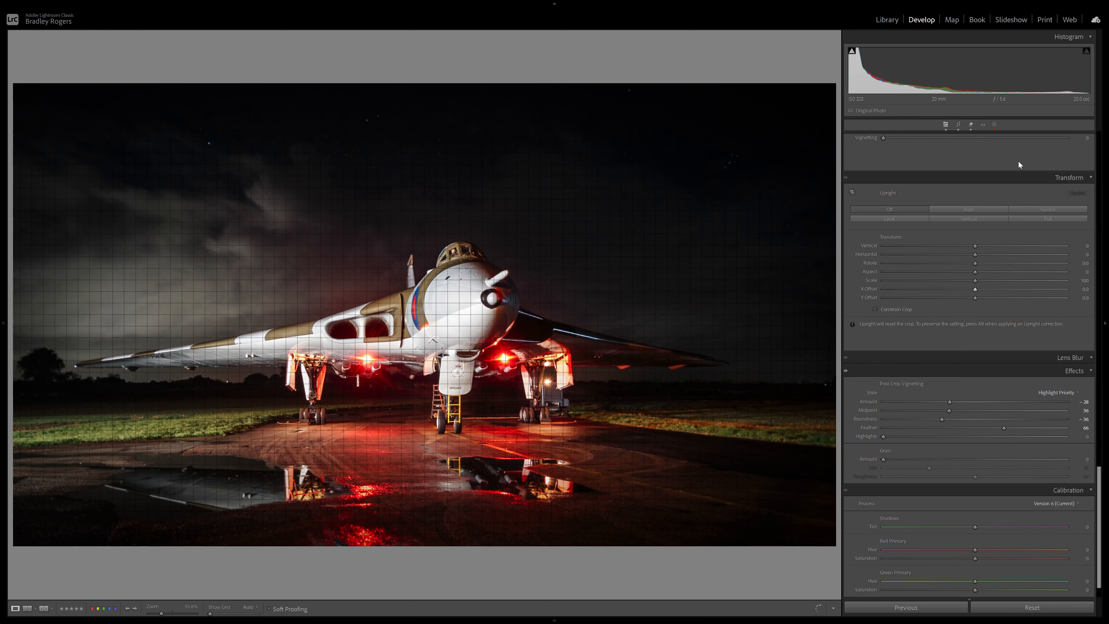
- Try small shifts of the red, green and blue primaries in Calibration
scroll(1096, 488, "down", 1)
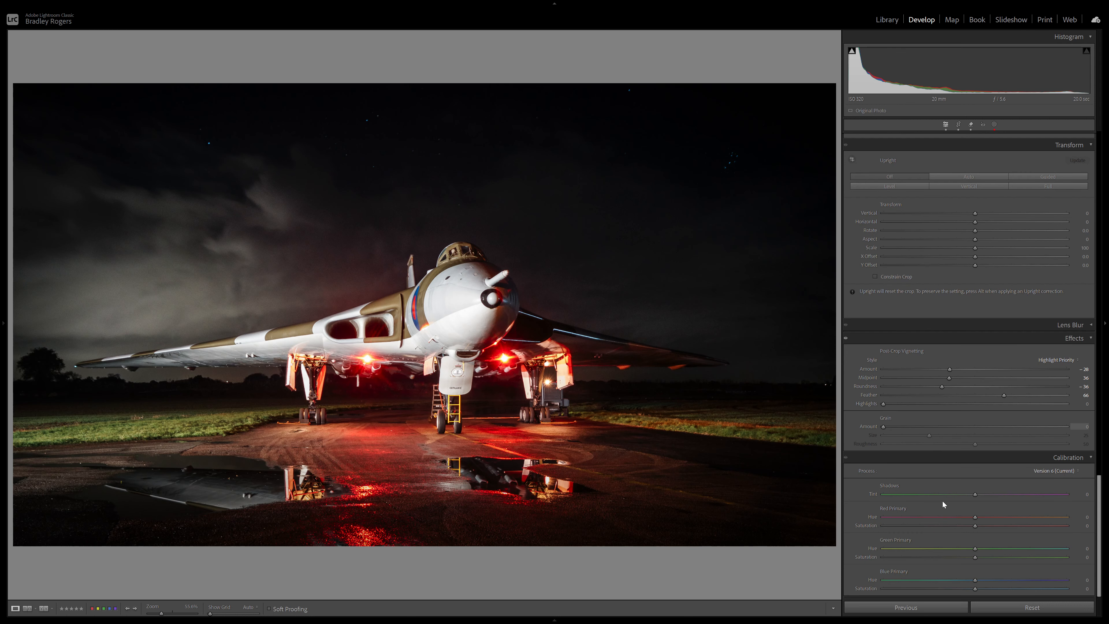
mouse_move(970, 518)
left_mouse_down()
mouse_move(985, 520)
mouse_move(973, 520)
left_mouse_up()
left_click_drag(946, 553, 971, 552)
left_click_drag(990, 579, 979, 581)
left_click_drag(998, 581, 982, 590)
- Set the overall saturation to -5 in the Basic adjustments and check the photo at closer zoom
left_click_drag(1099, 493, 1099, 147)
mouse_move(975, 328)
left_mouse_down()
mouse_move(997, 331)
mouse_move(968, 341)
left_mouse_up()
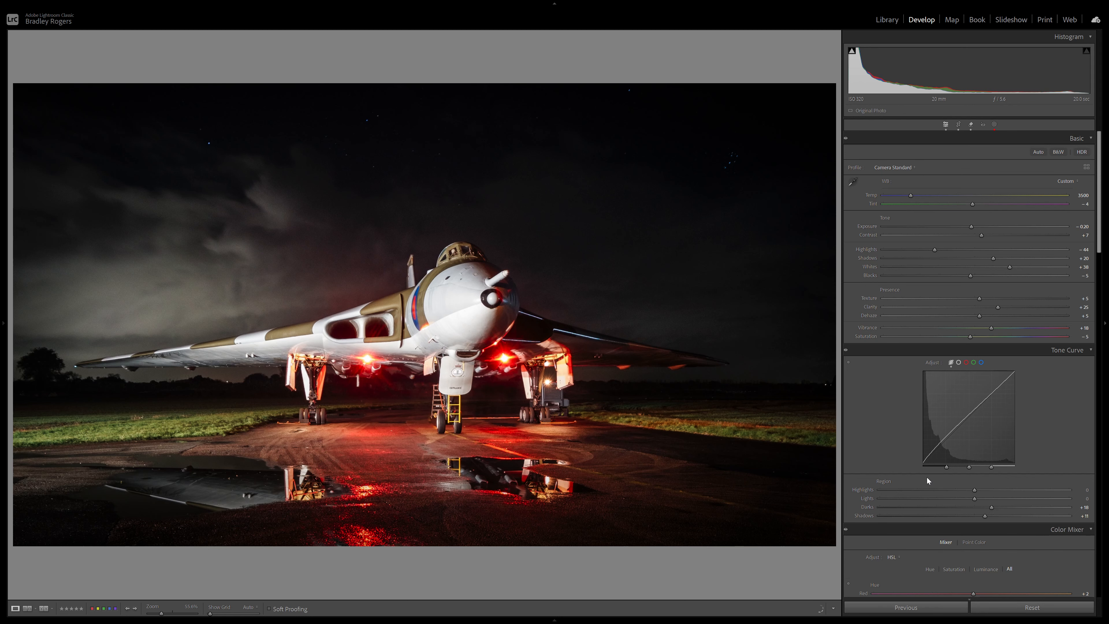
key("z")
key("z")
- Compare the photo before and after the edits side by side, examining the aircraft, and return to the single view
left_click(42, 609)
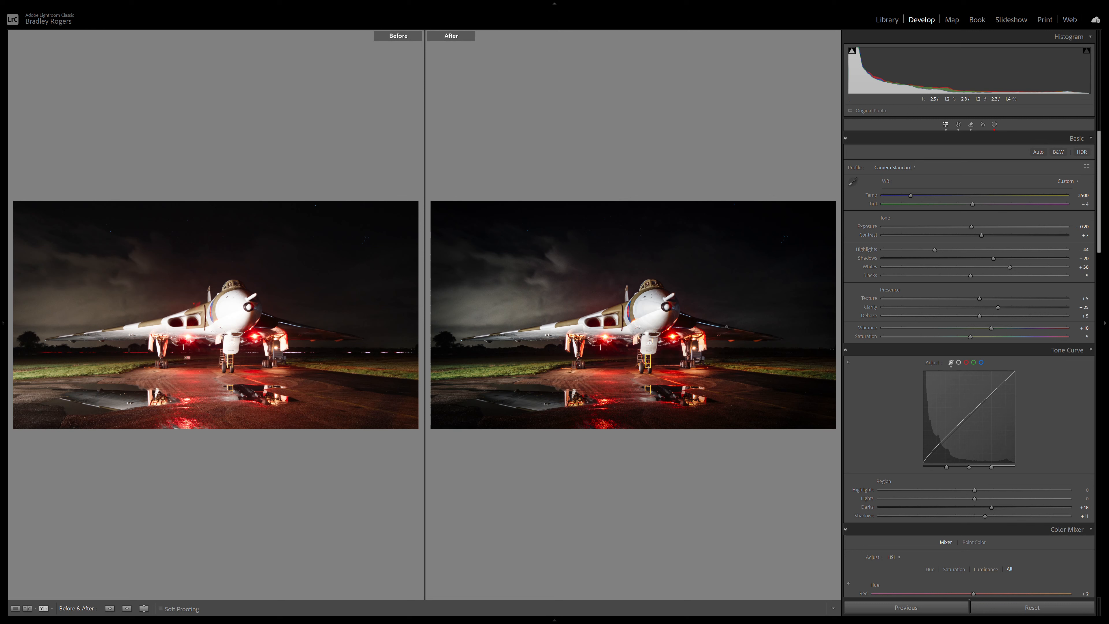
mouse_move(740, 618)
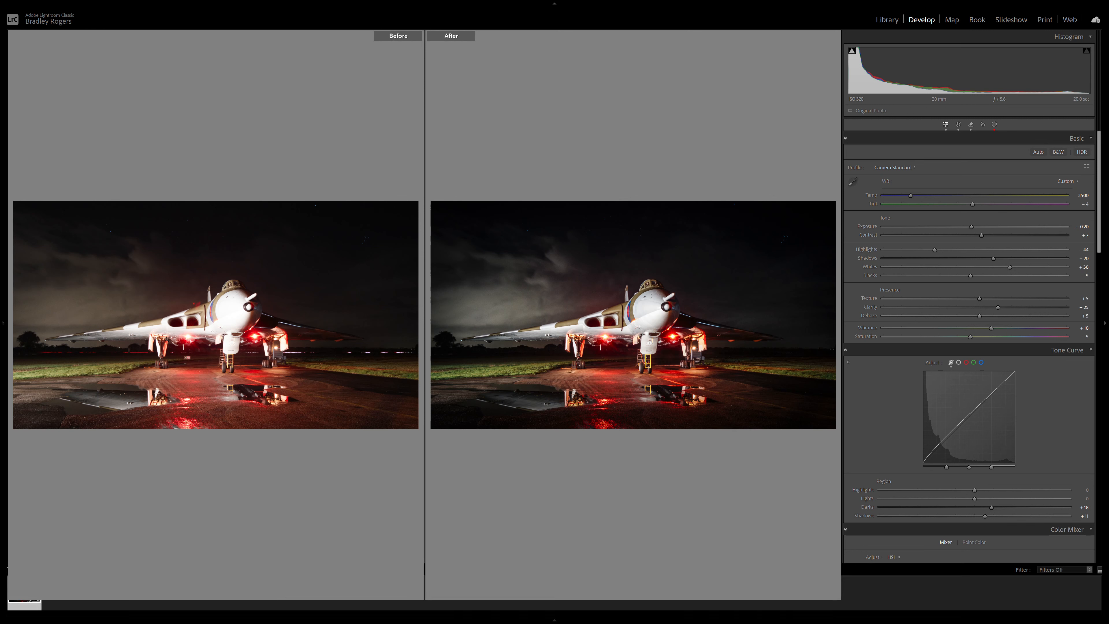
left_click(211, 322)
left_click(220, 323)
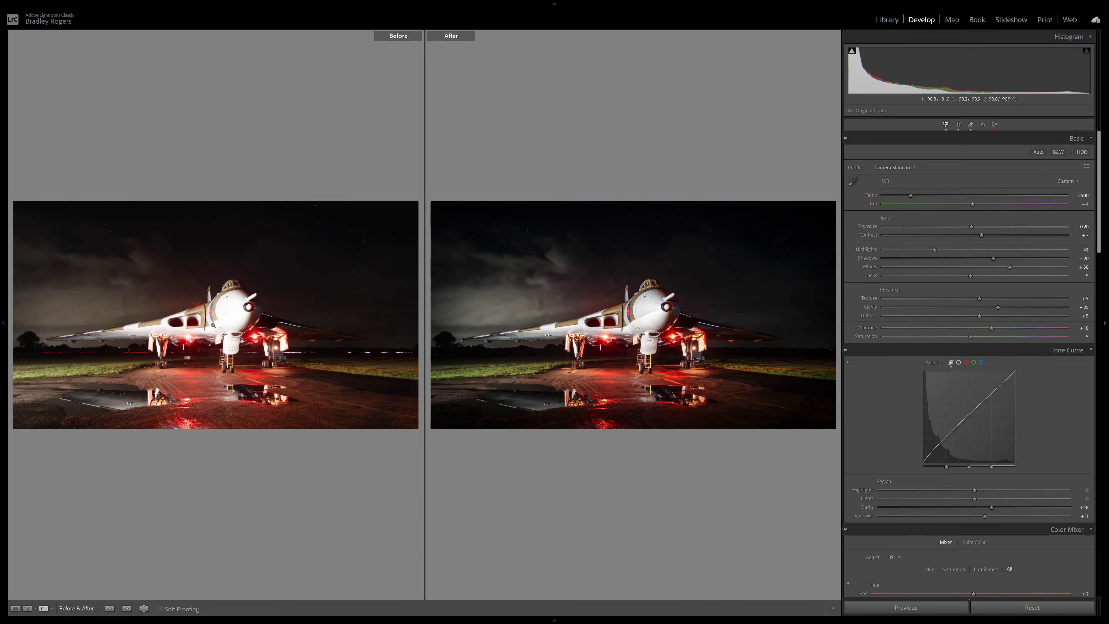
left_click(670, 307)
left_click(670, 306)
left_click(17, 607)
- Crop tighter around the aircraft from all sides and shift the photo slightly upward within the frame
left_click(959, 124)
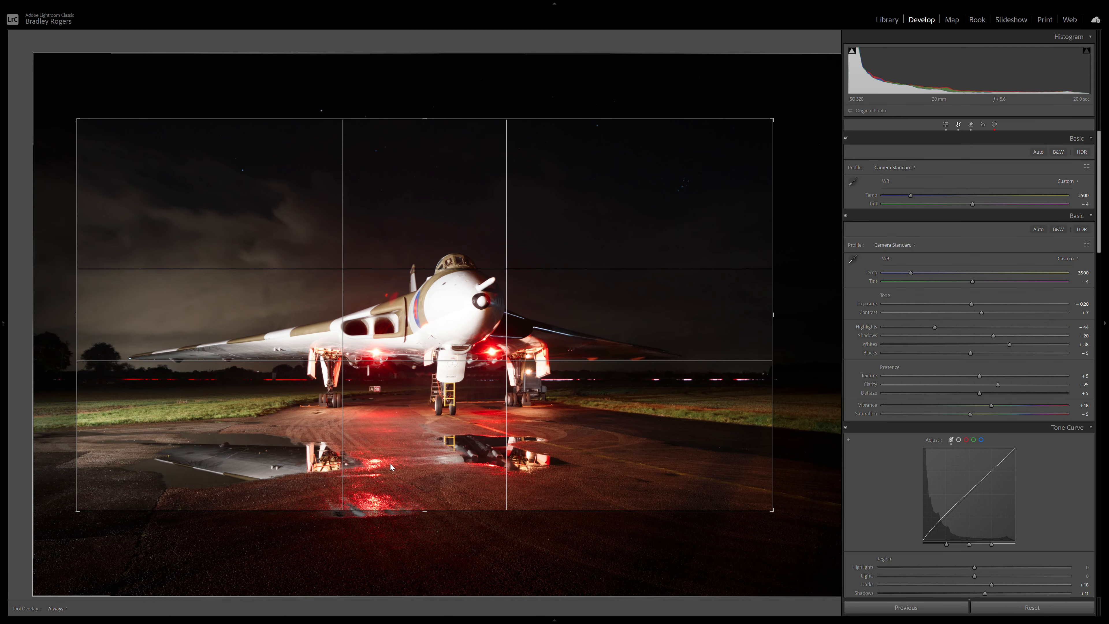
left_click_drag(428, 510, 430, 495)
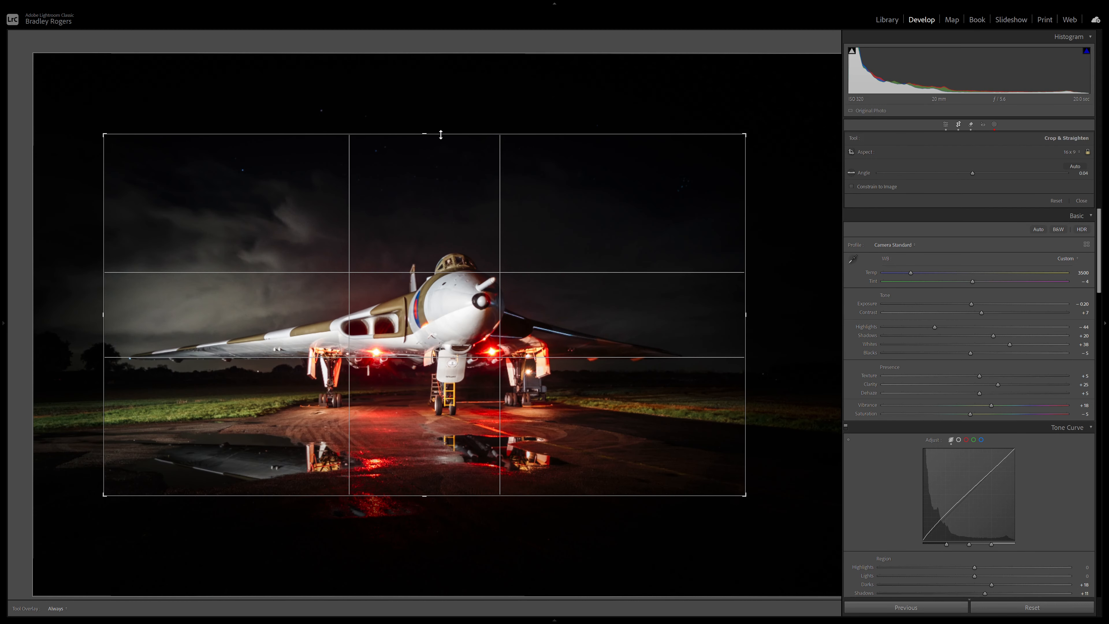
left_click_drag(744, 317, 726, 322)
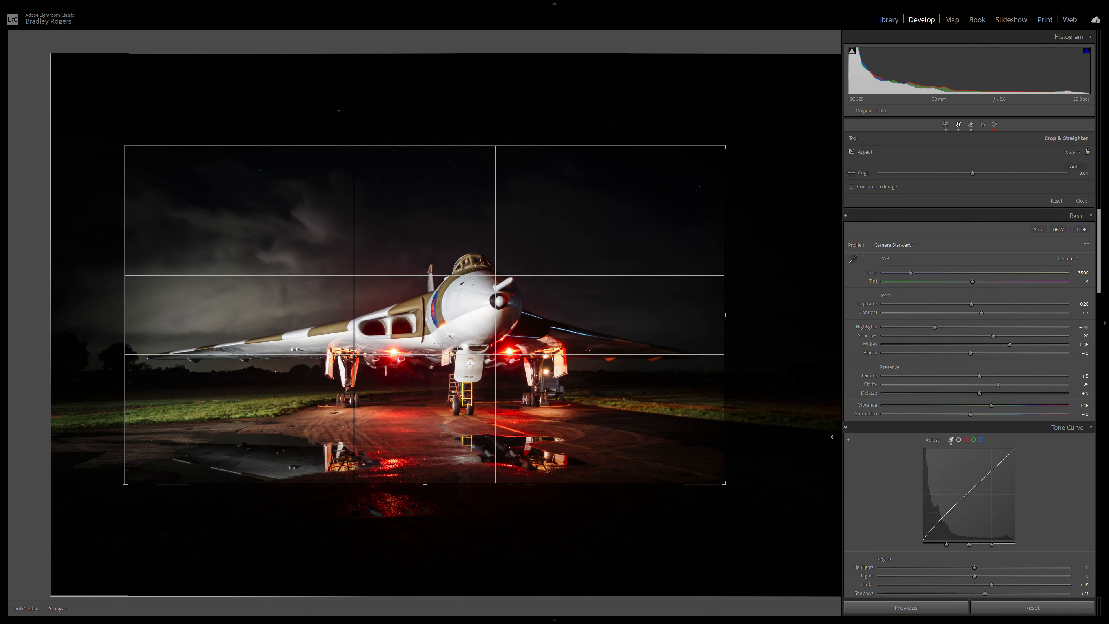
key("Up")
key("Up")
key("Up")
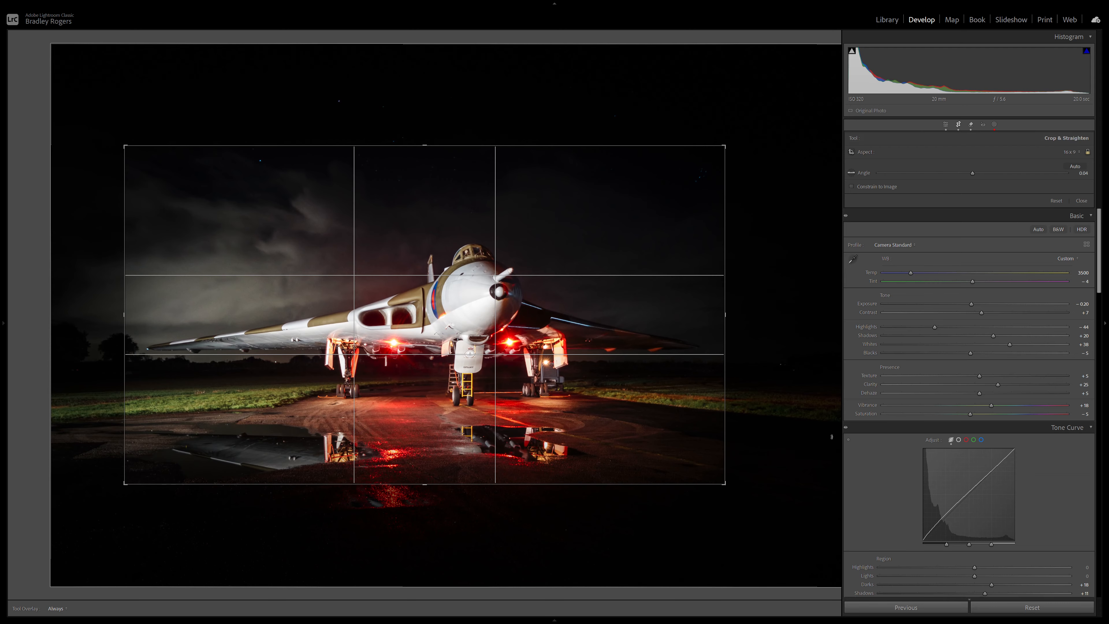
key("Return")
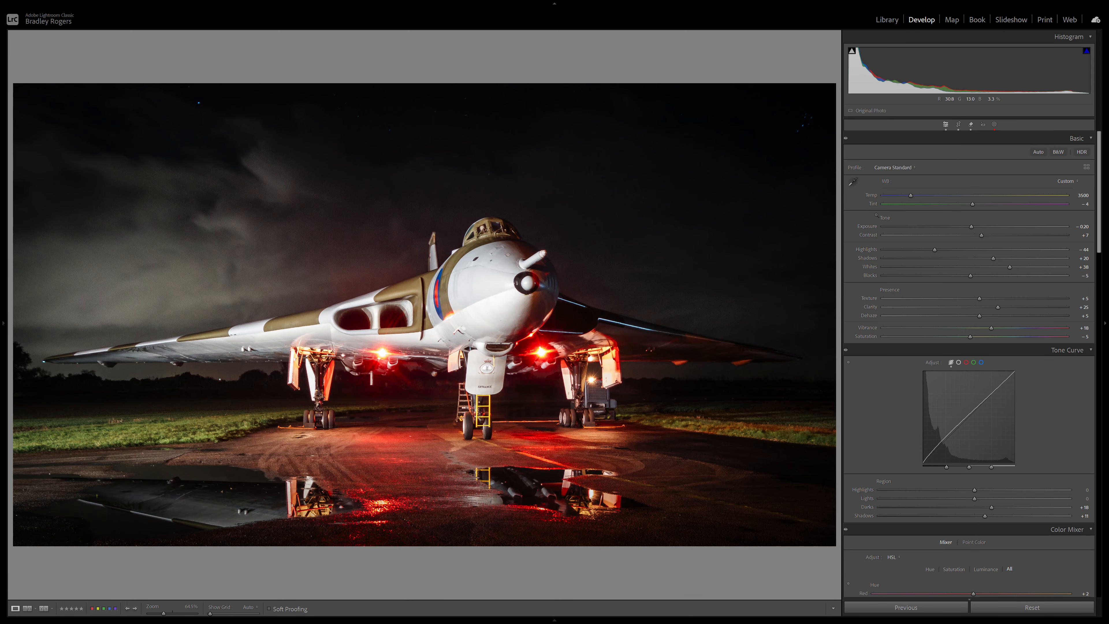
- Rotate the cropped photo to an angle of -0.02 to level it
left_click(958, 125)
left_click_drag(783, 409, 786, 409)
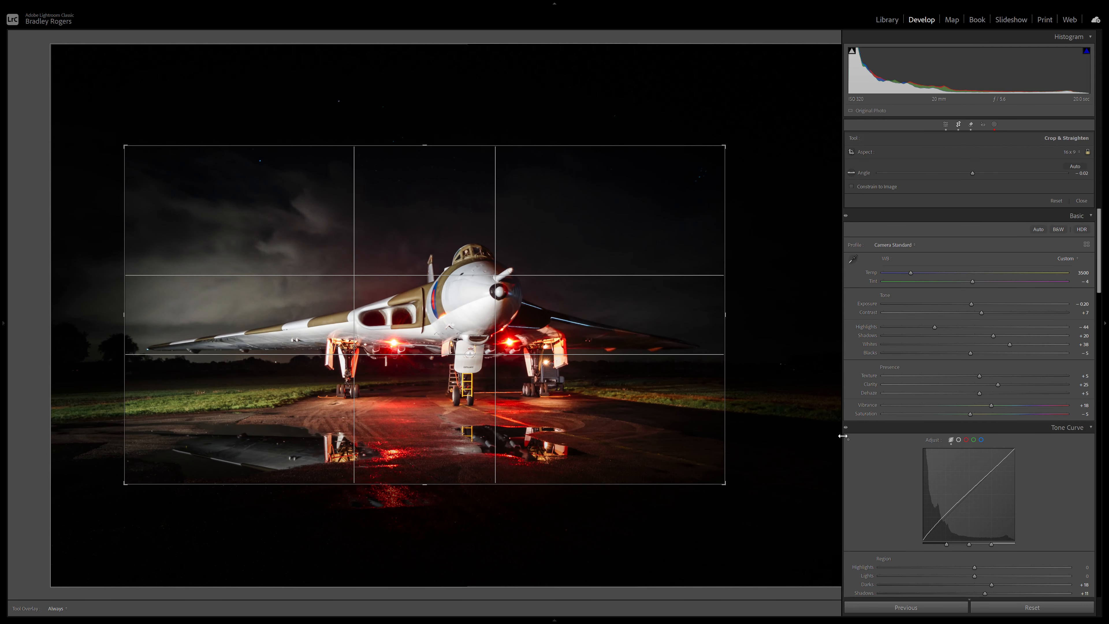
key("Return")
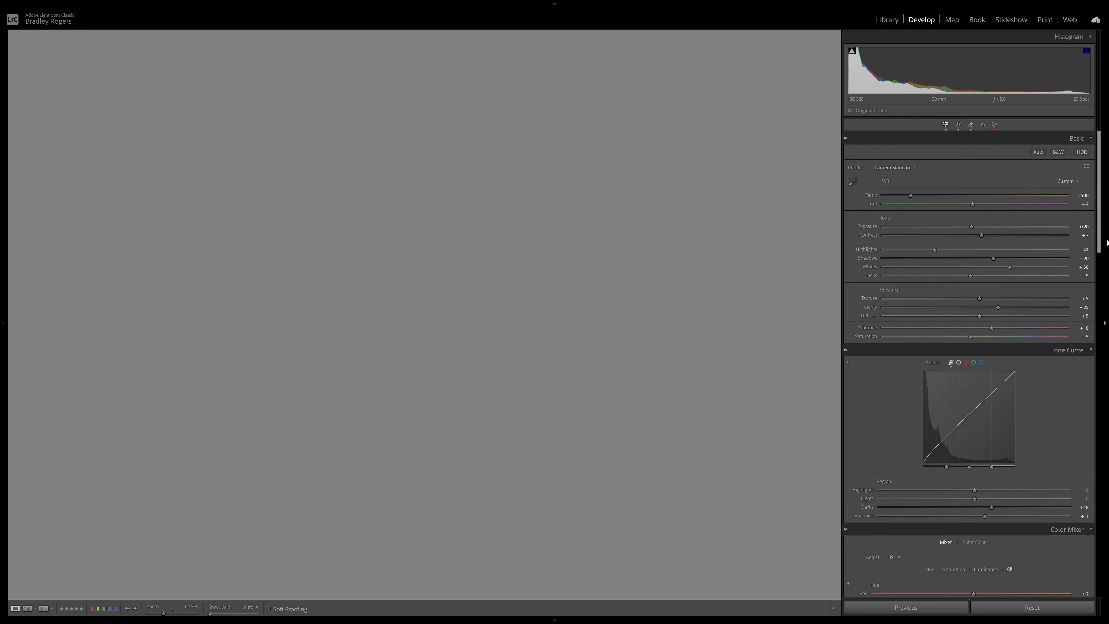
- Display the recropped photo in a side-by-side before-and-after comparison
scroll(1106, 242, "down", 3)
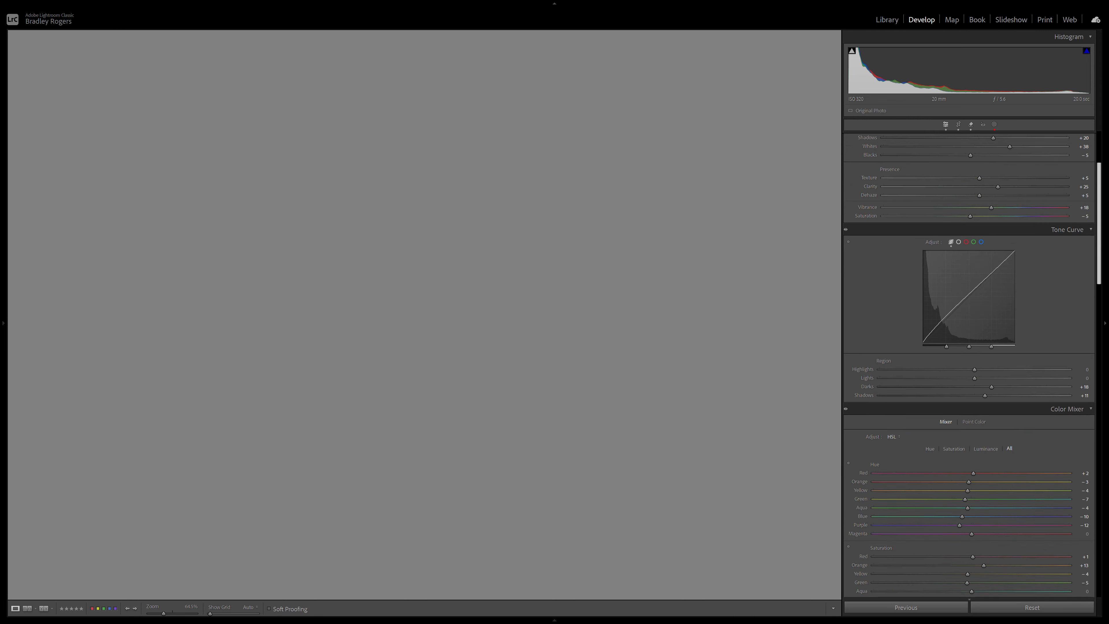
scroll(941, 284, "up", 3)
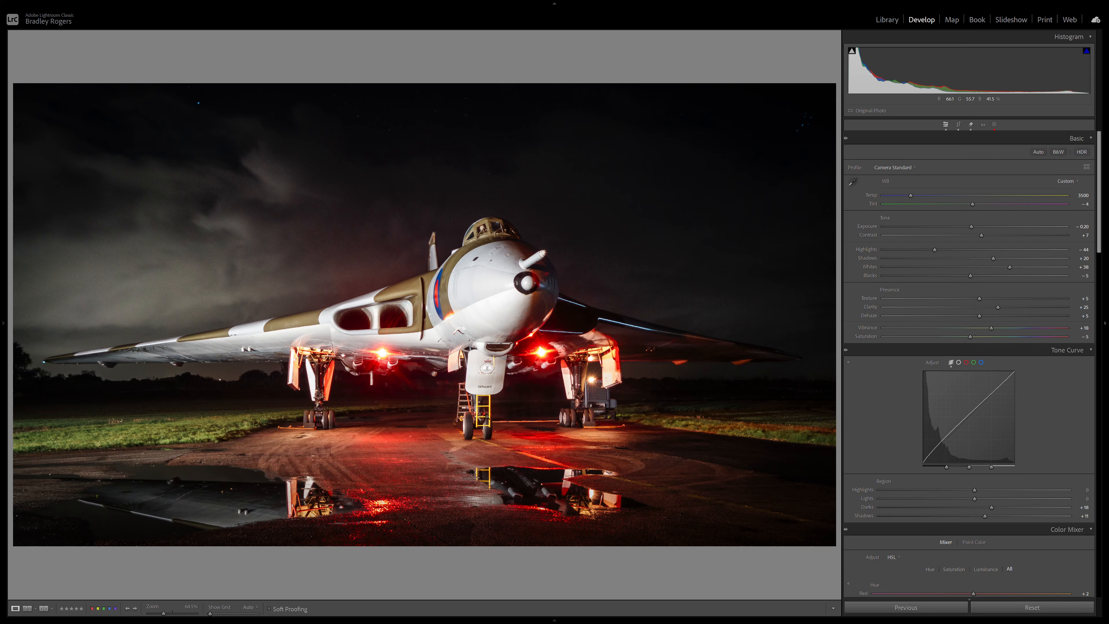
key("y")
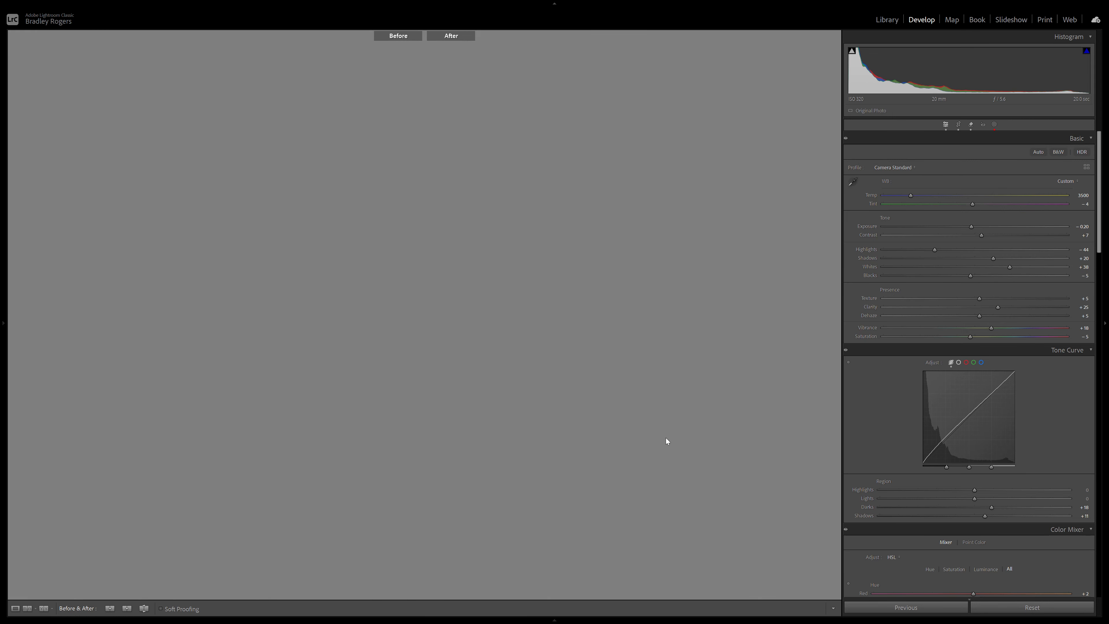